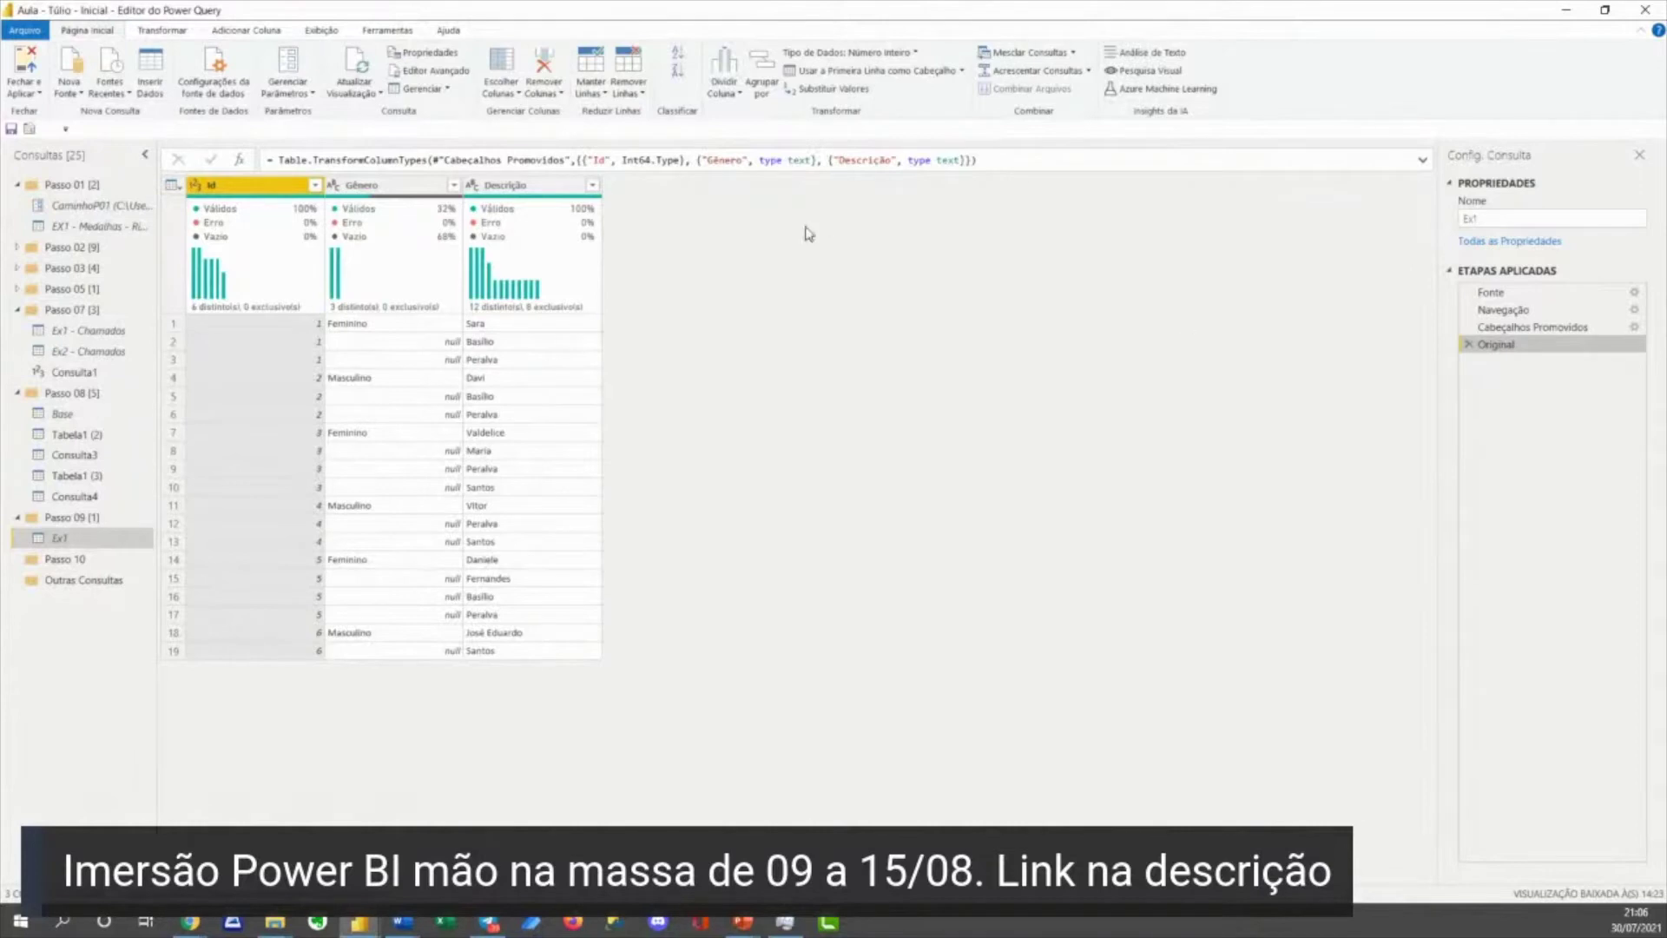
# Examine the Ex1 query's full M code in the Advanced Editor, particularly the Cabeçalhos Promovidos step name, and leave it unchanged.
pyautogui.click(419, 72)
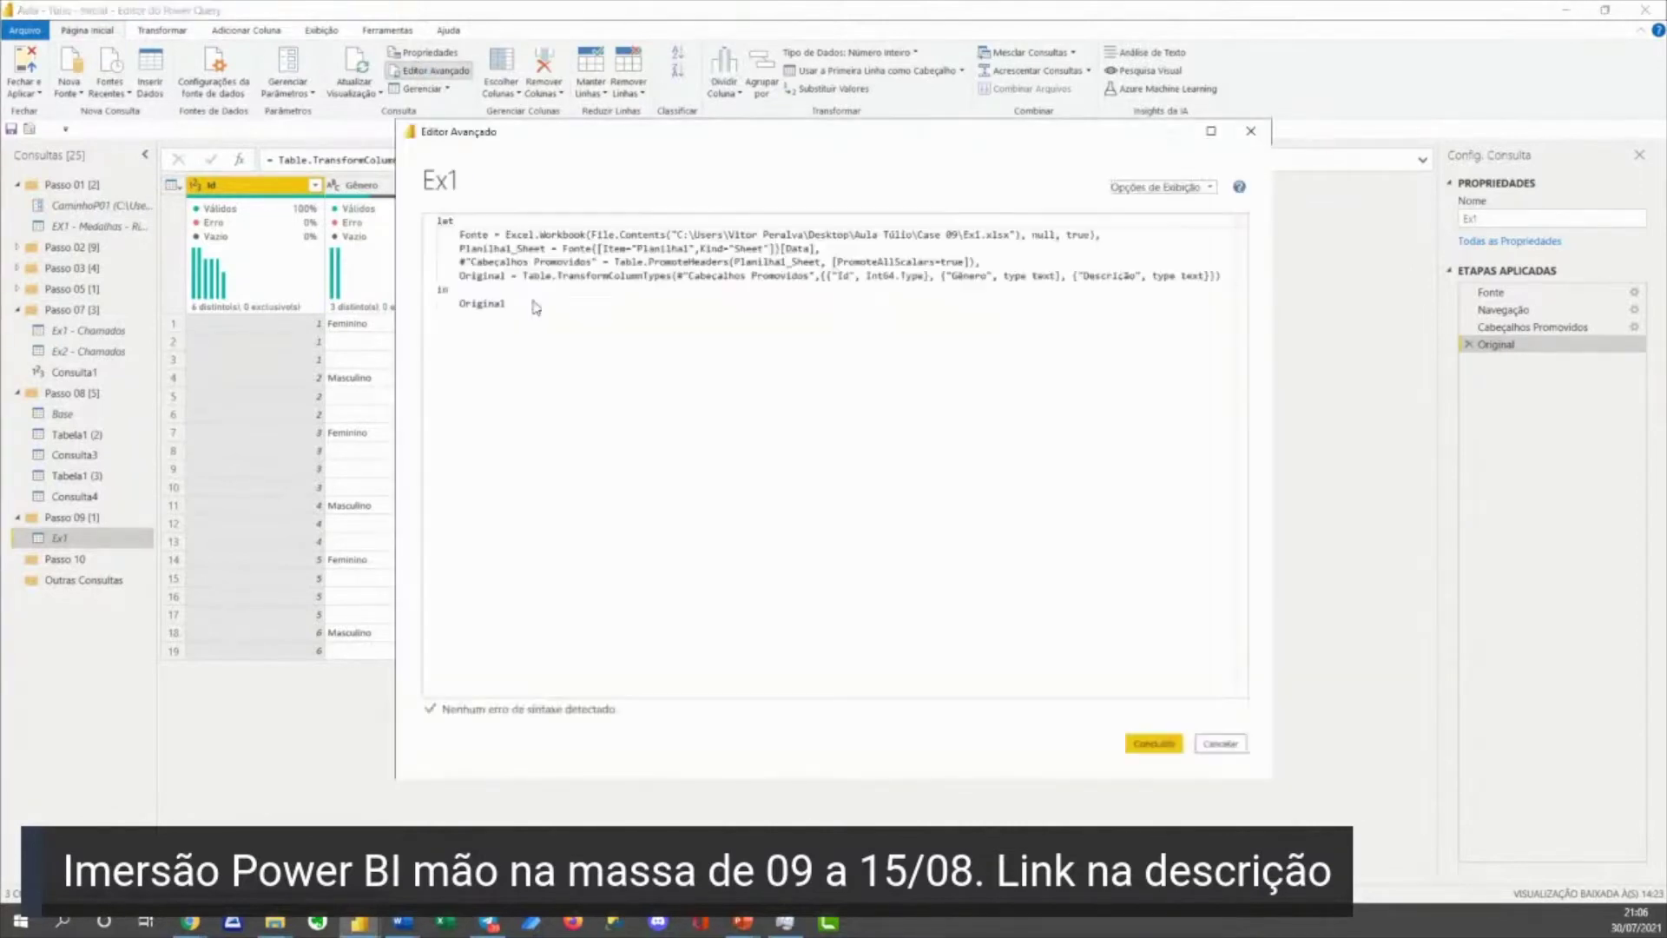
pyautogui.moveTo(459, 261); pyautogui.dragTo(597, 264)
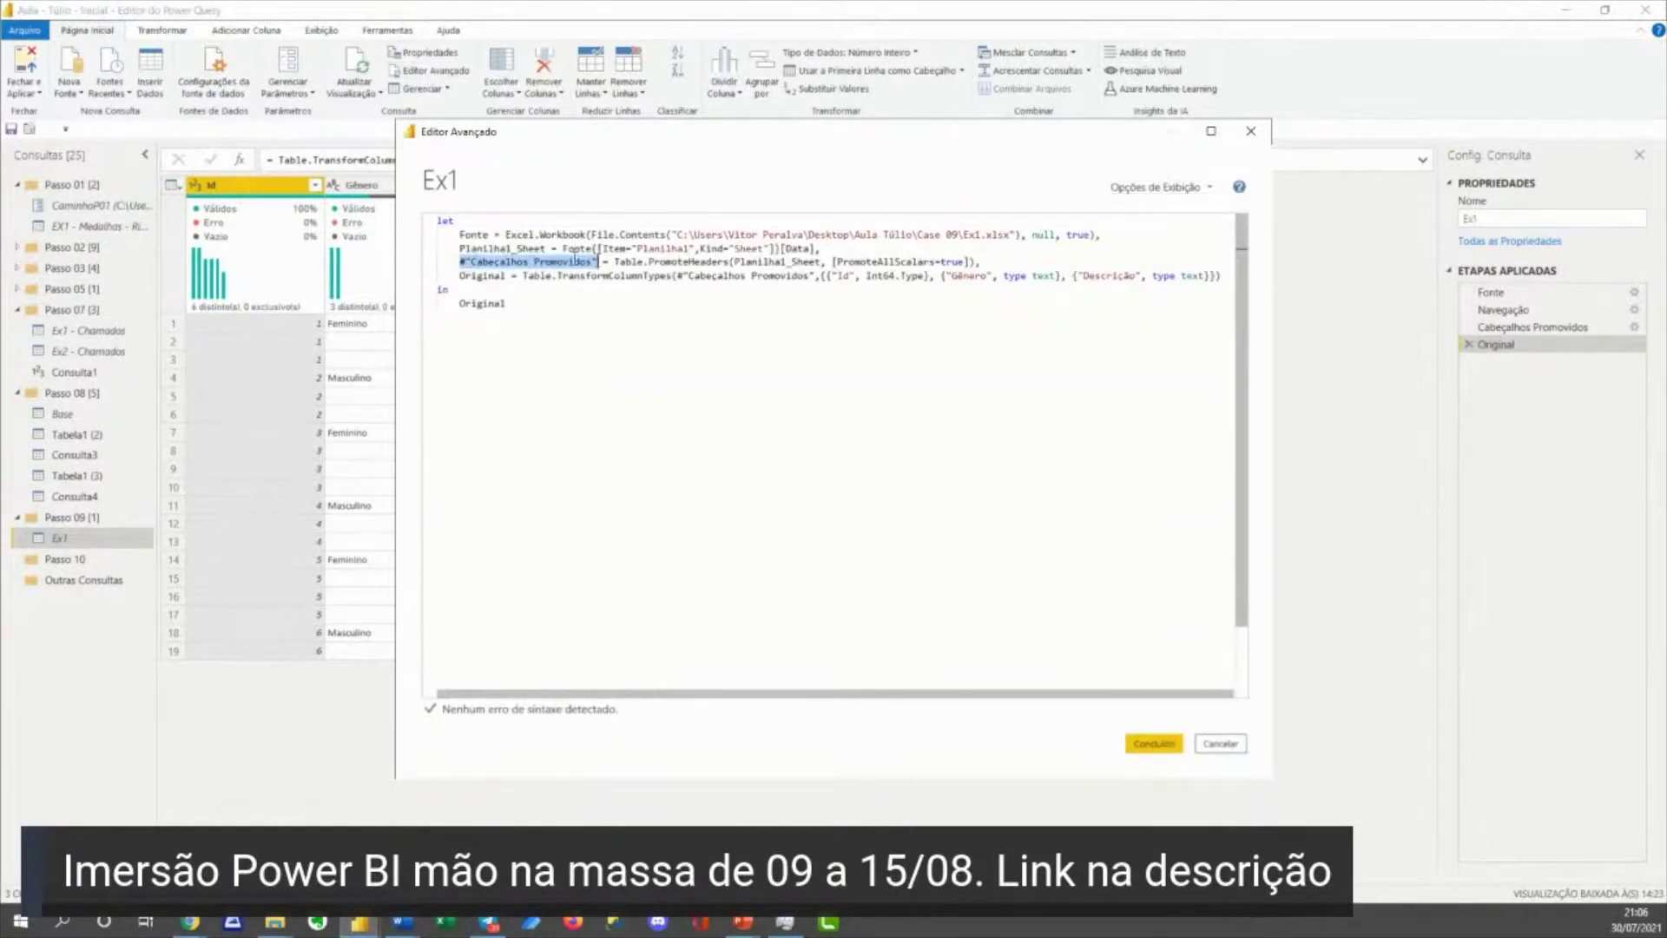
pyautogui.click(1226, 745)
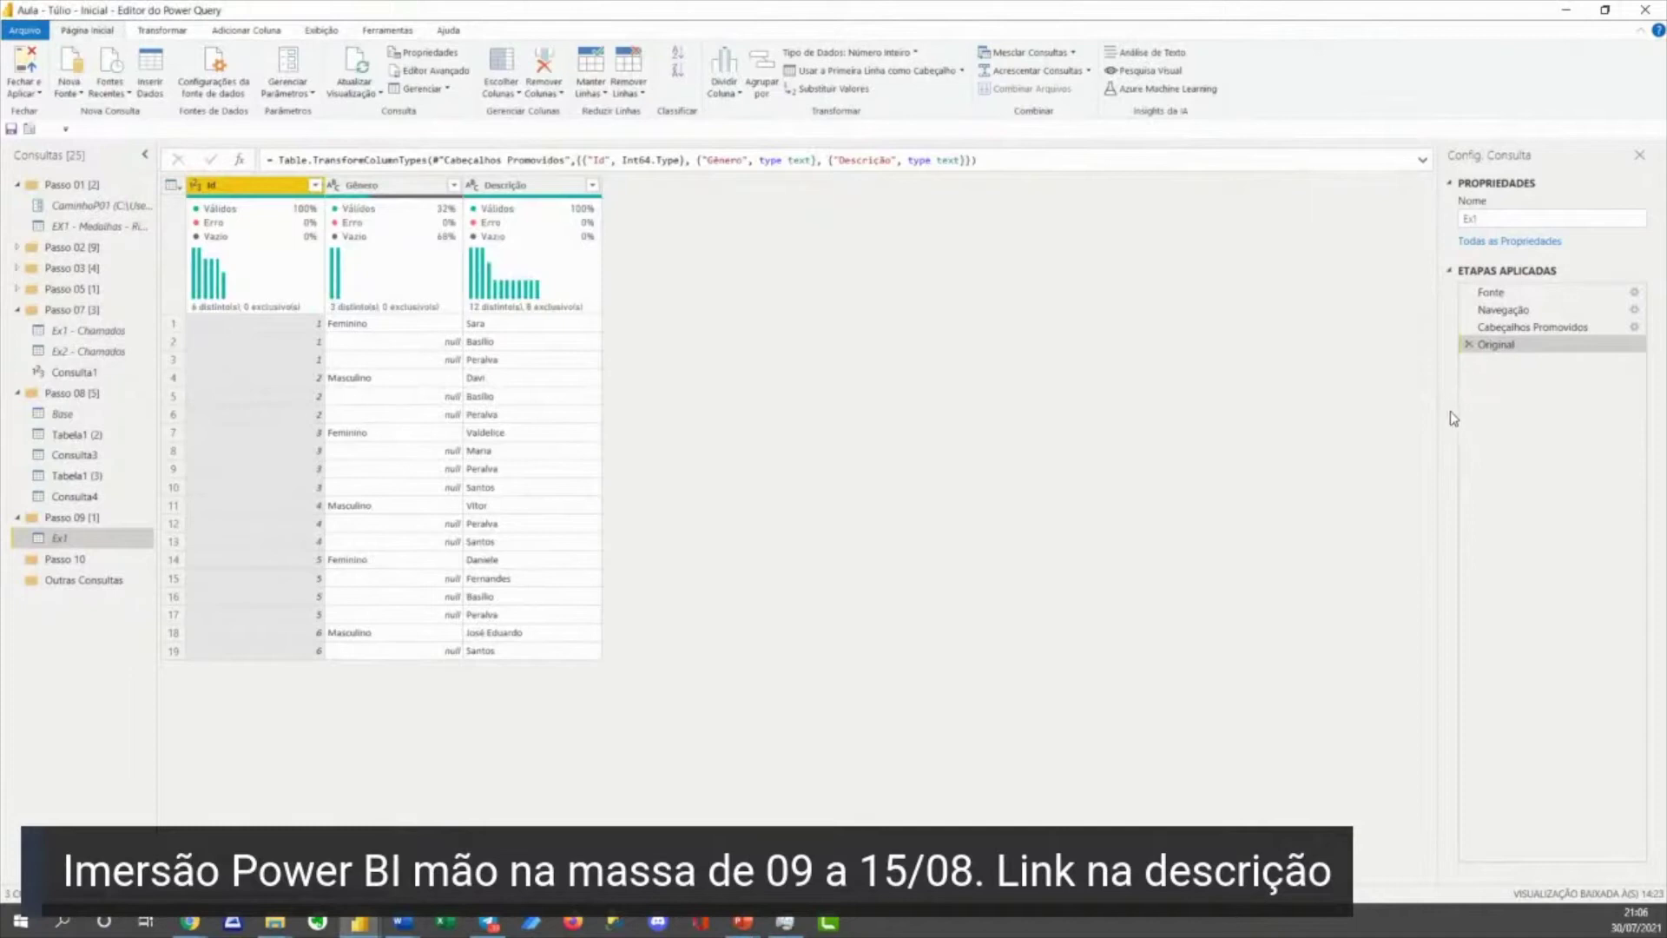
# Rename the applied step Cabeçalhos Promovidos as CabeçalhosPromovidos, without the space.
pyautogui.click(1525, 332)
pyautogui.rightClick(1525, 335)
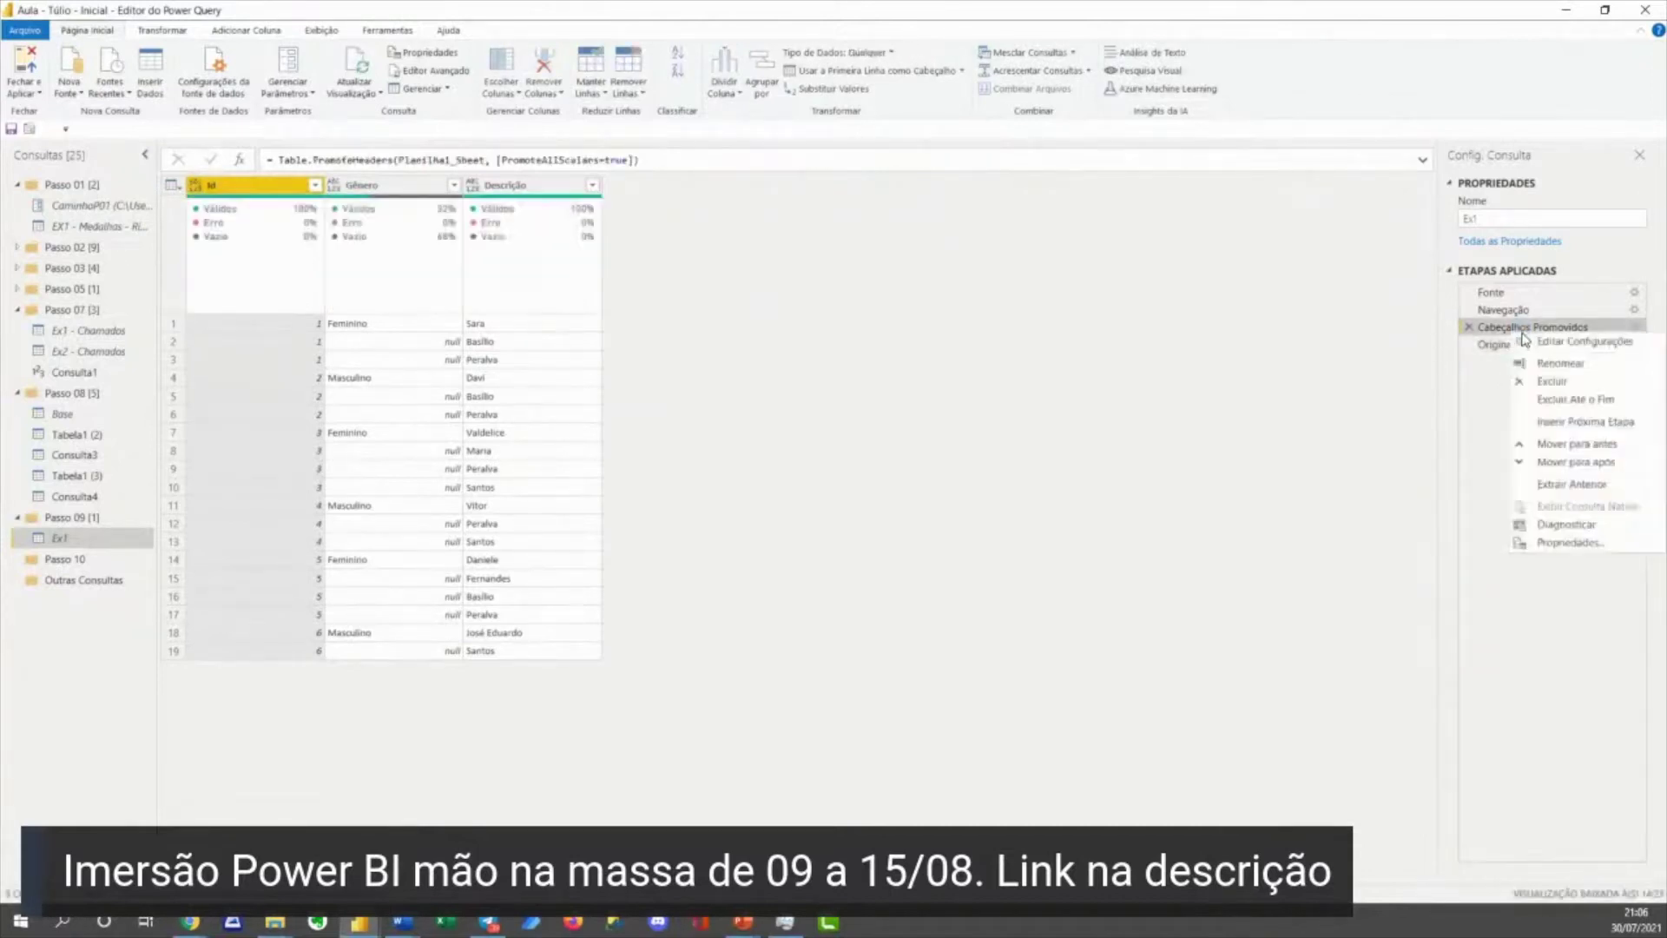
pyautogui.click(1560, 363)
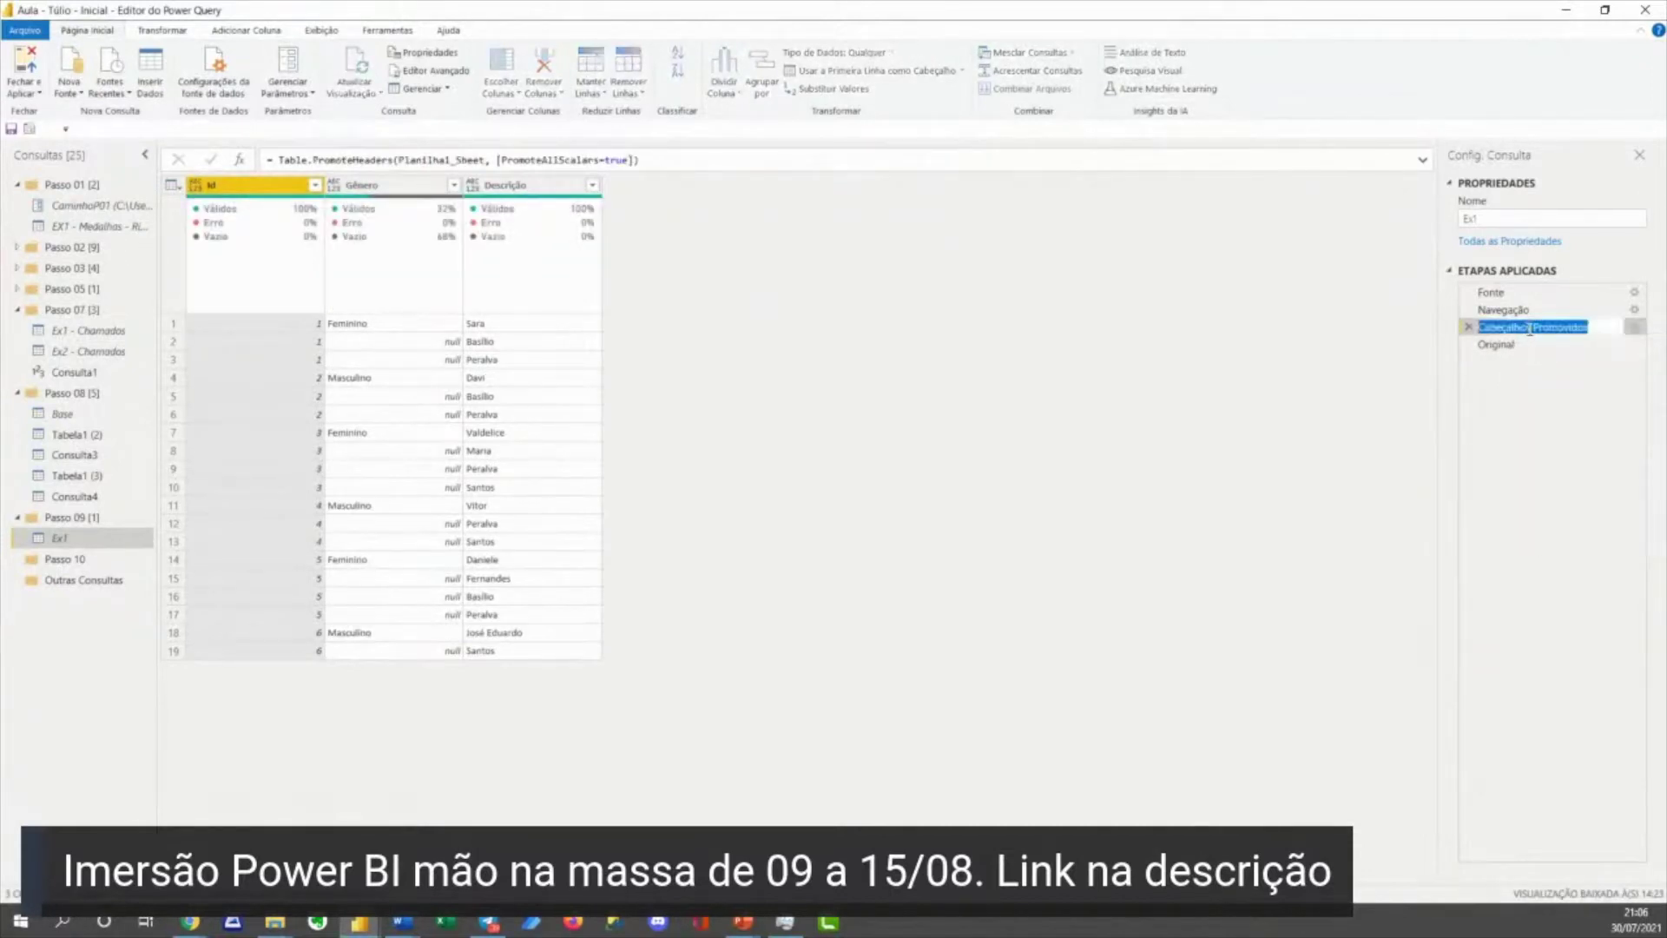
pyautogui.click(1530, 329)
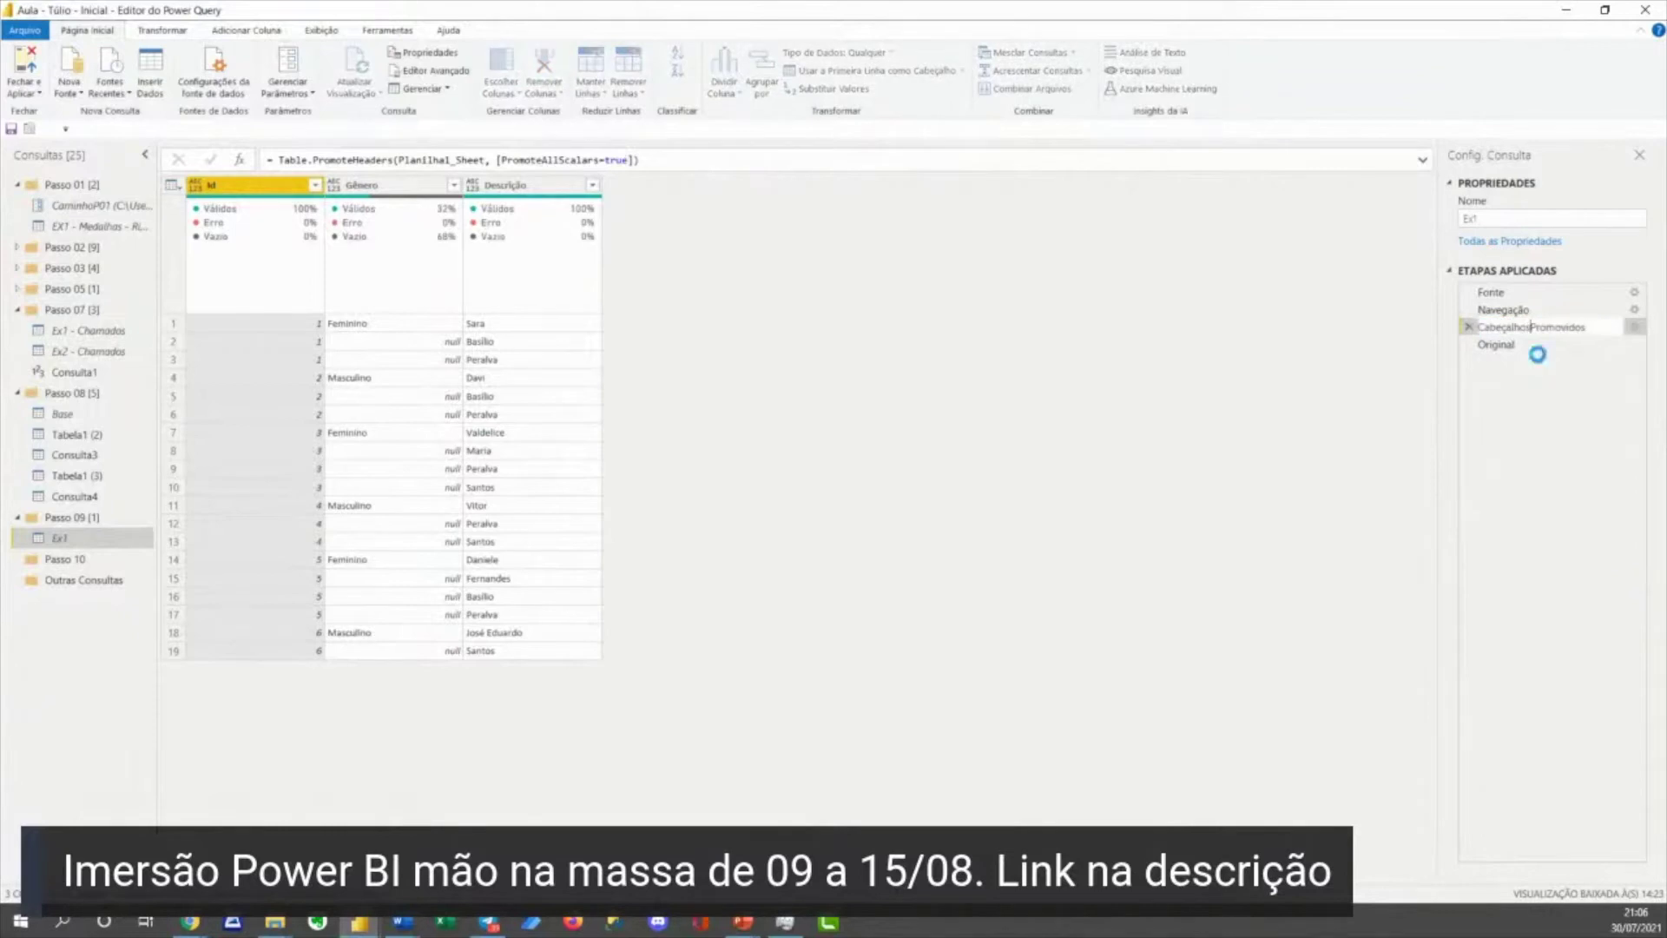
pyautogui.press('Return')
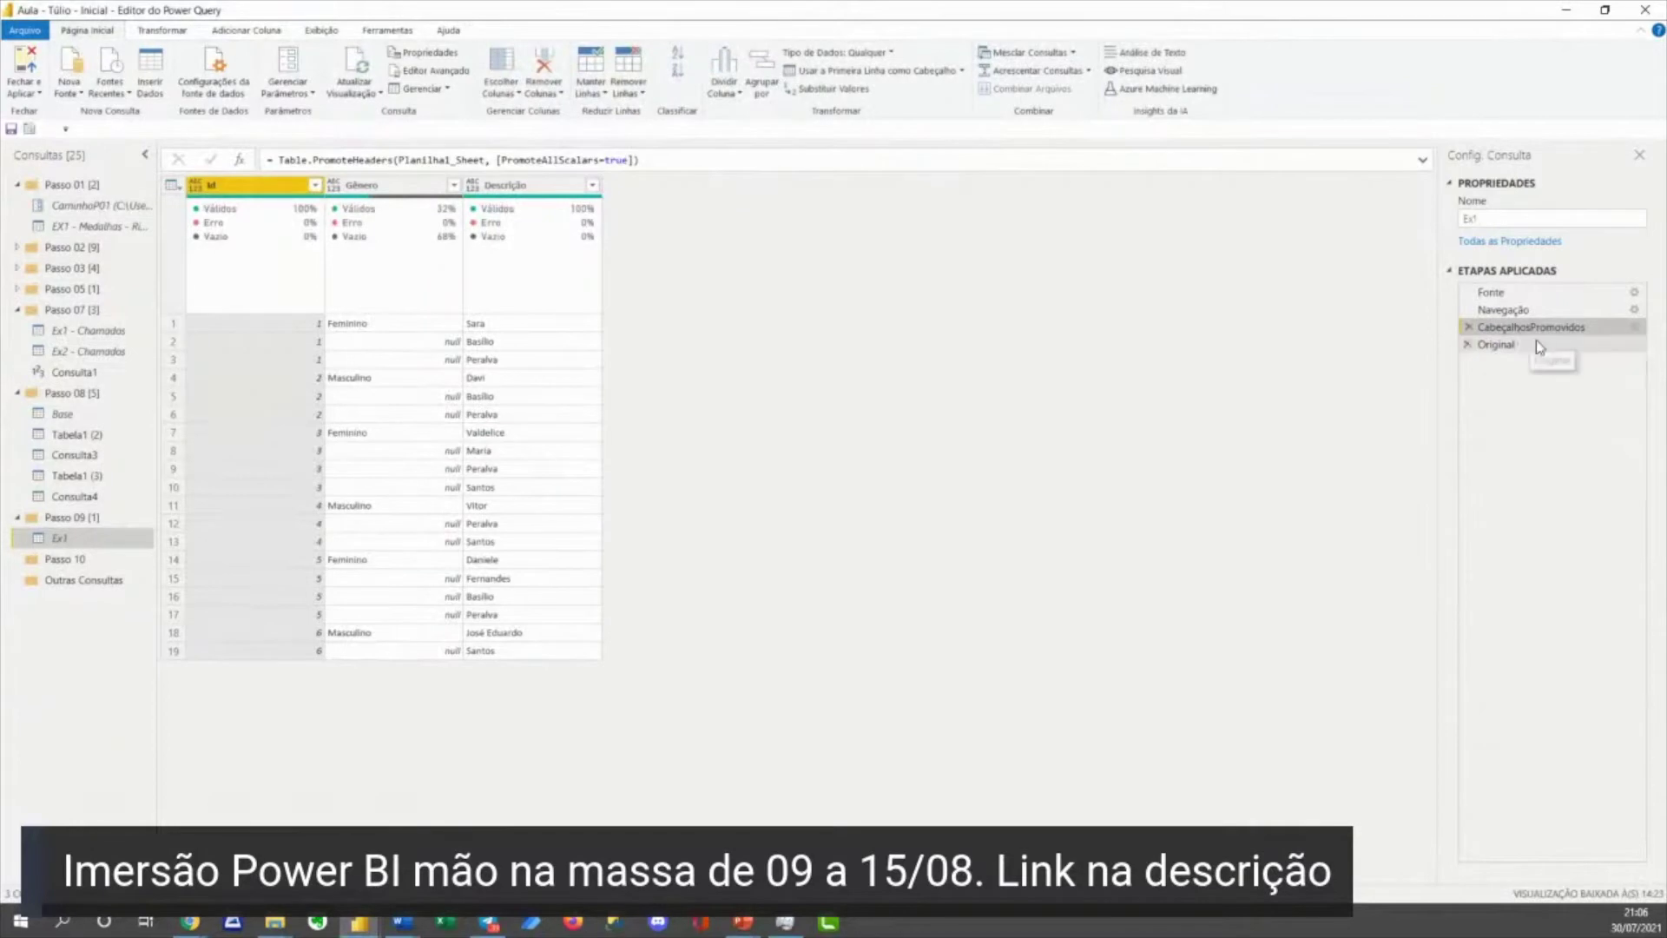
# Remove duplicate rows from the Original step's table based on the Id column.
pyautogui.click(1536, 351)
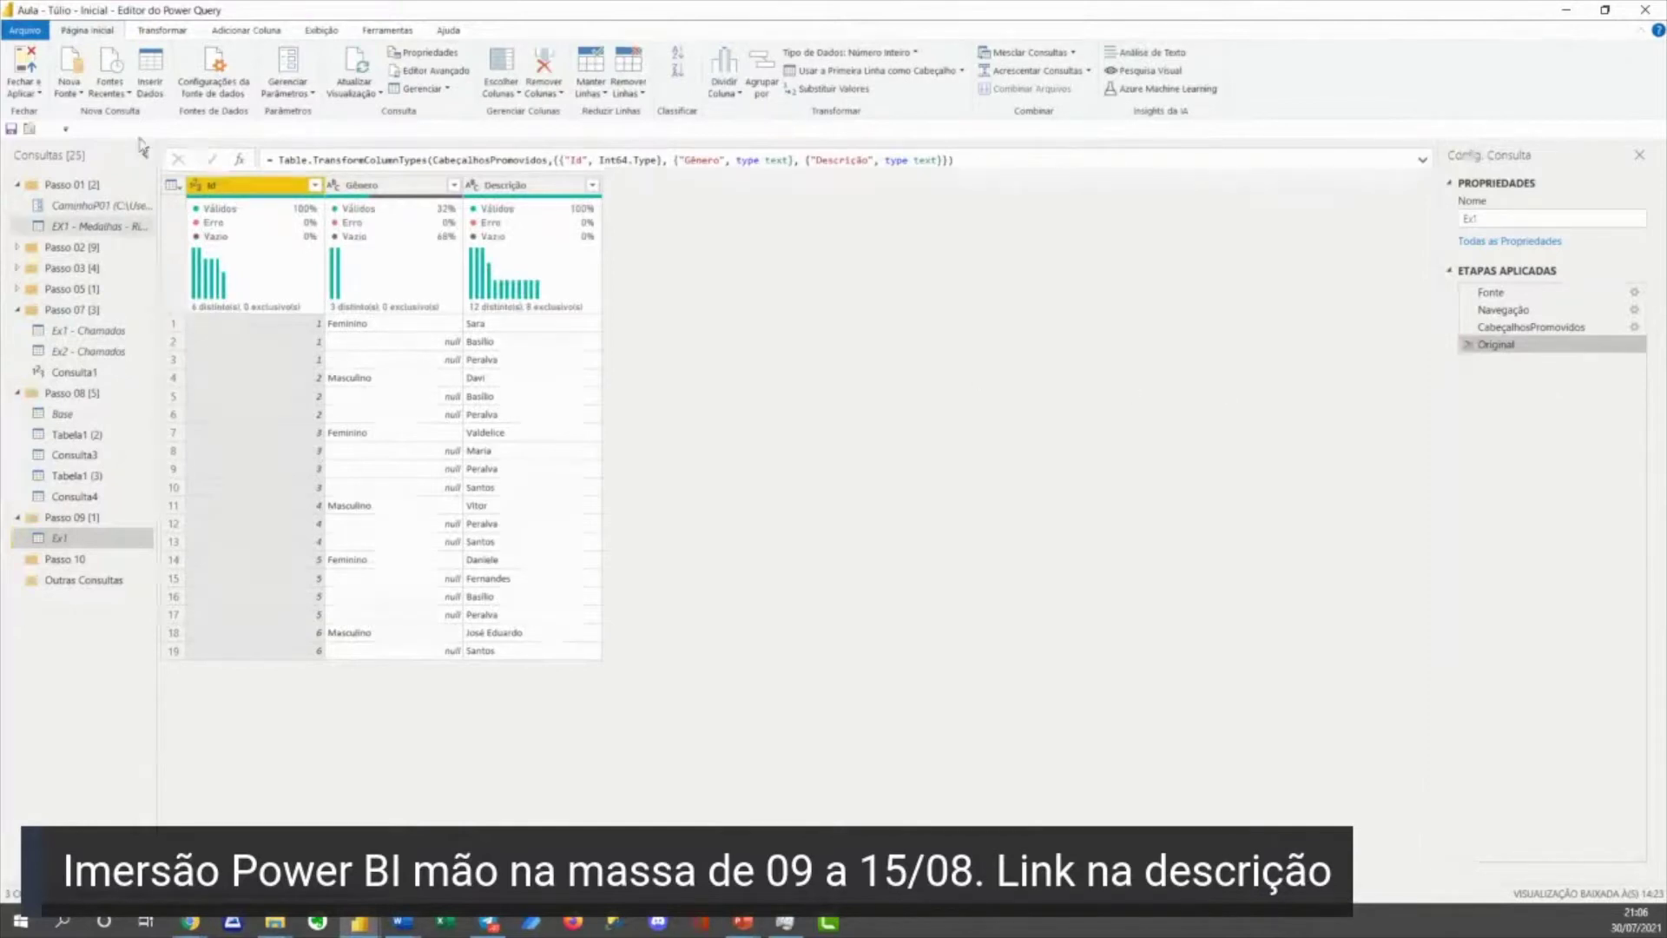
pyautogui.click(318, 188)
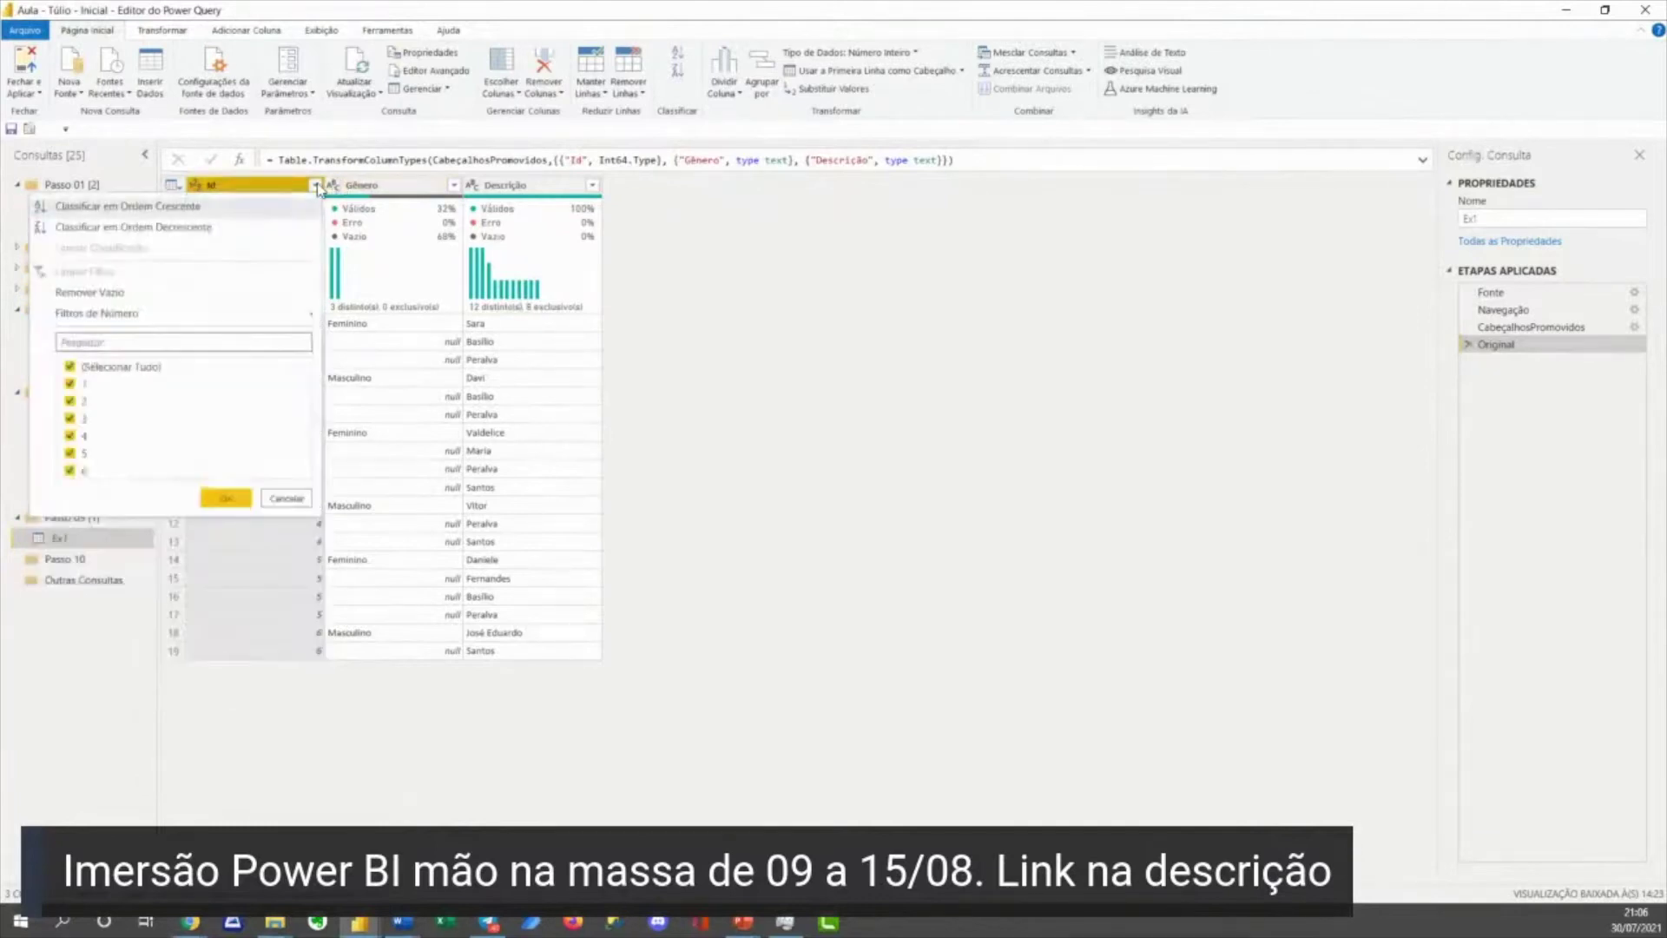
pyautogui.click(277, 189)
pyautogui.rightClick(278, 188)
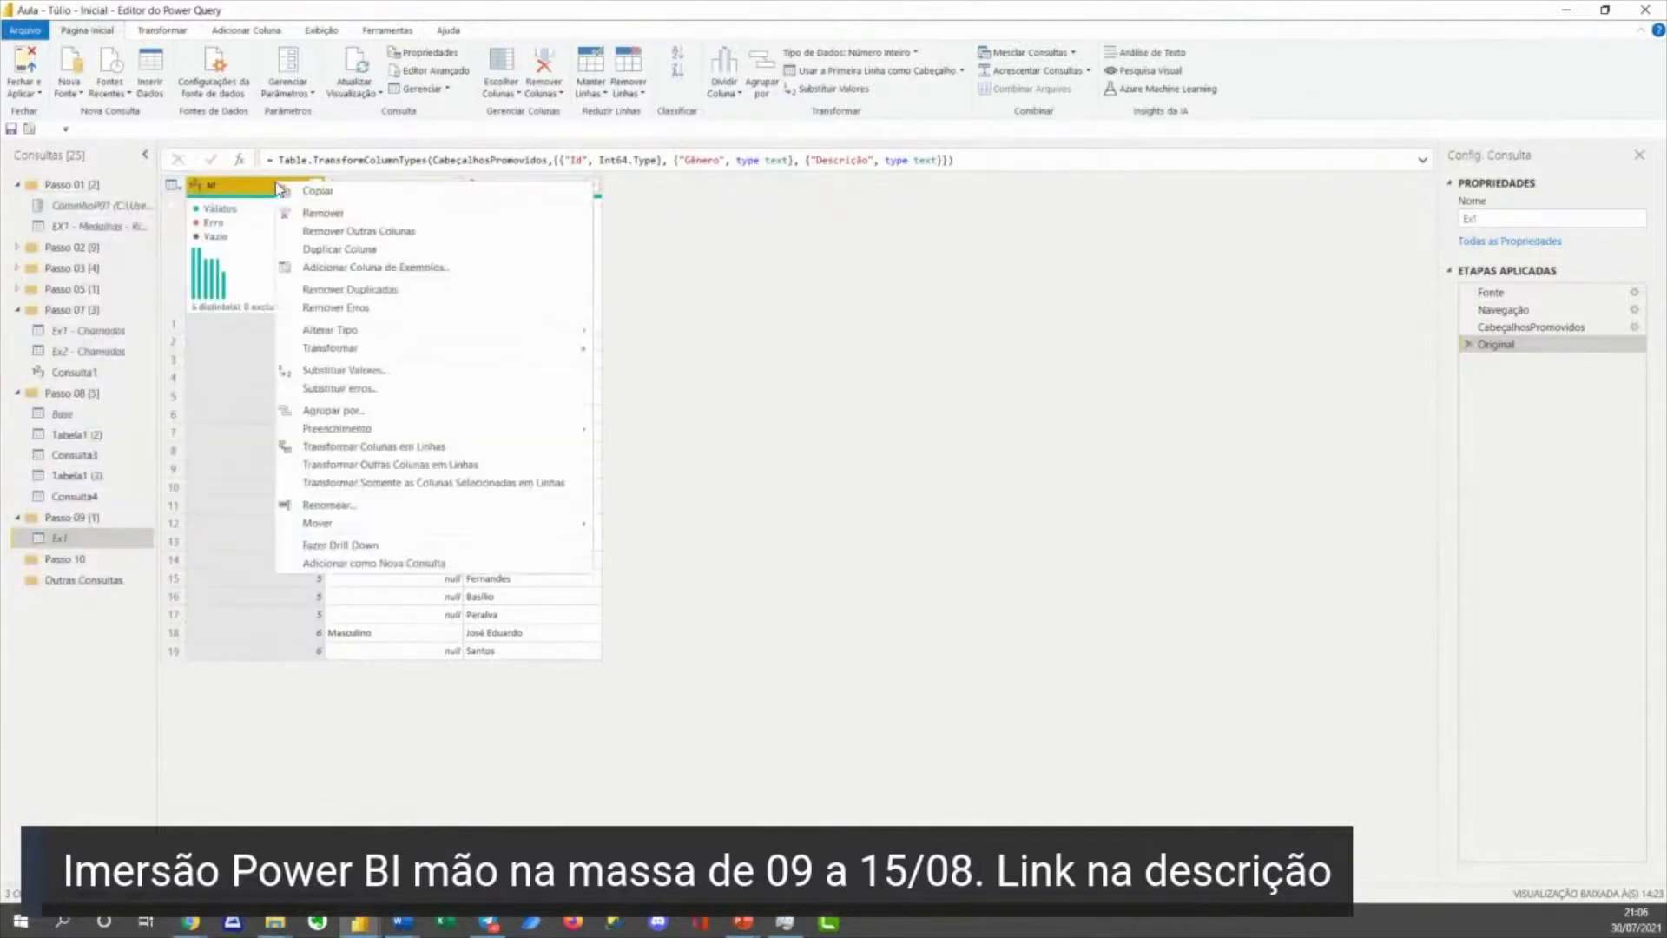
pyautogui.click(356, 293)
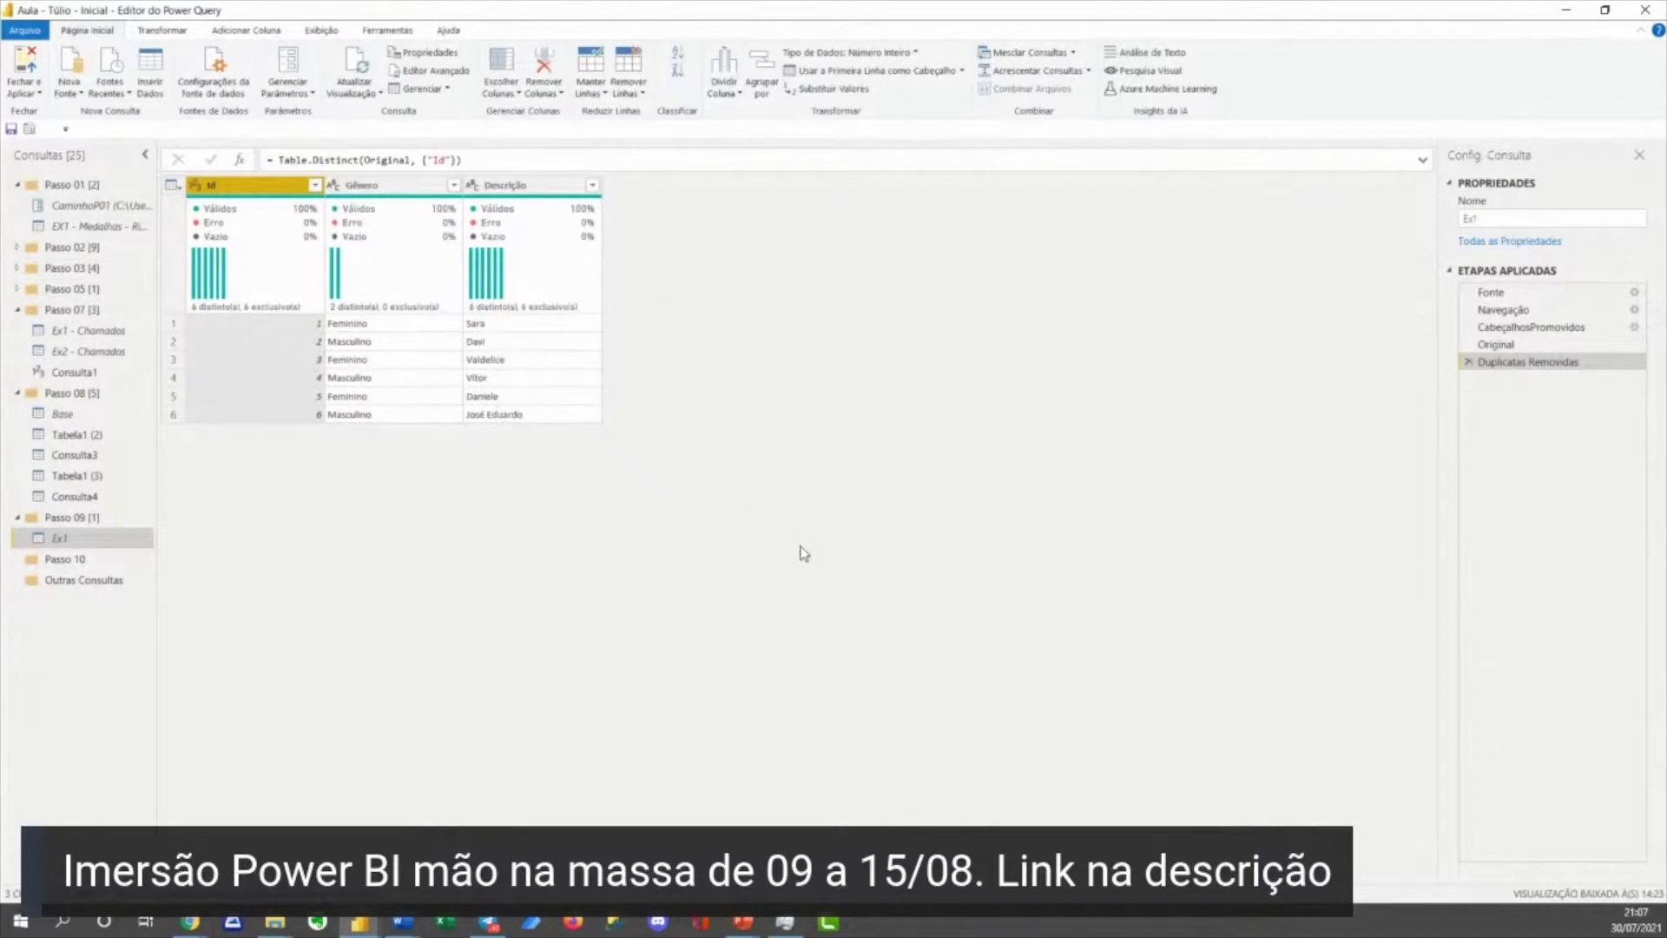
# Merge the deduplicated Ex1 query with itself, Ex1 (Atual), matching on the Id column with a left outer join.
pyautogui.click(1504, 345)
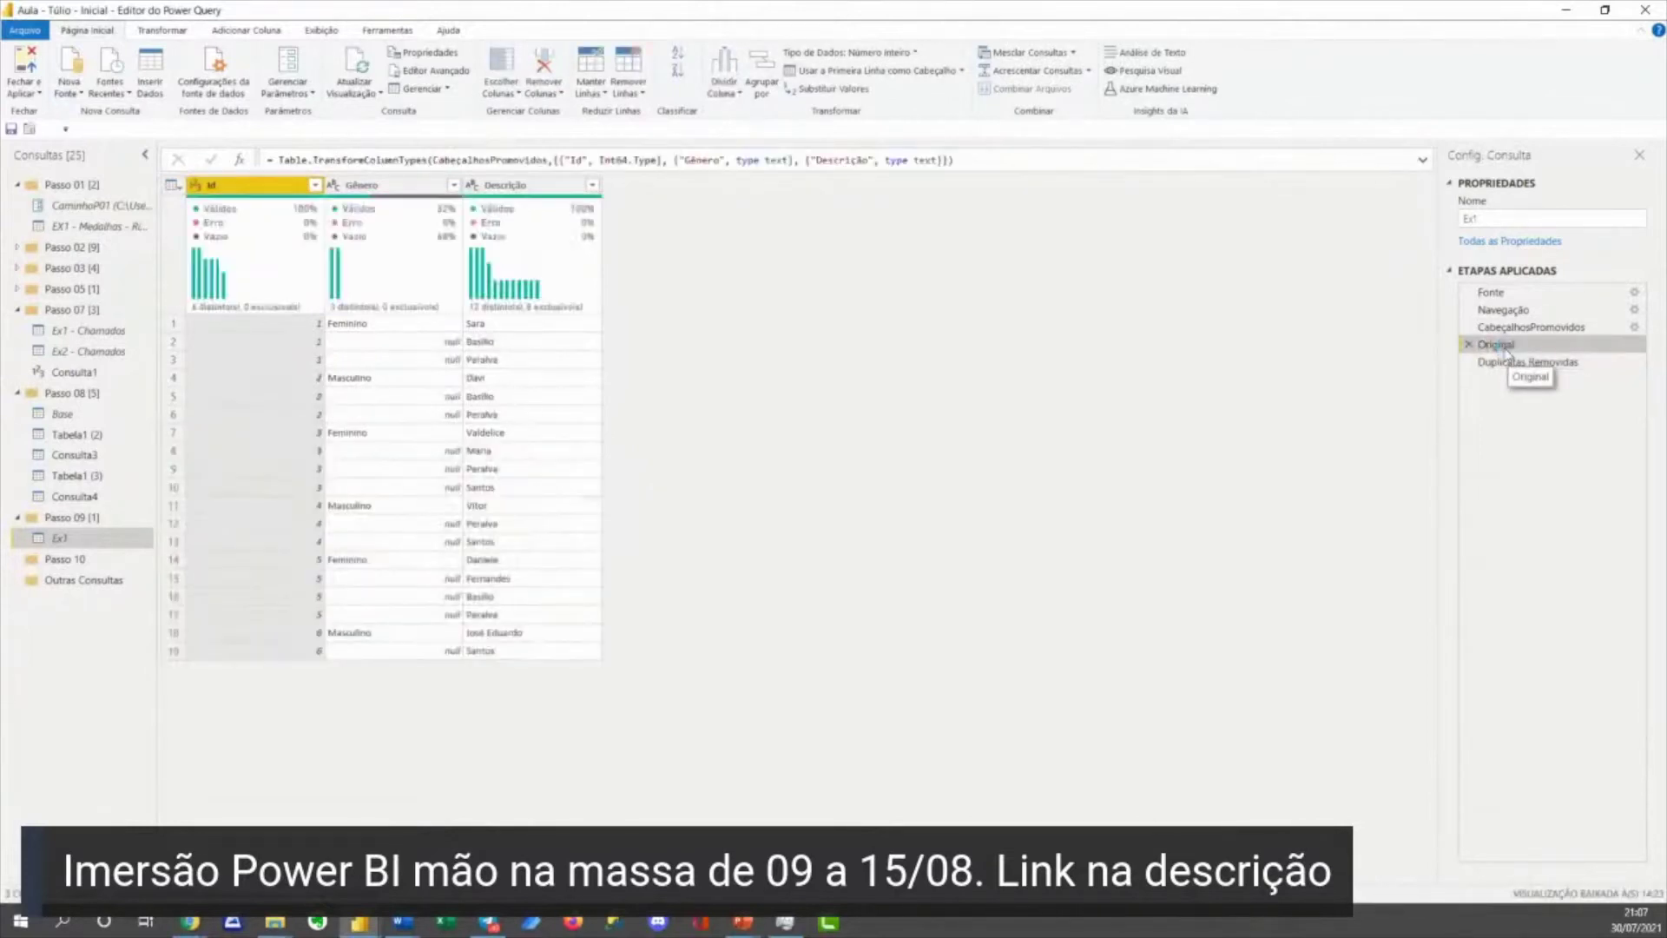
pyautogui.click(1508, 362)
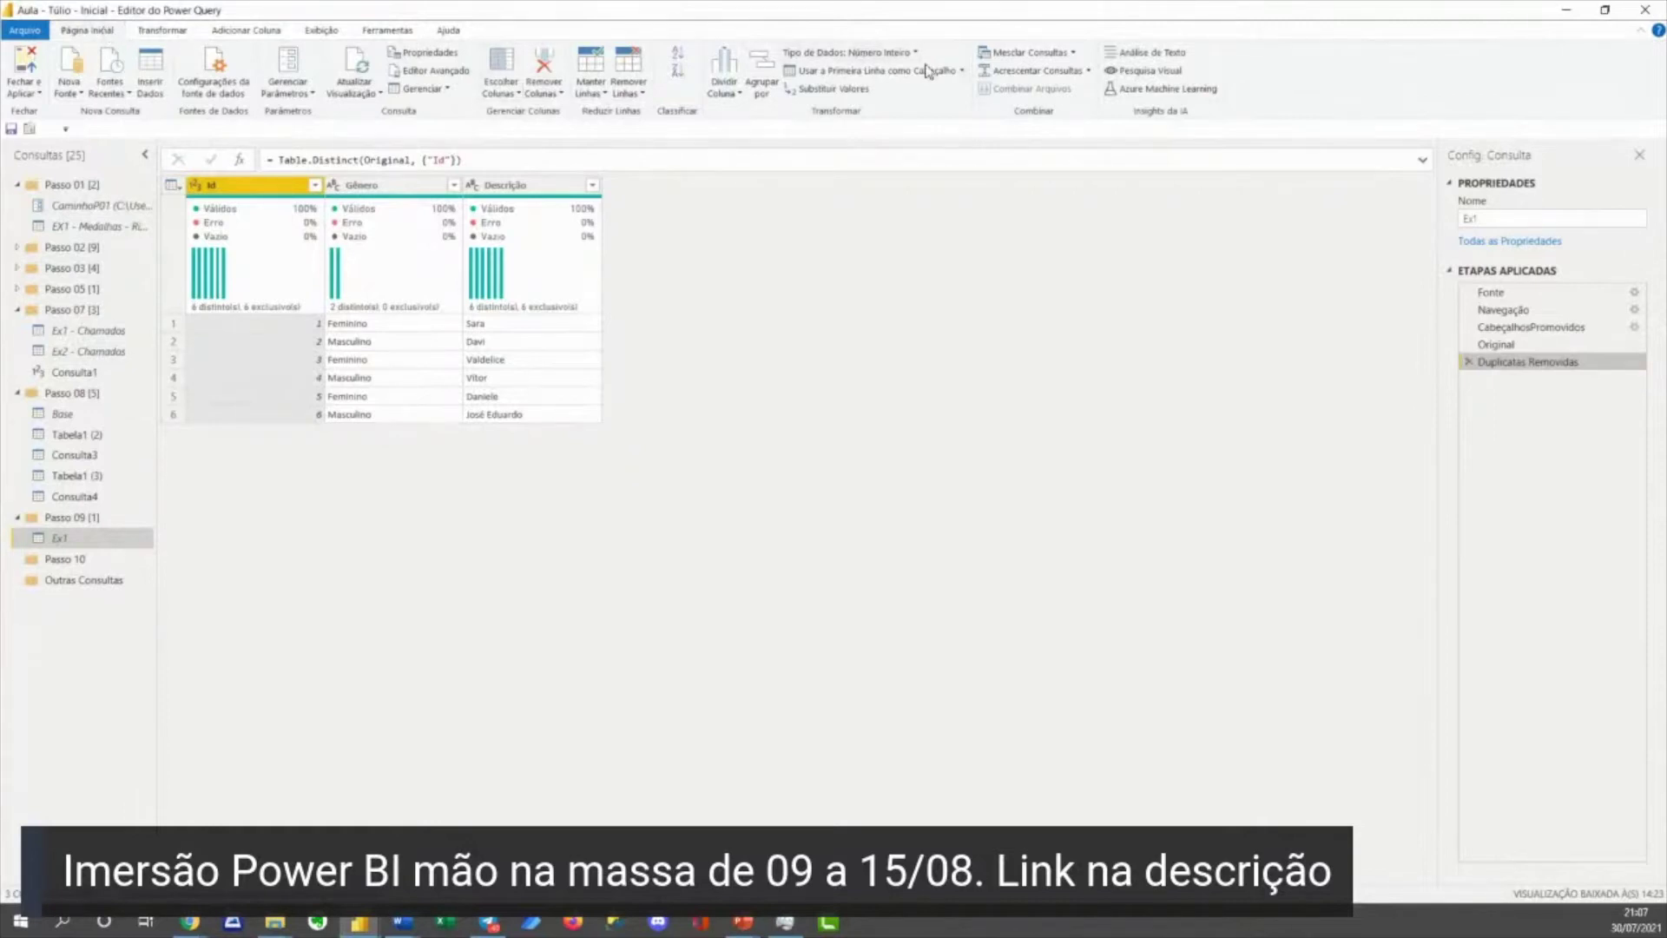
pyautogui.click(1046, 55)
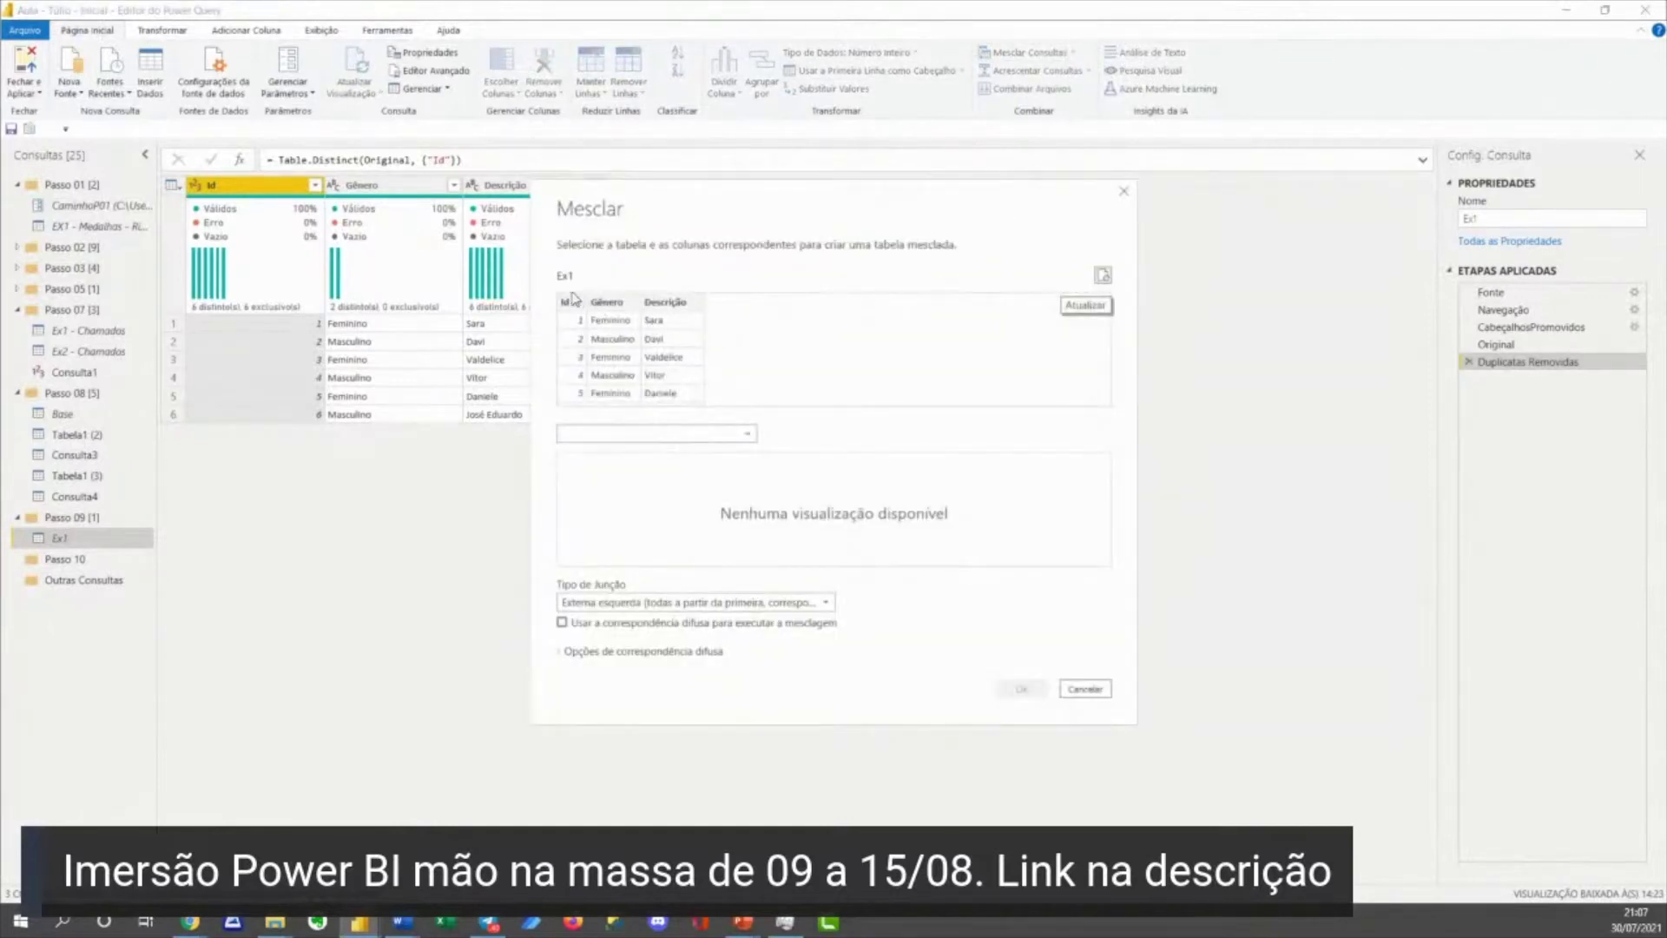
pyautogui.click(710, 434)
pyautogui.scroll(-1, 747, 591)
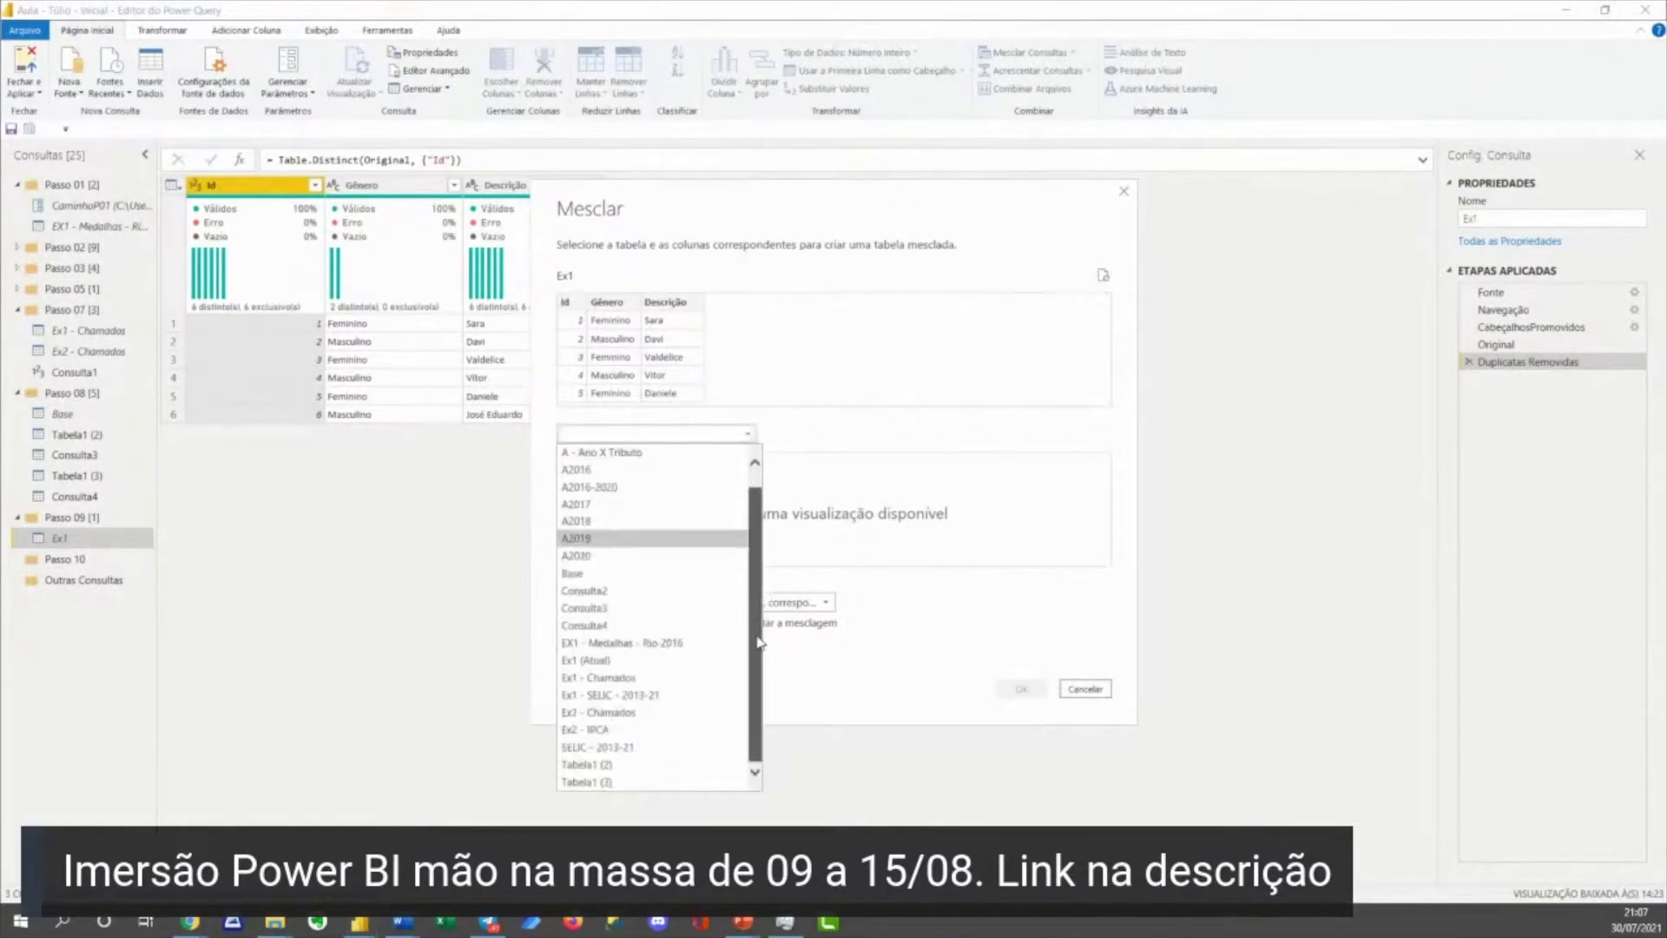
pyautogui.click(629, 660)
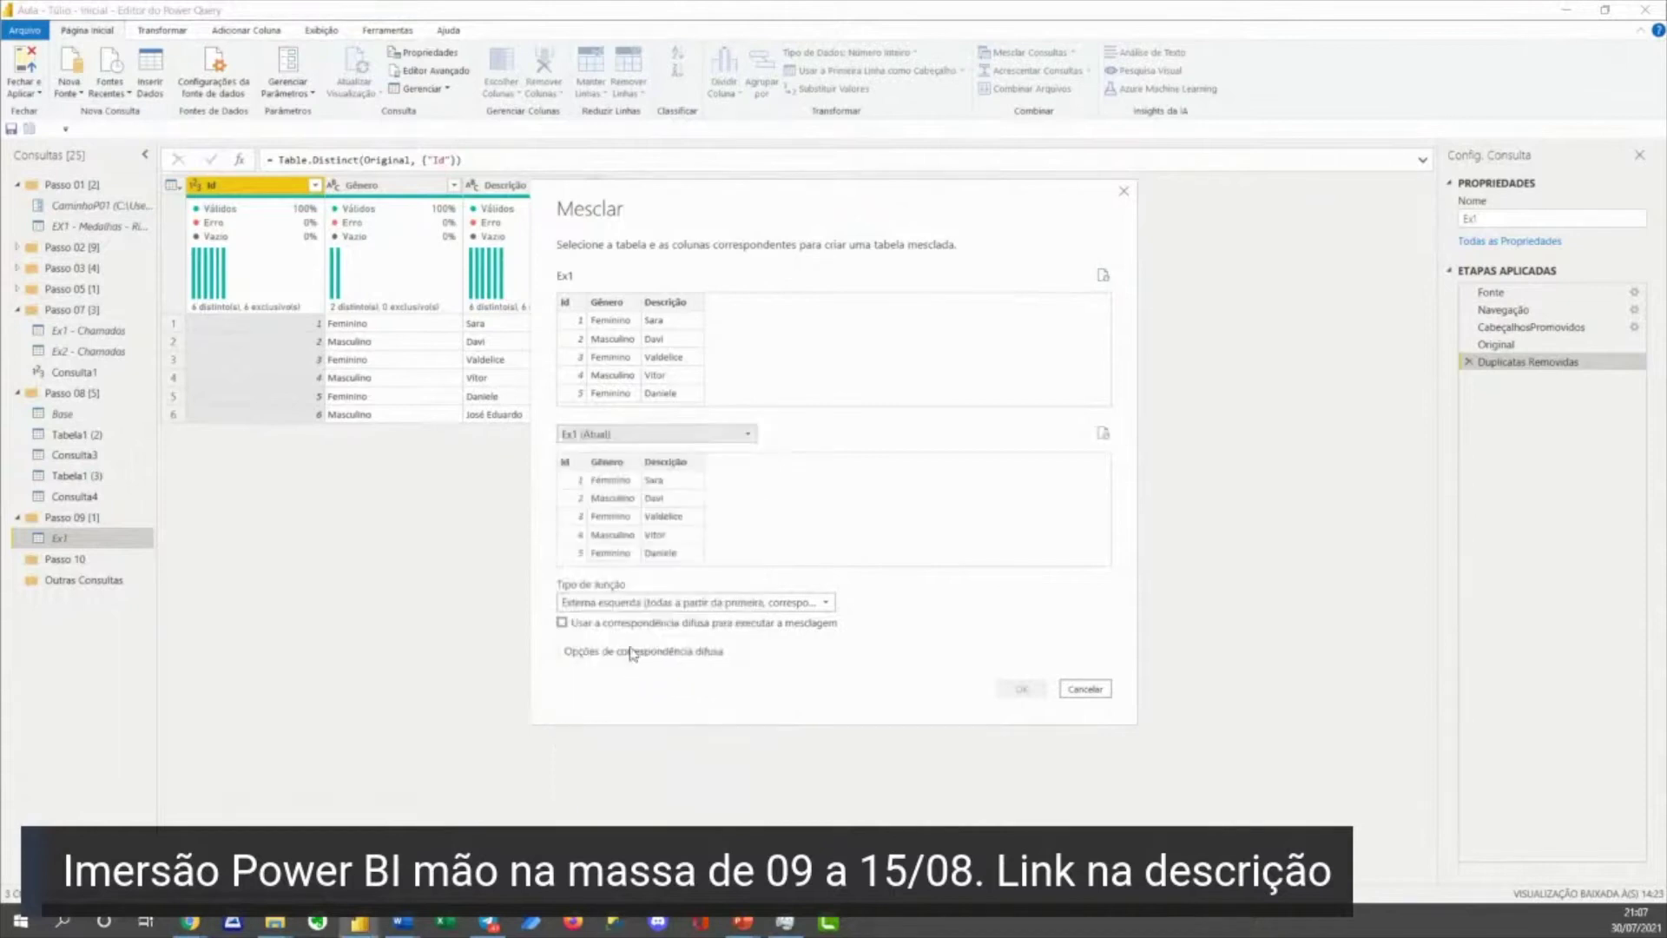
pyautogui.click(572, 305)
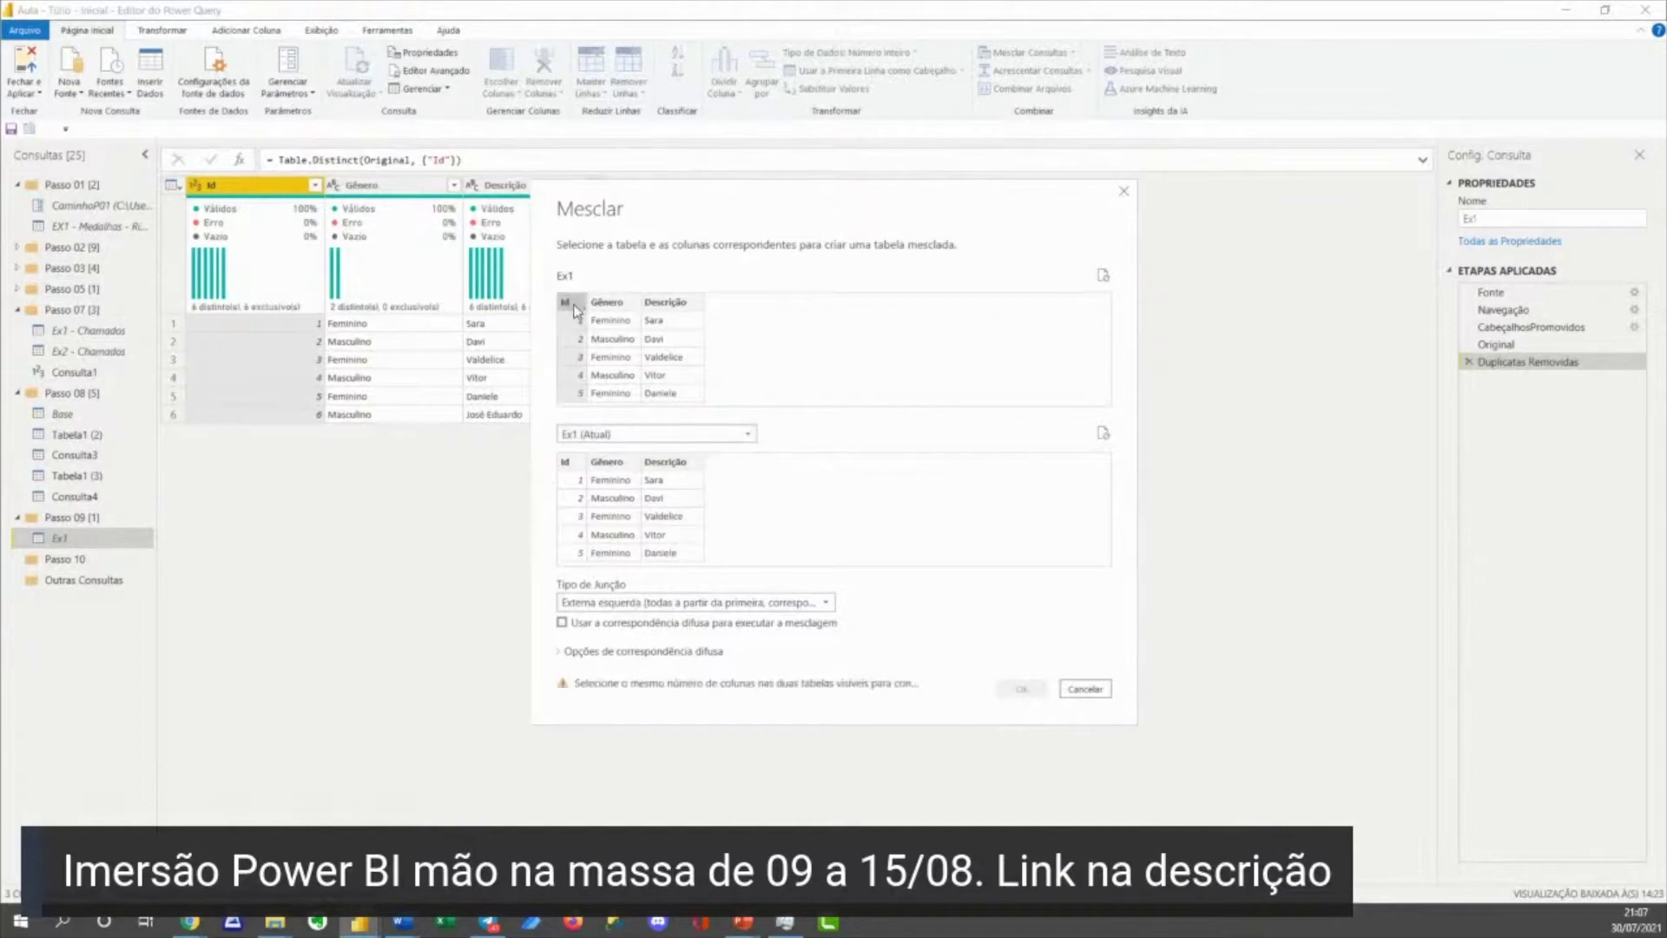
pyautogui.click(568, 466)
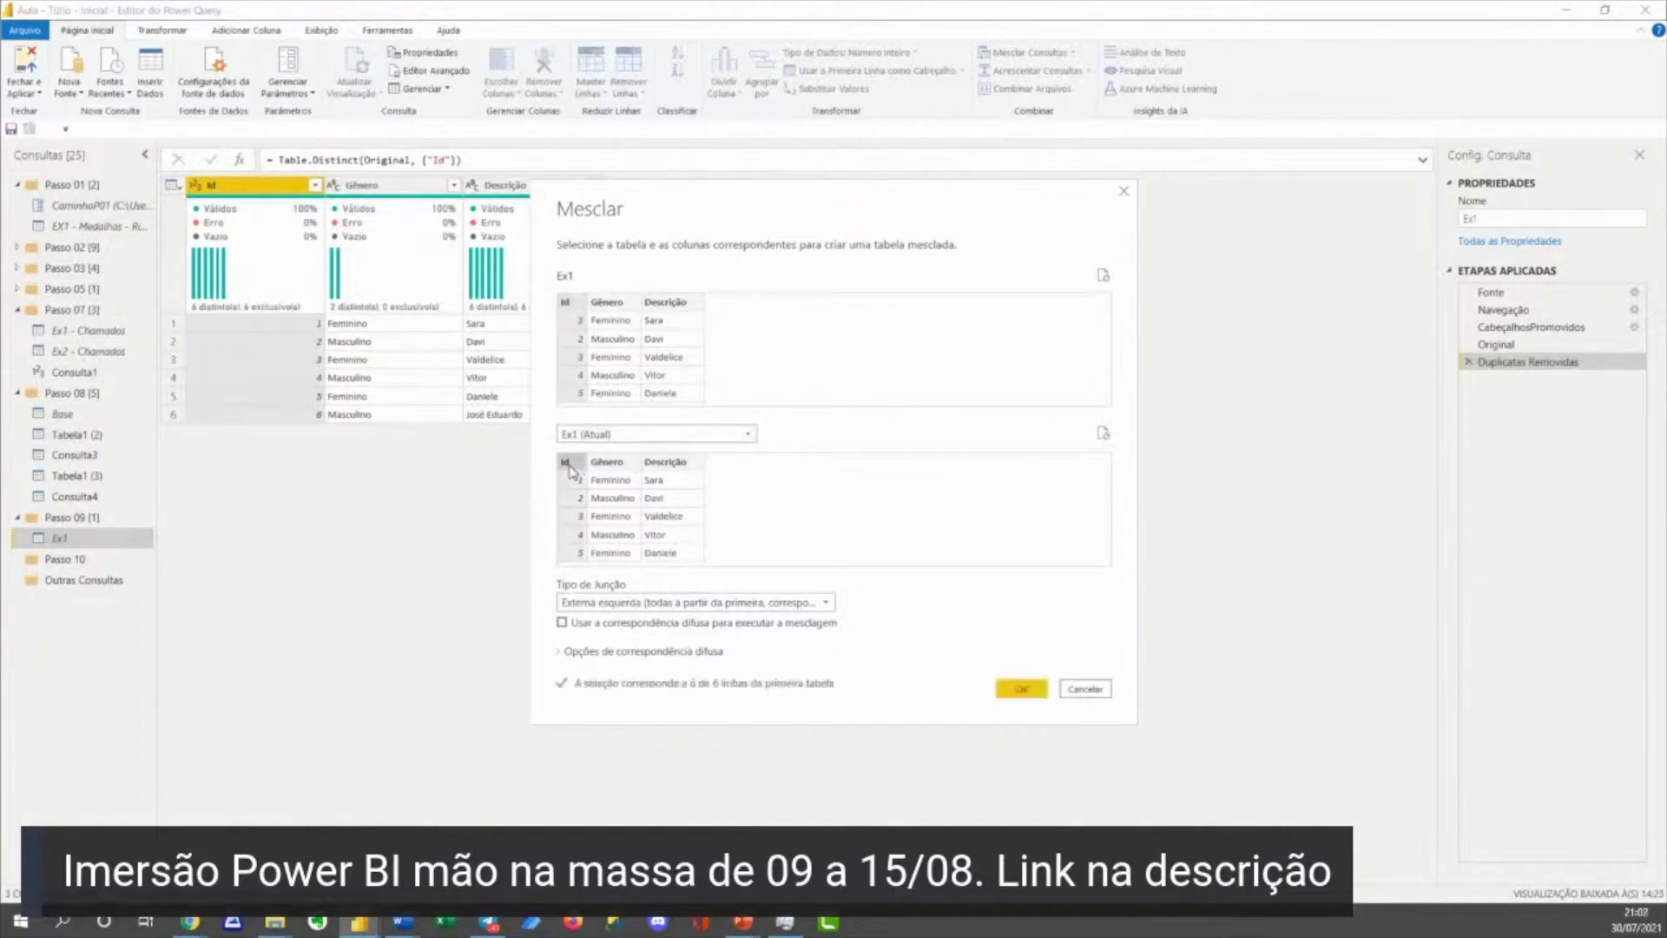
pyautogui.click(1022, 688)
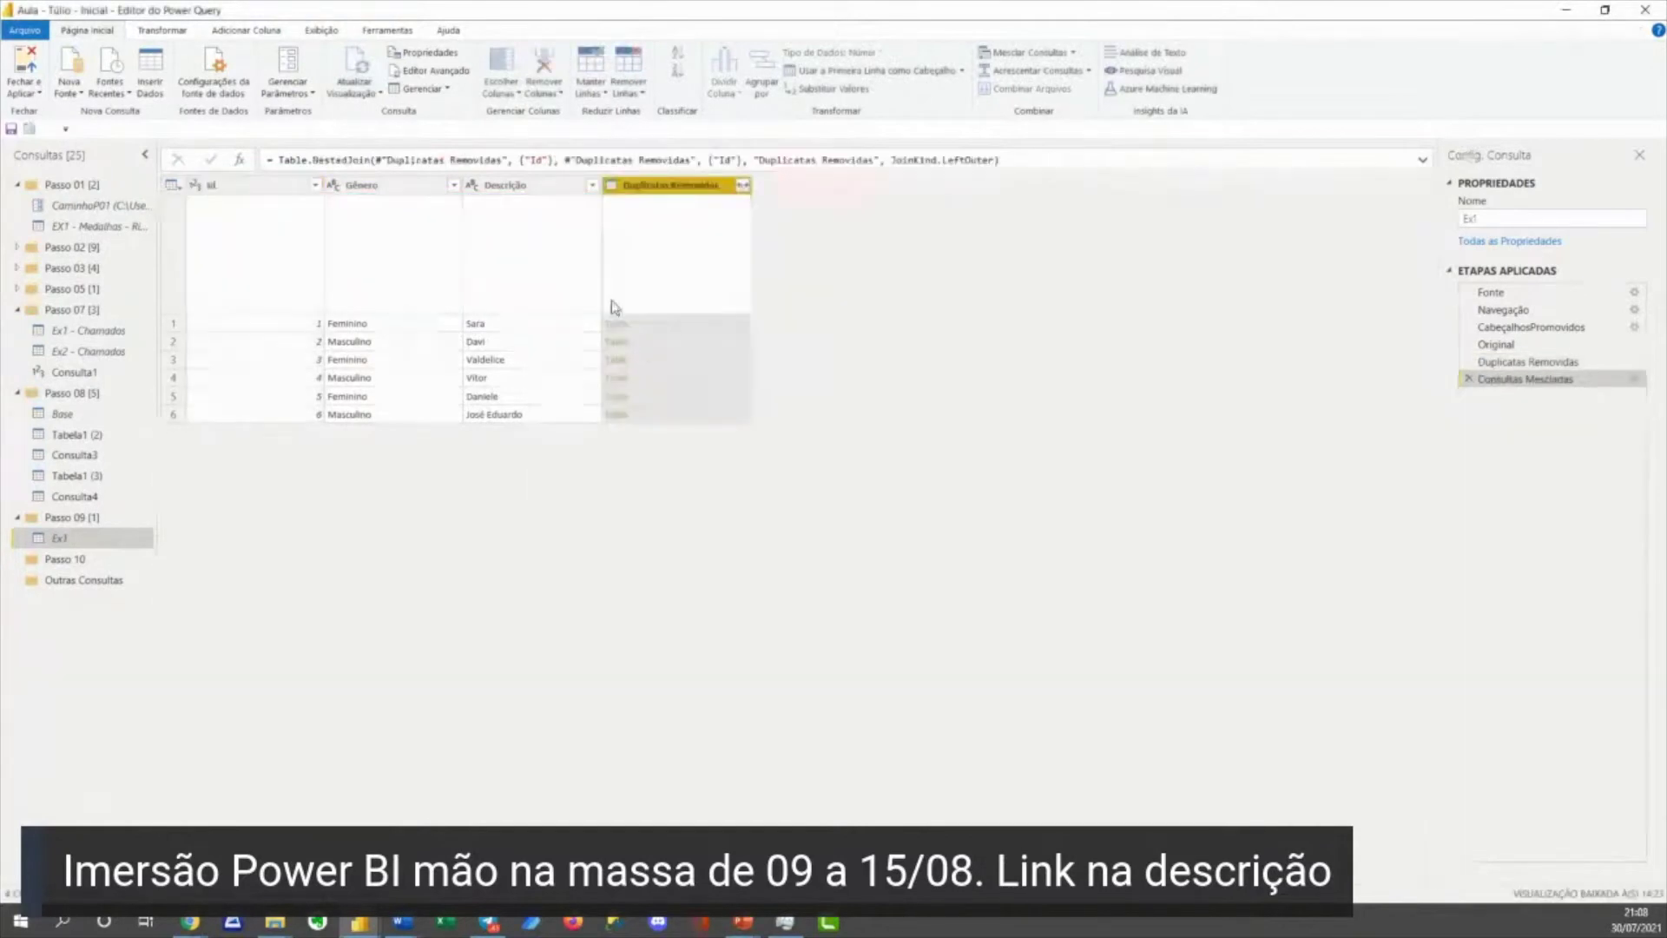
# Preview the nested table in the first merged row and examine the two table arguments of the Table.NestedJoin formula.
pyautogui.click(724, 326)
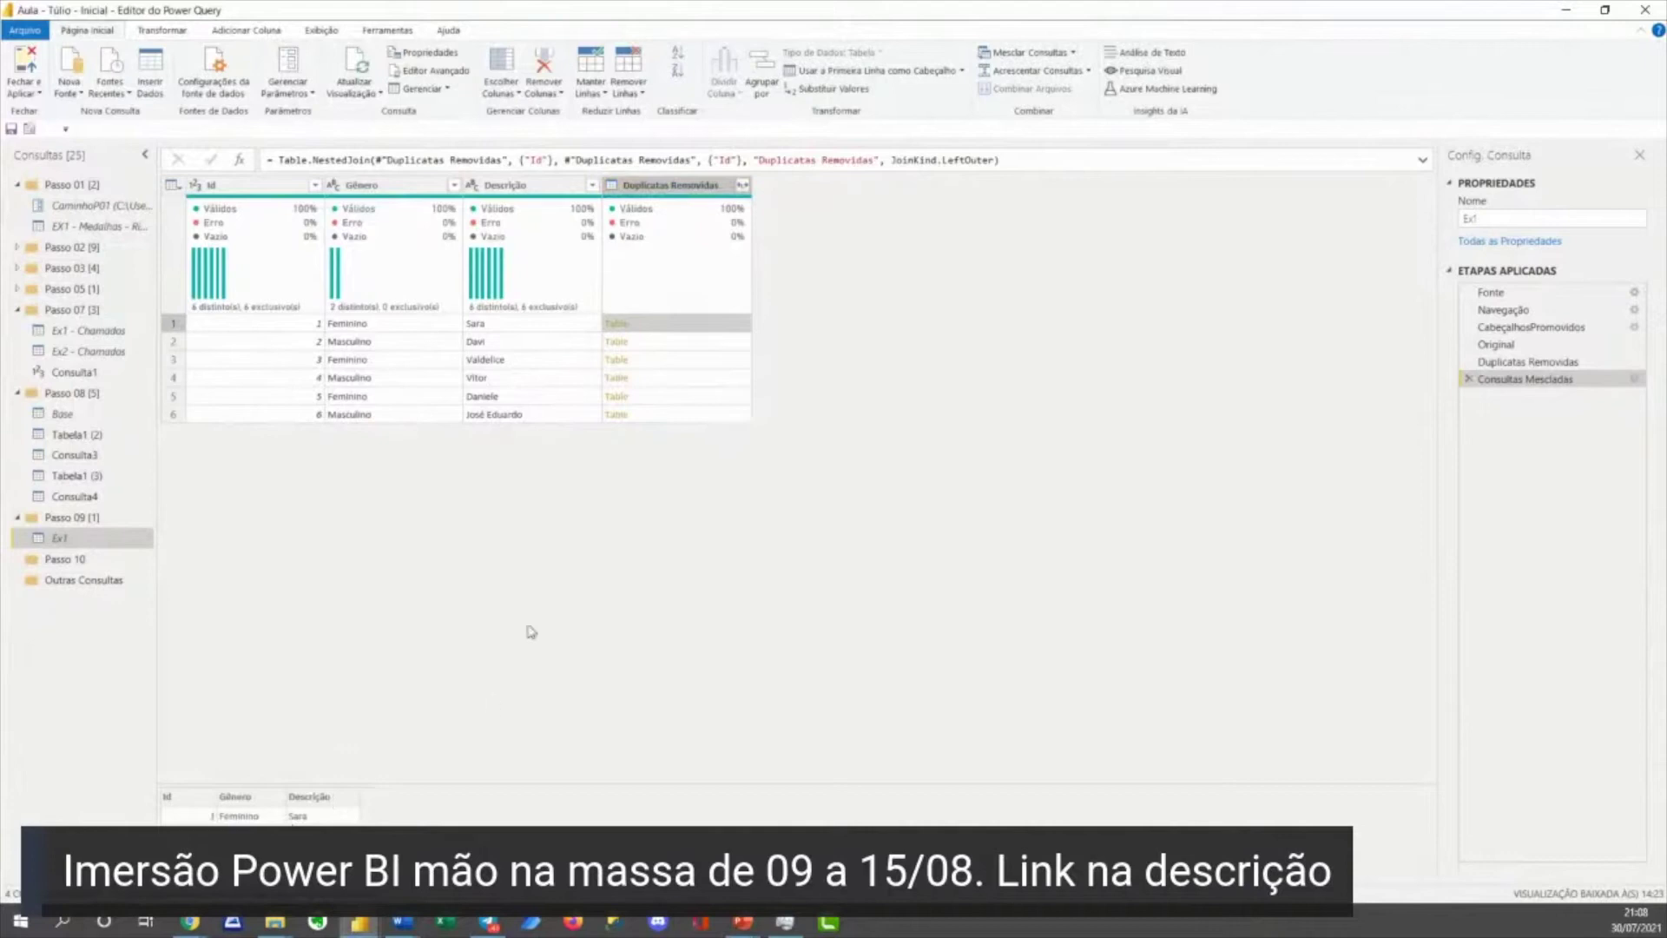
pyautogui.moveTo(493, 334)
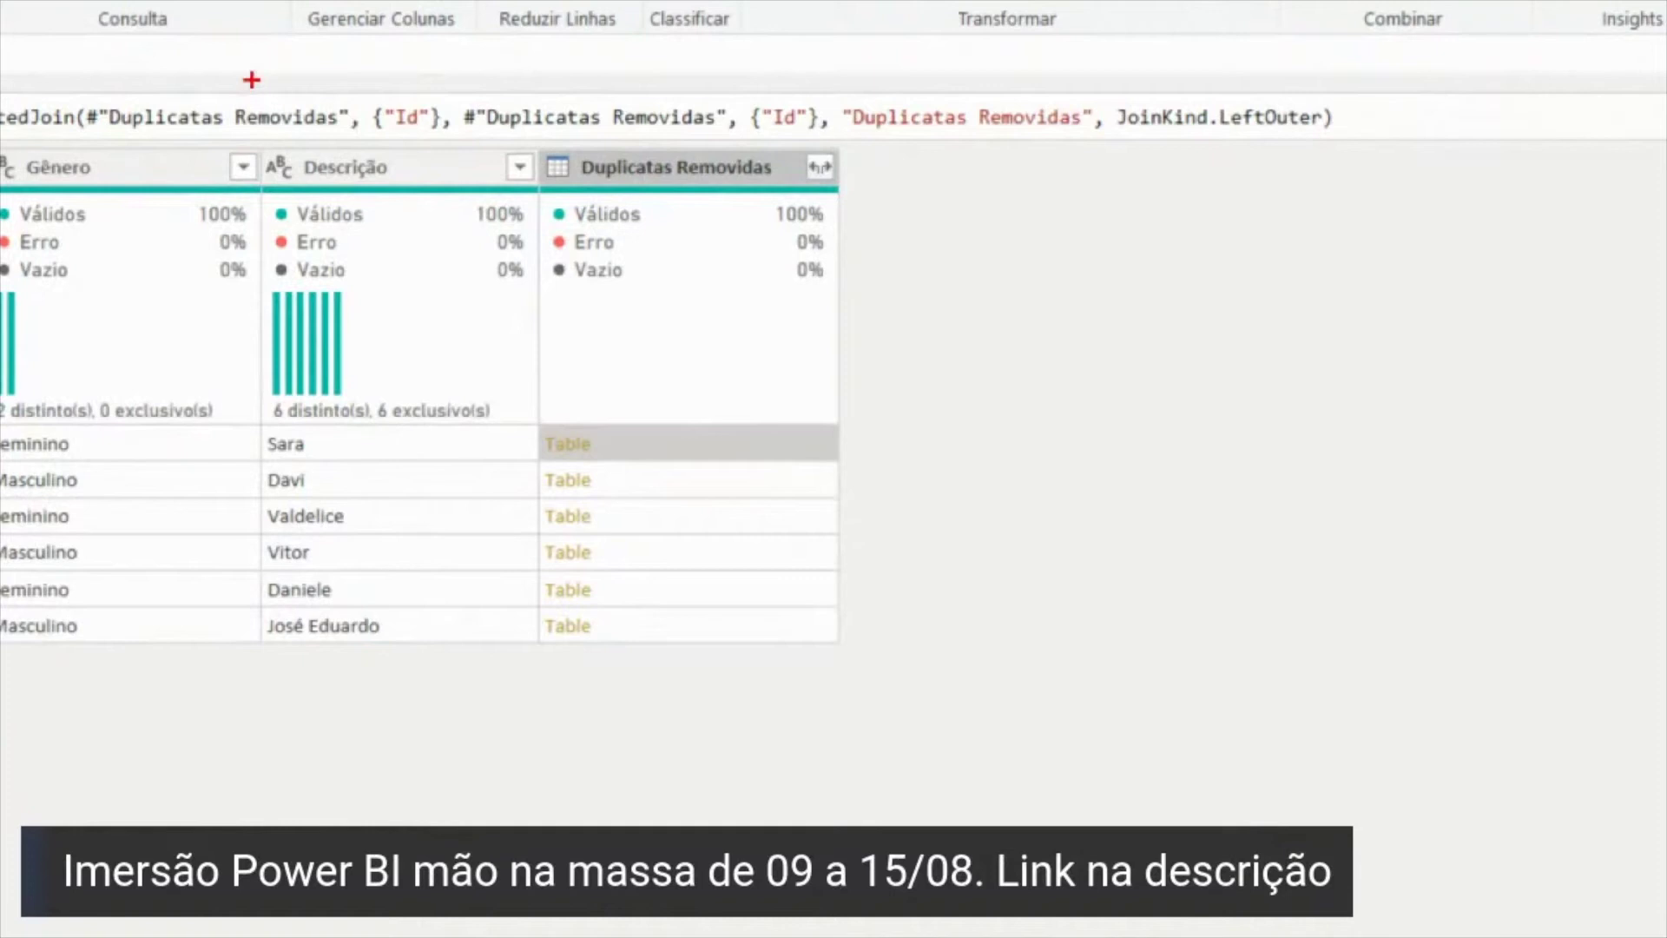
pyautogui.moveTo(245, 52); pyautogui.dragTo(252, 81)
pyautogui.moveTo(630, 54); pyautogui.dragTo(640, 84)
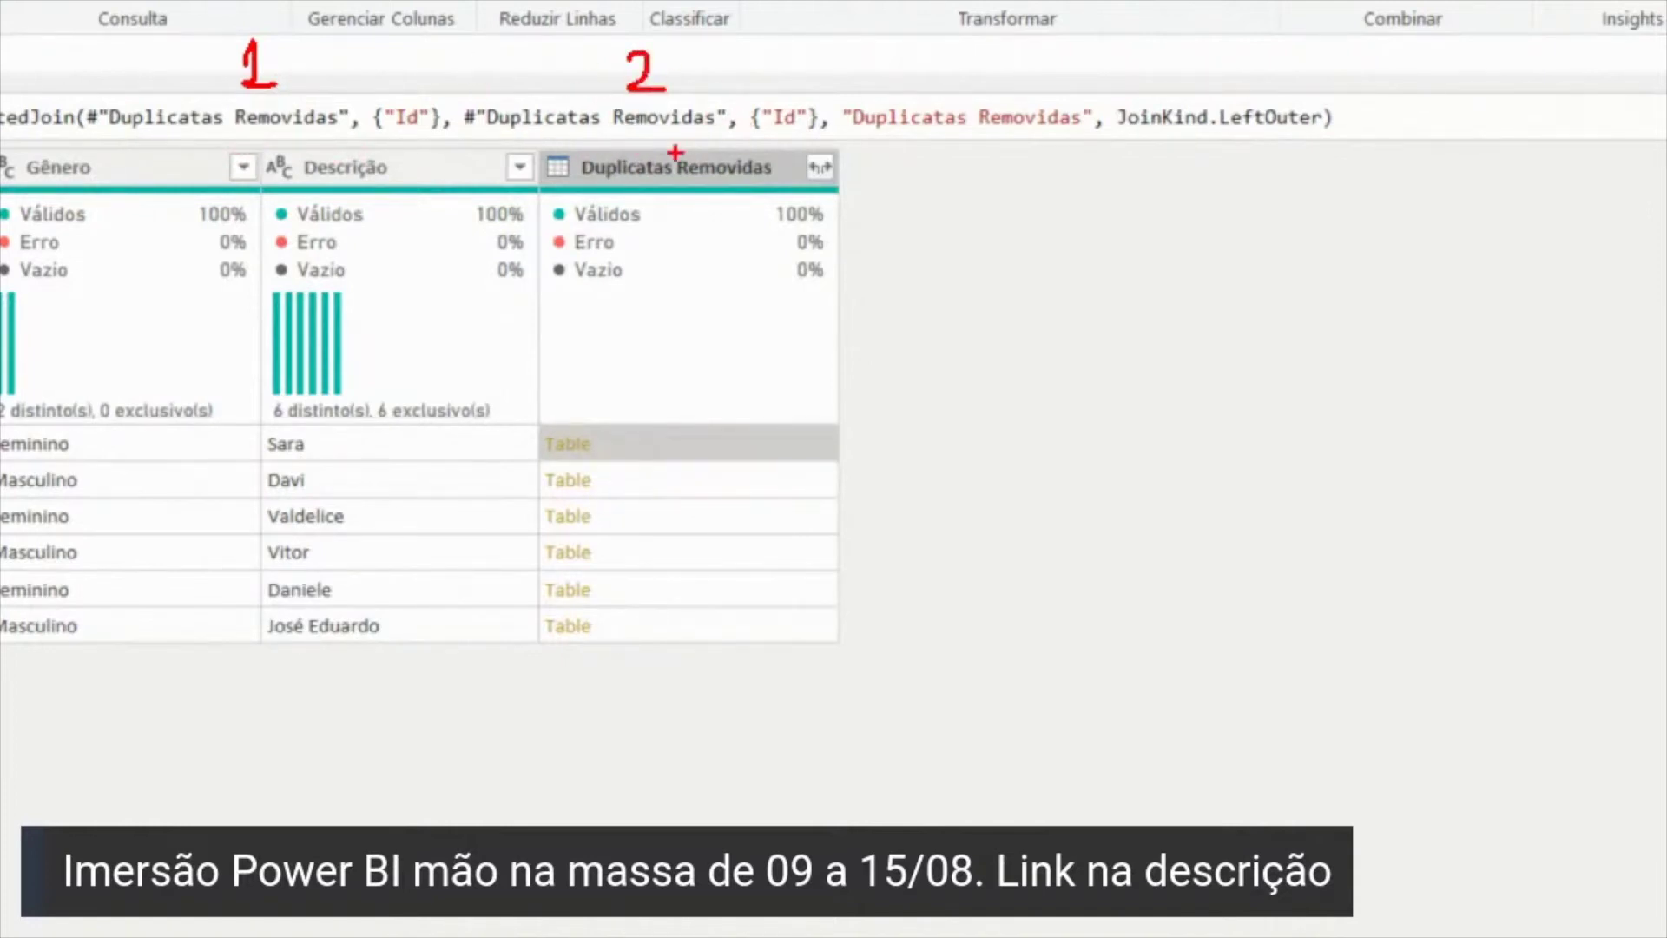
pyautogui.press('Escape')
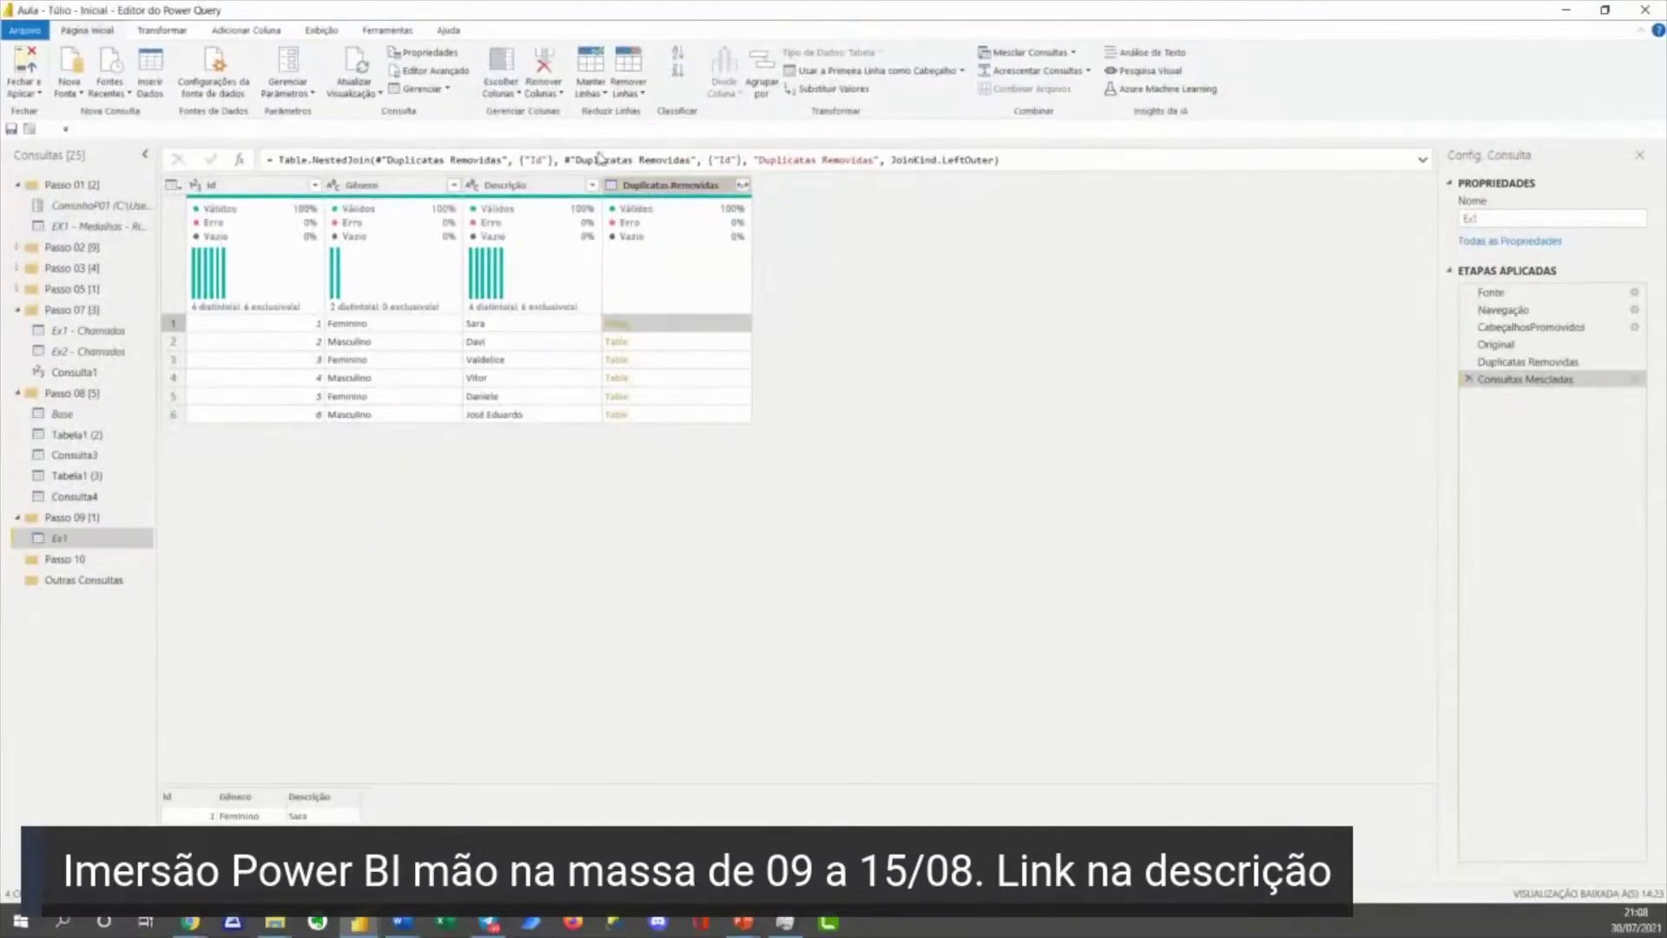
# Replace the second table argument in the merge step's Table.NestedJoin formula with Original.
pyautogui.moveTo(566, 159); pyautogui.dragTo(696, 159)
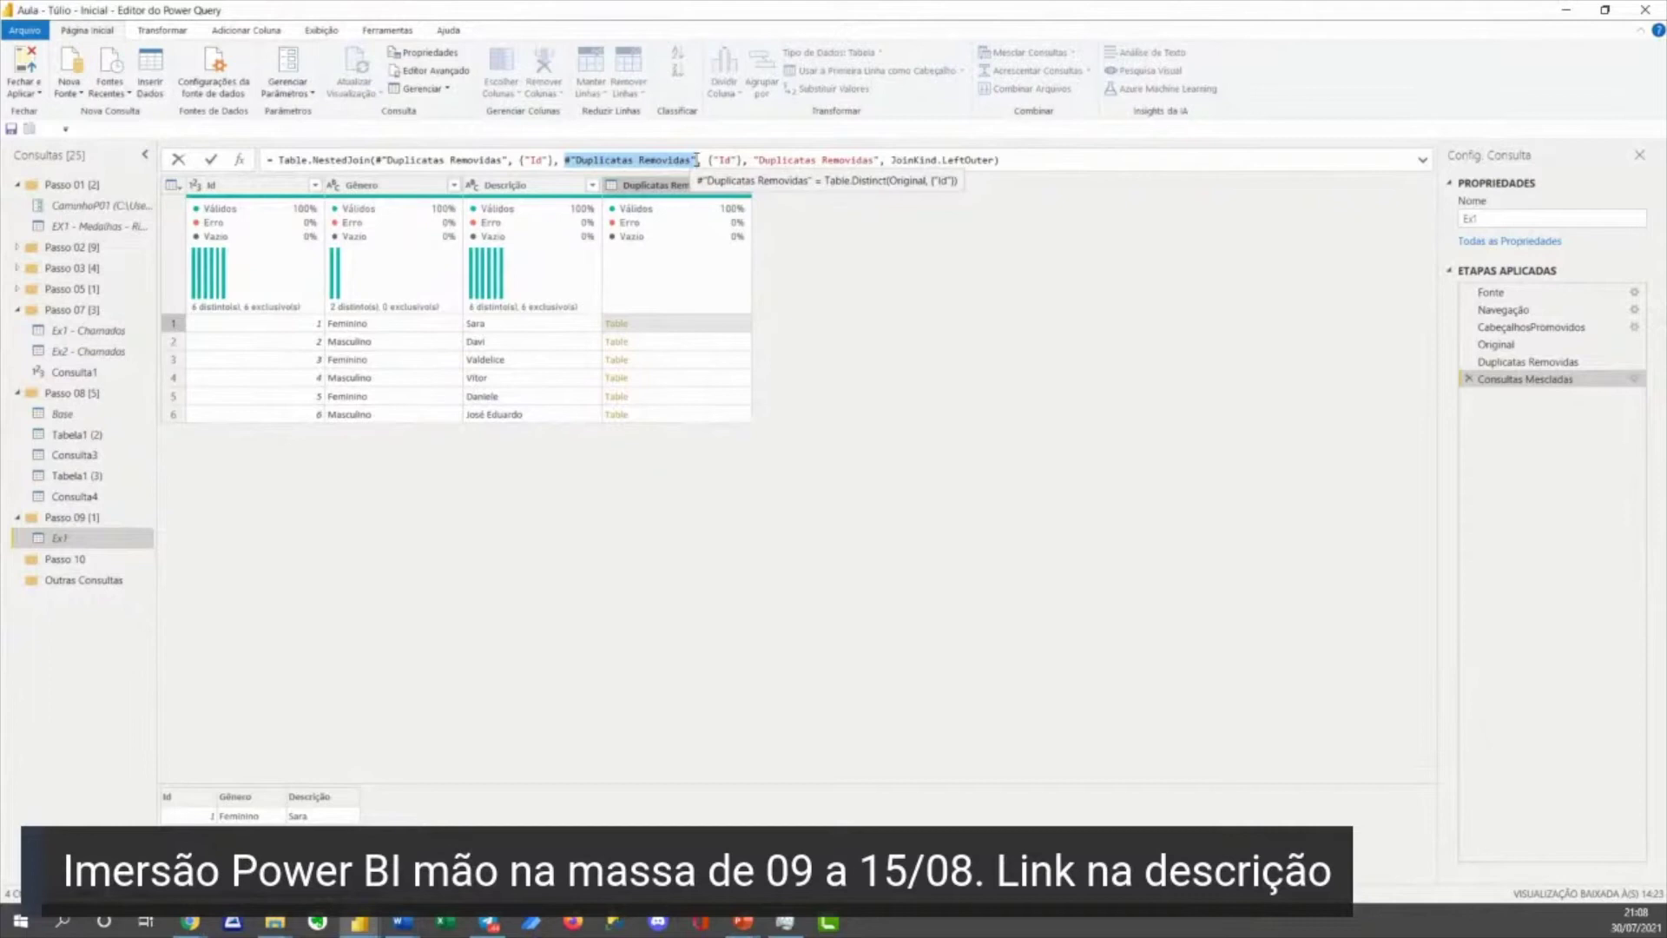
pyautogui.write('Origin')
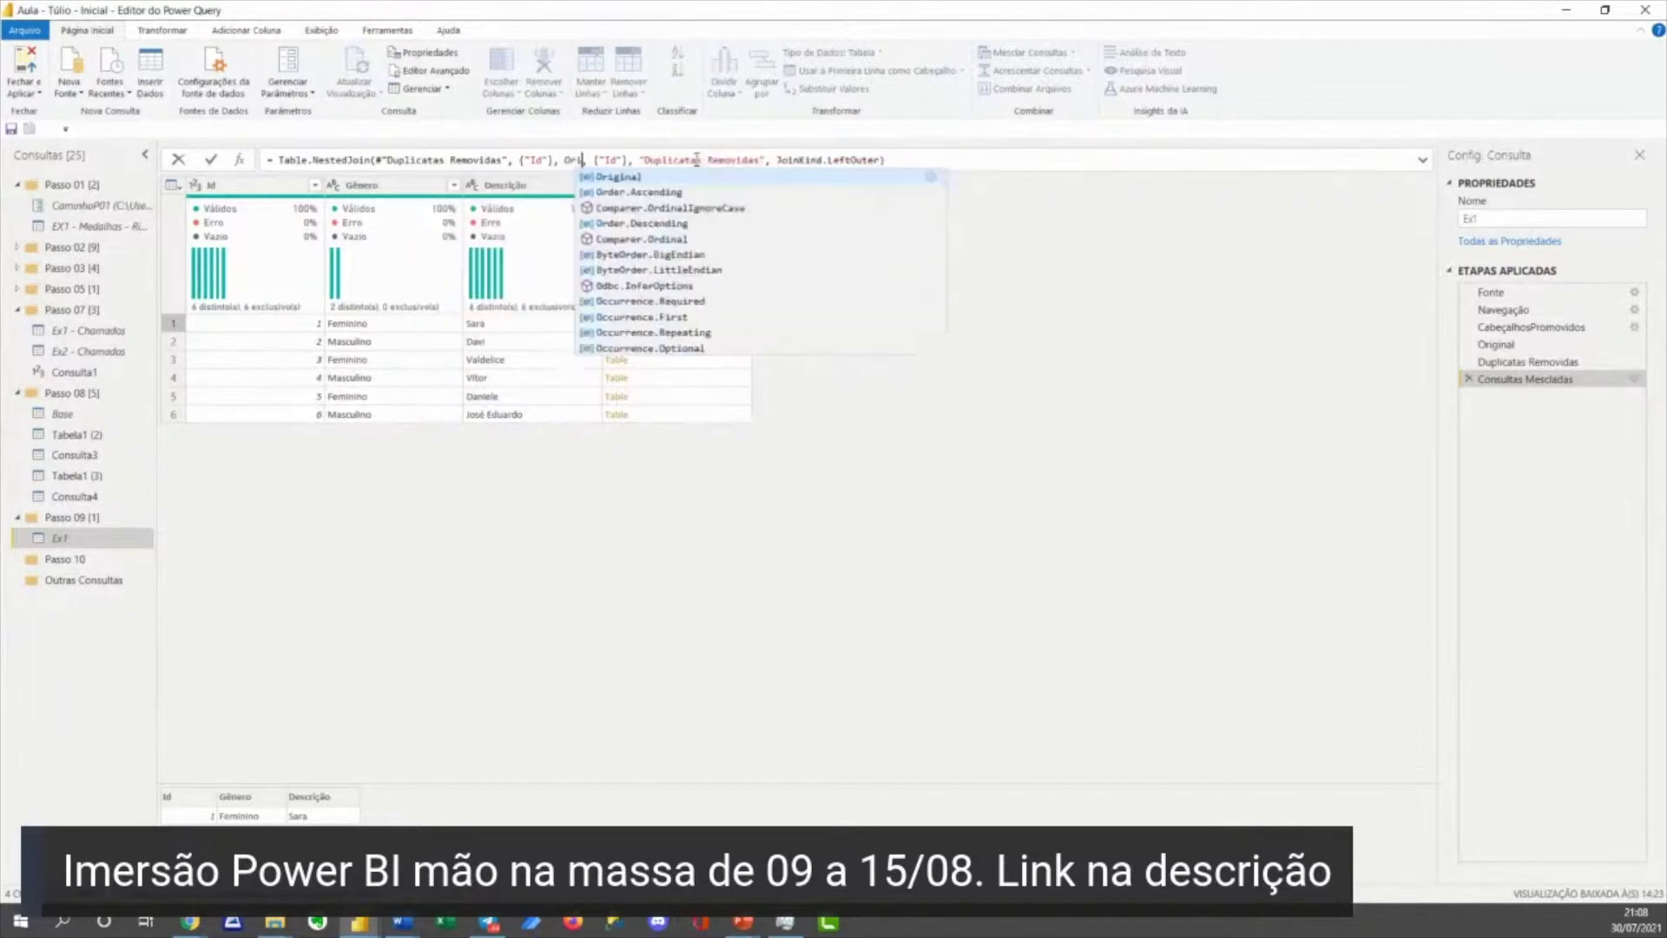
pyautogui.write('al')
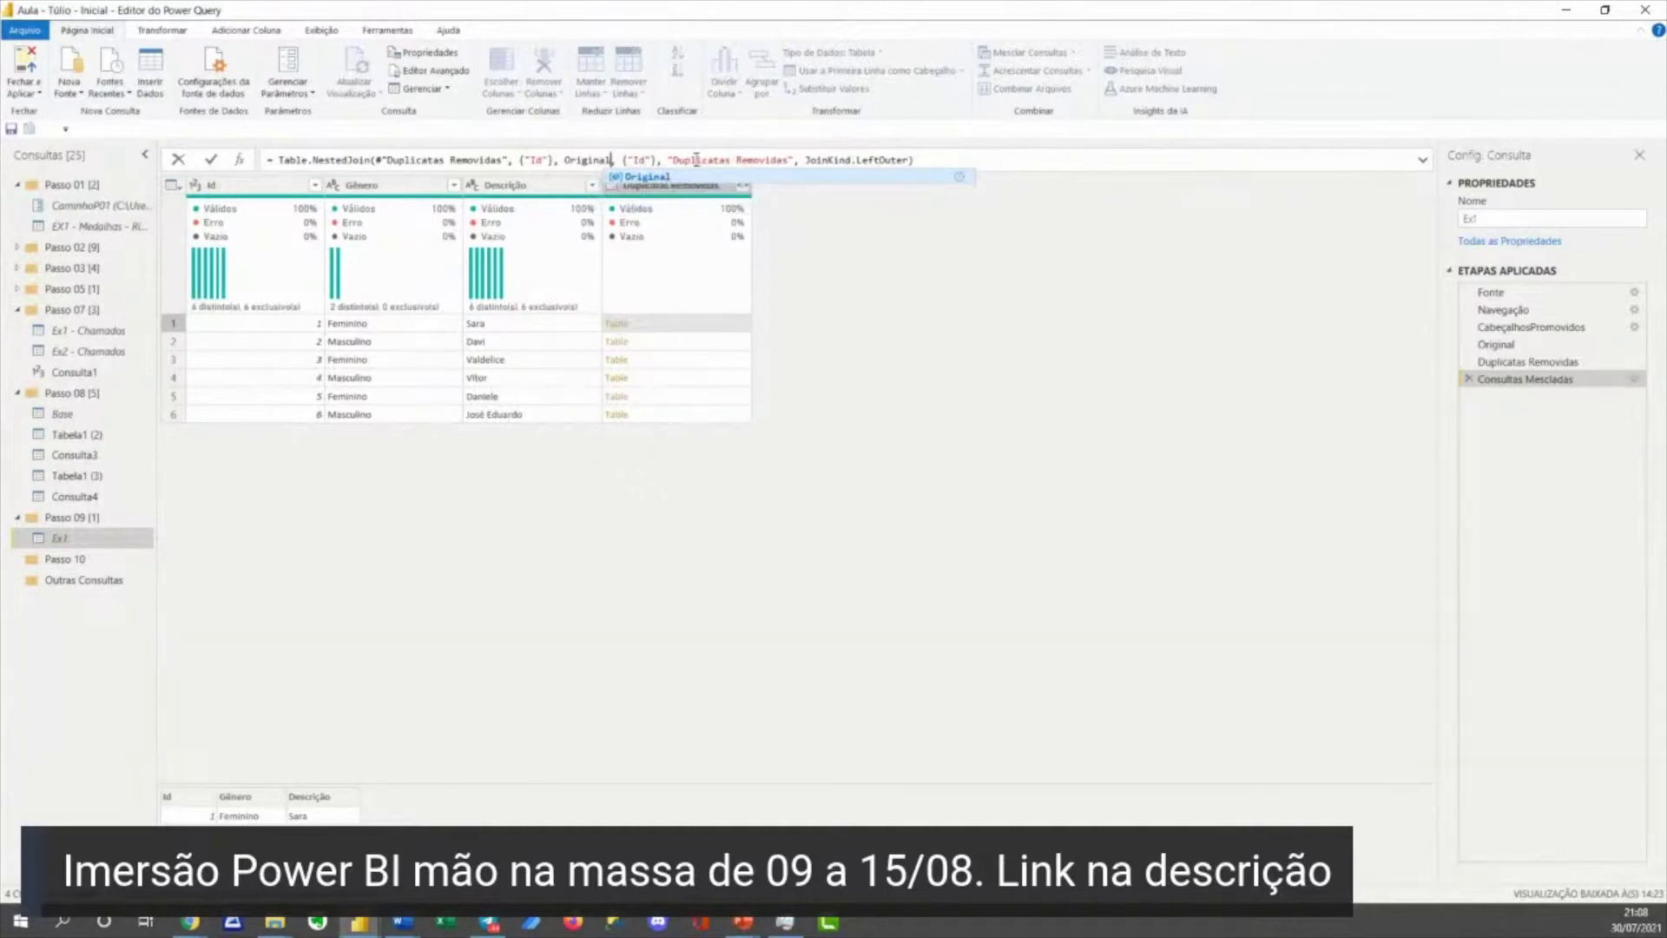
pyautogui.press('Escape')
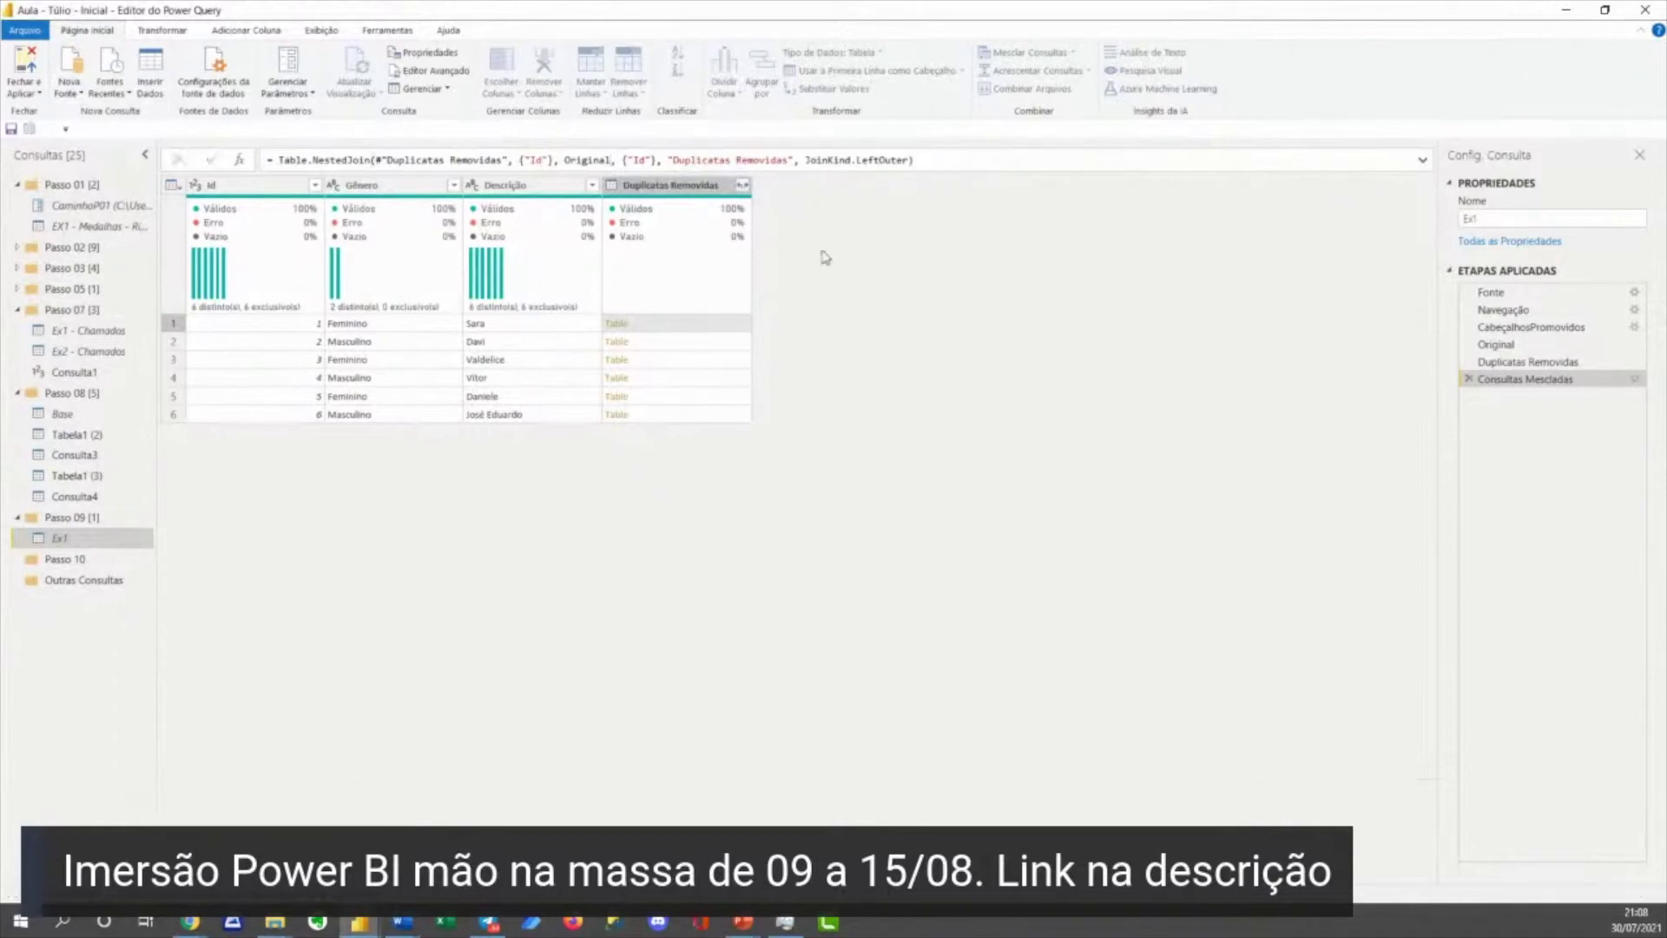
pyautogui.press('Return')
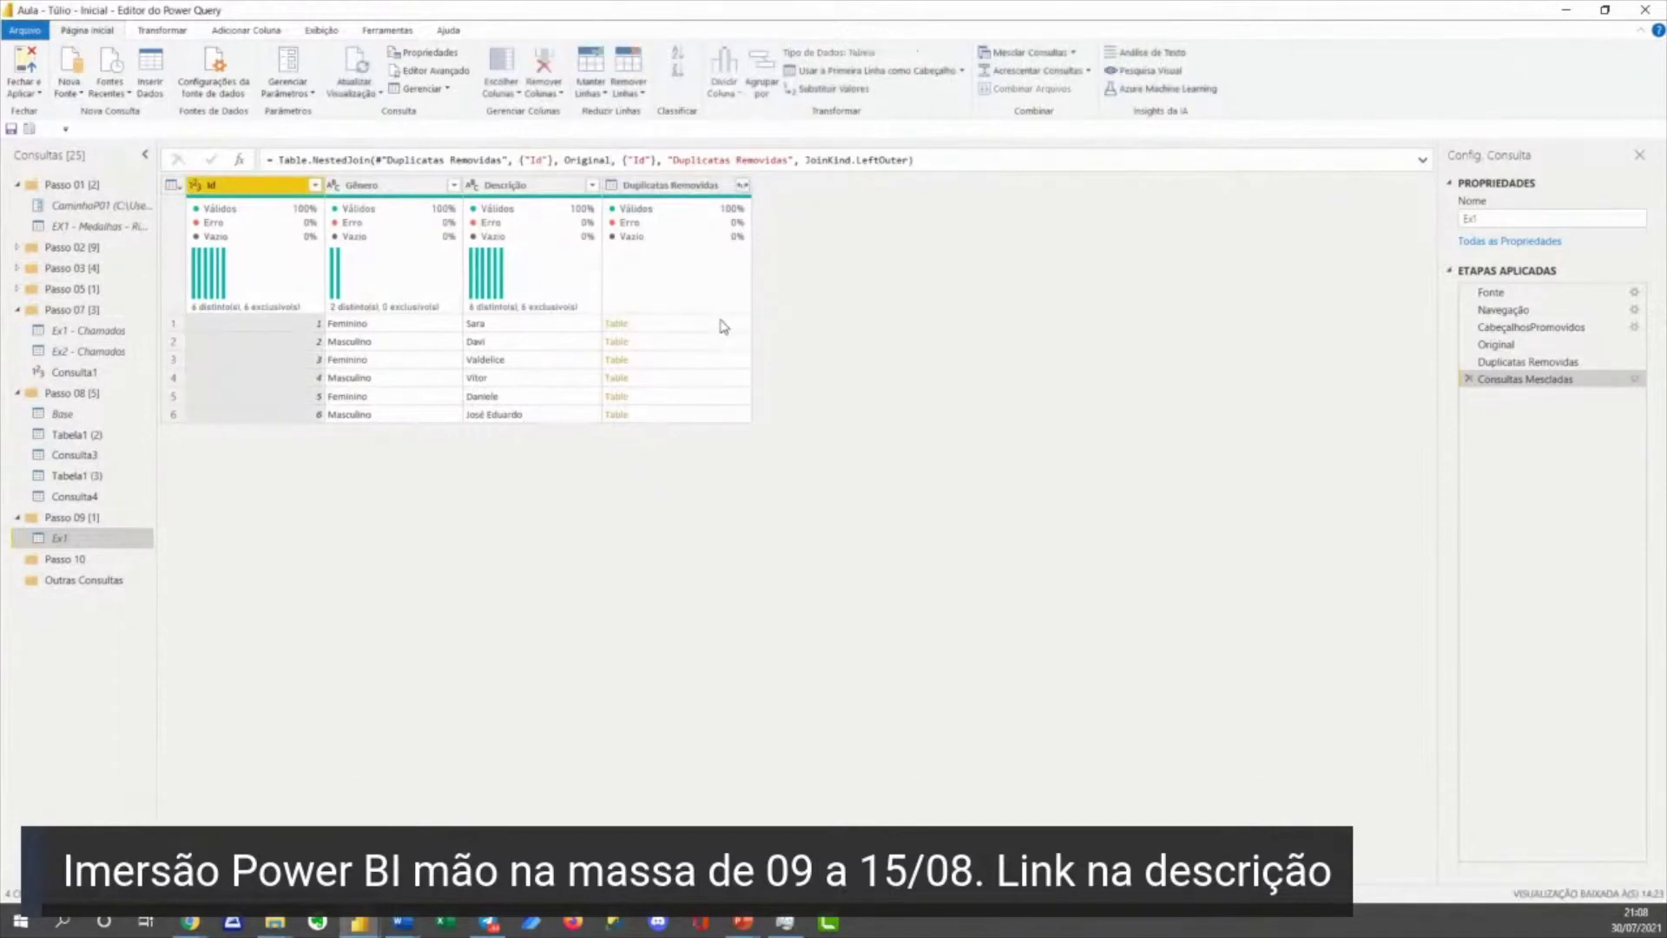
# Preview the nested tables in the first three rows of the Duplicatas Removidas column.
pyautogui.click(723, 326)
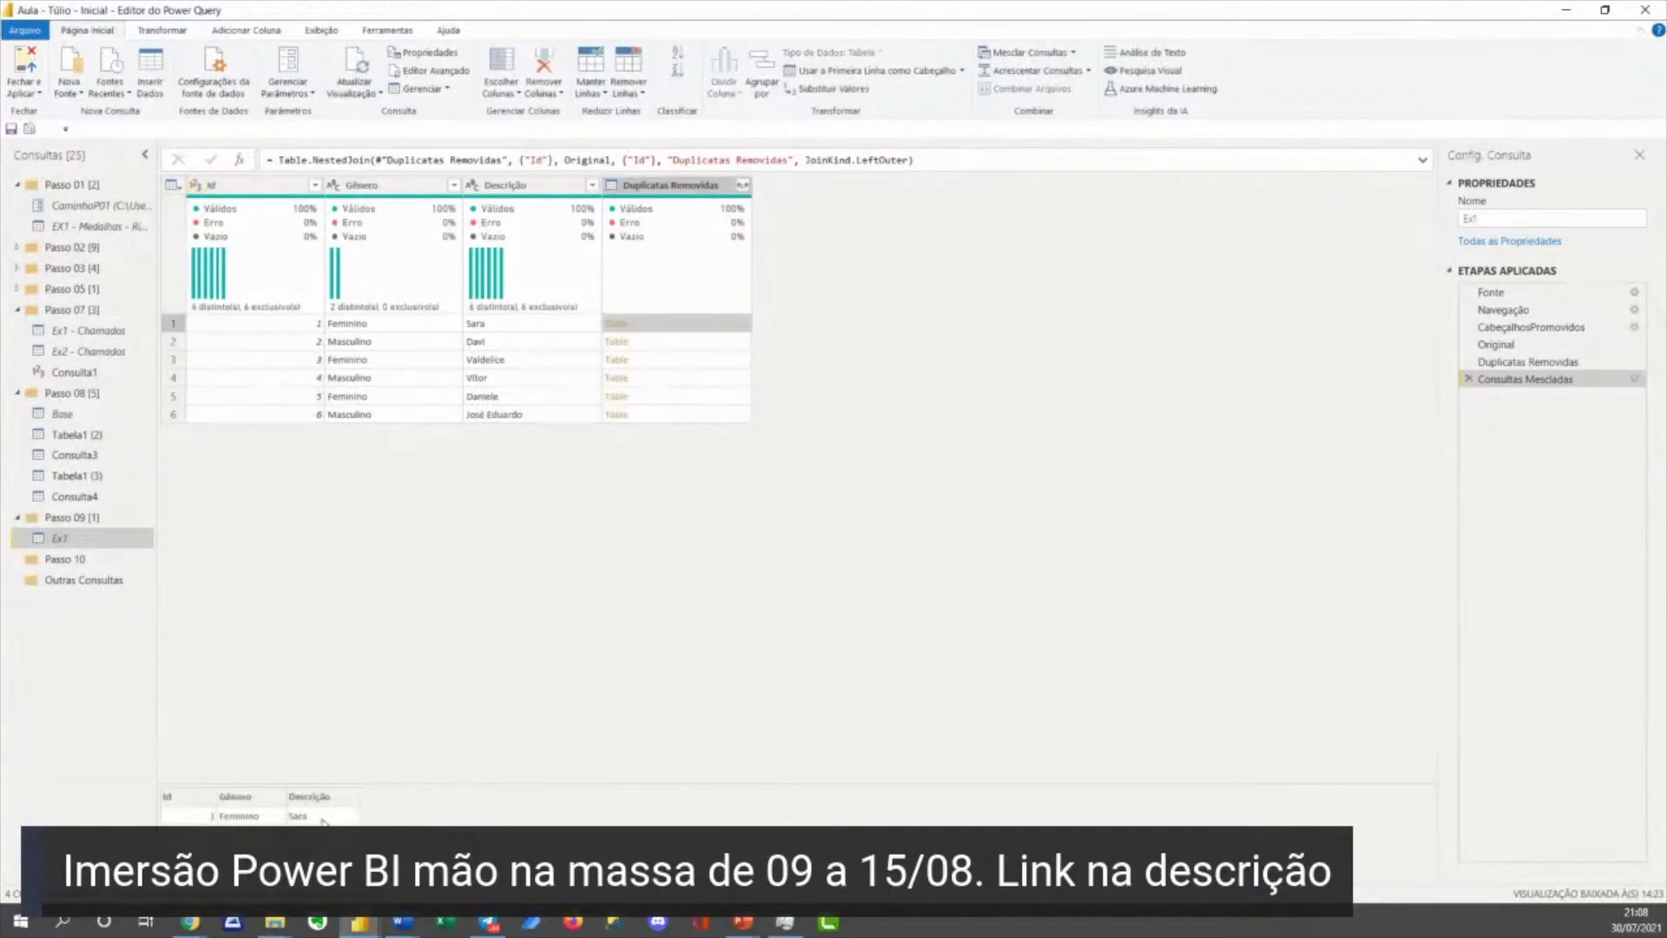
pyautogui.click(723, 343)
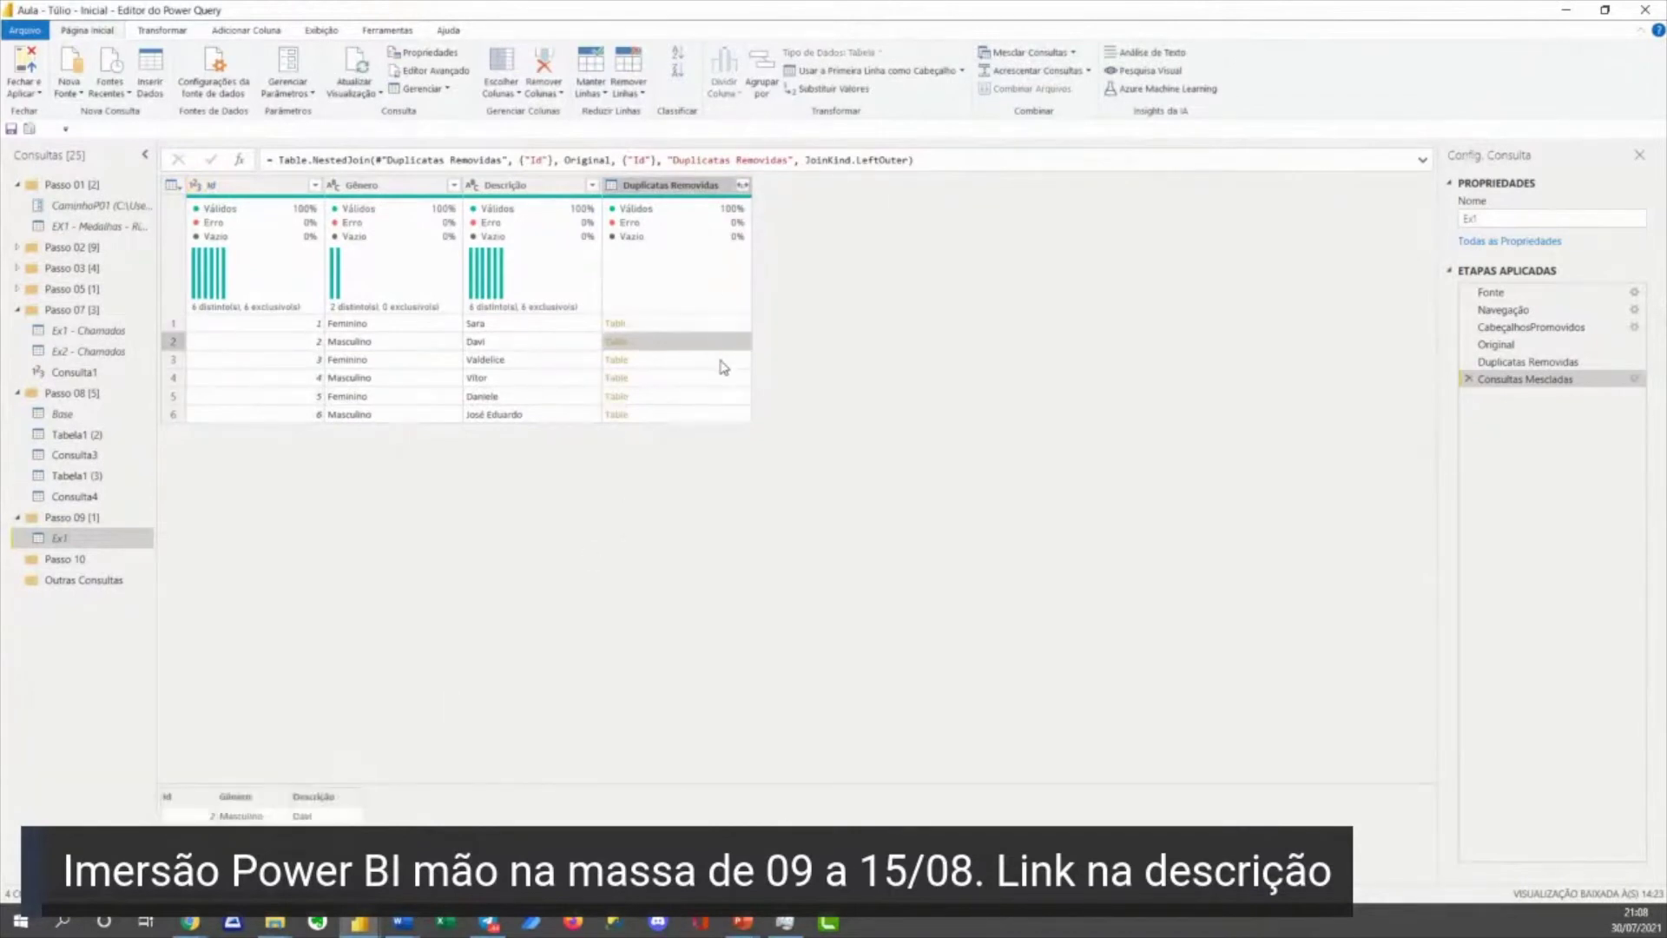
pyautogui.click(724, 361)
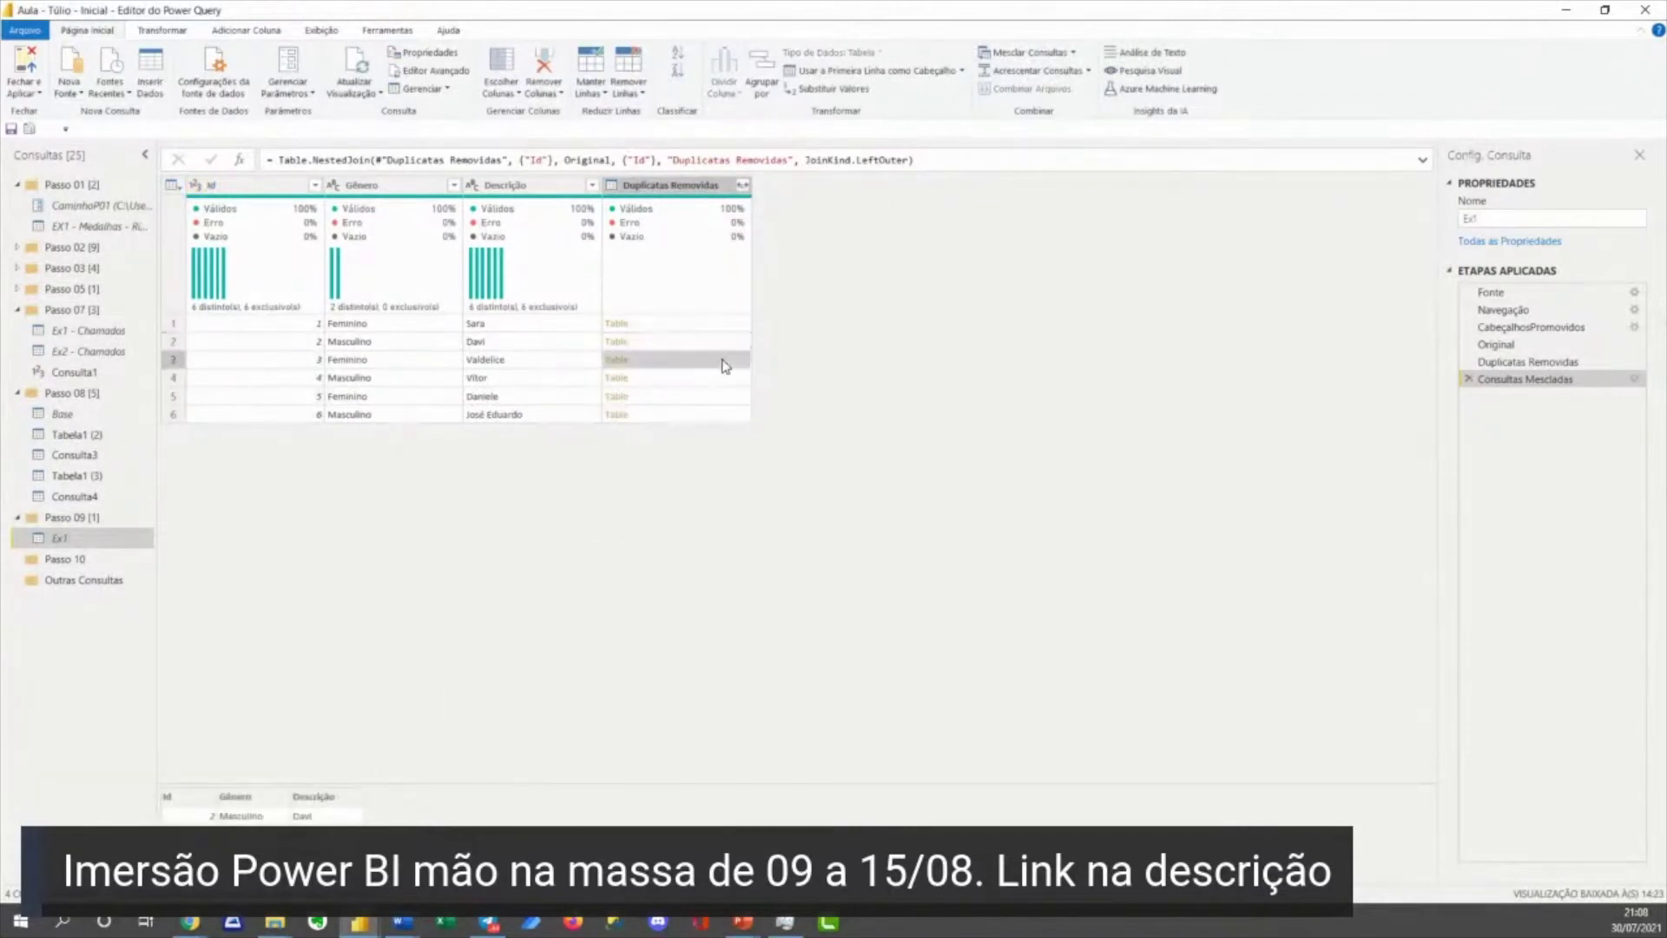
# Try expanding only Descrição from the Duplicatas Removidas column without the original name prefix, and delete that expansion step.
pyautogui.click(743, 187)
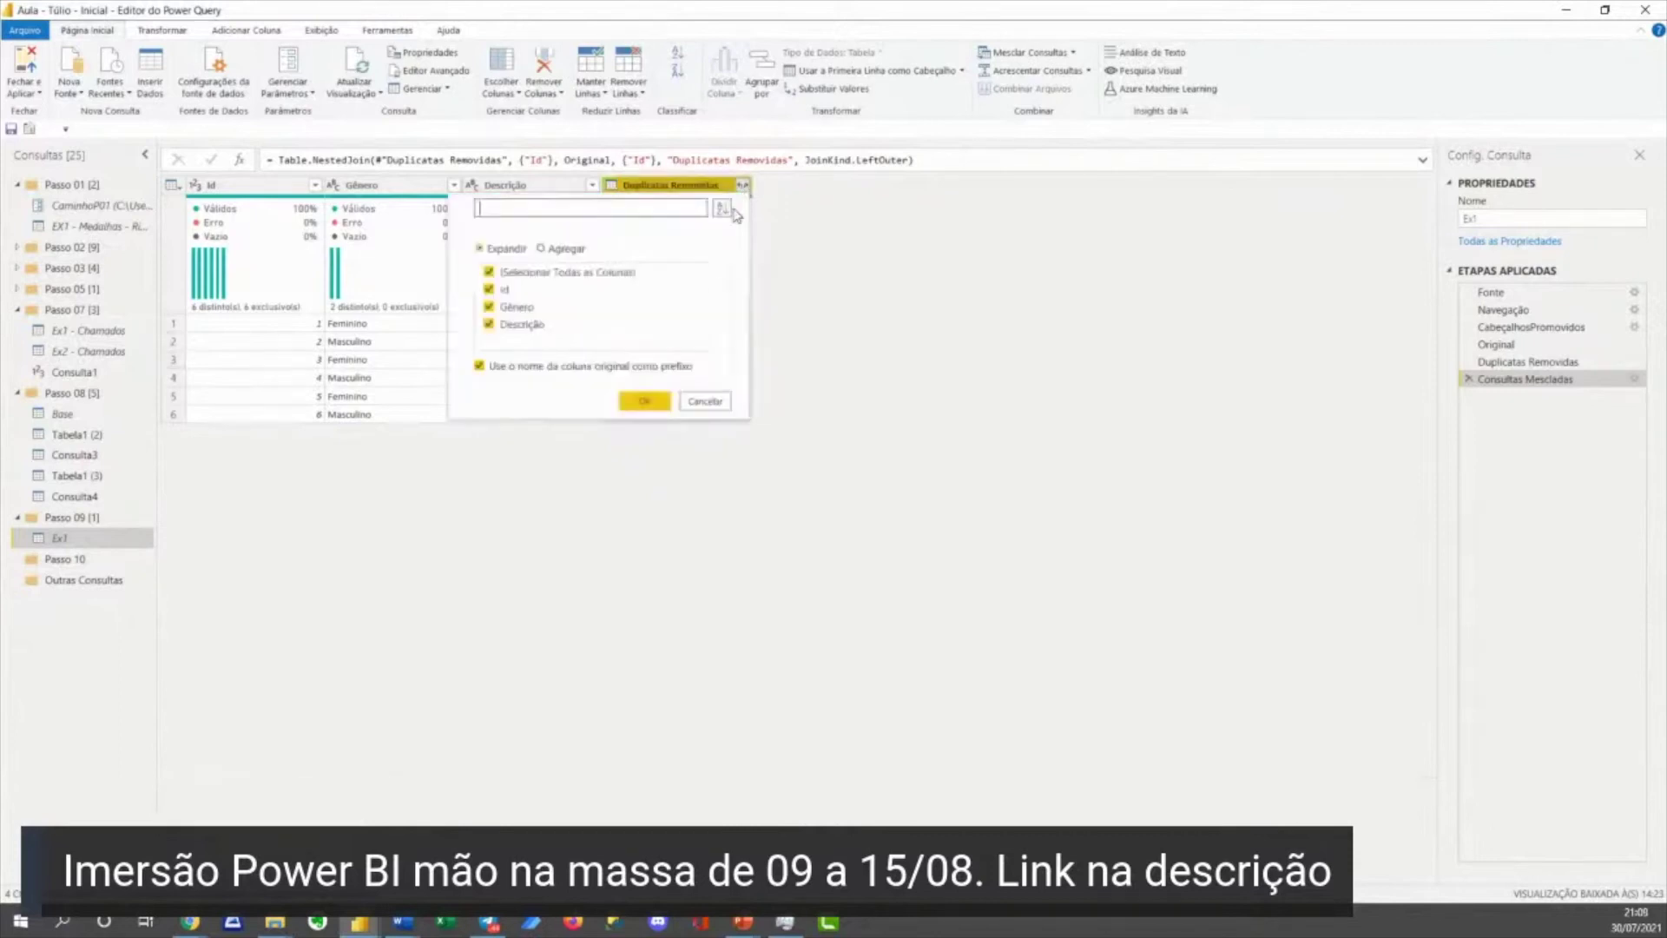
pyautogui.click(523, 325)
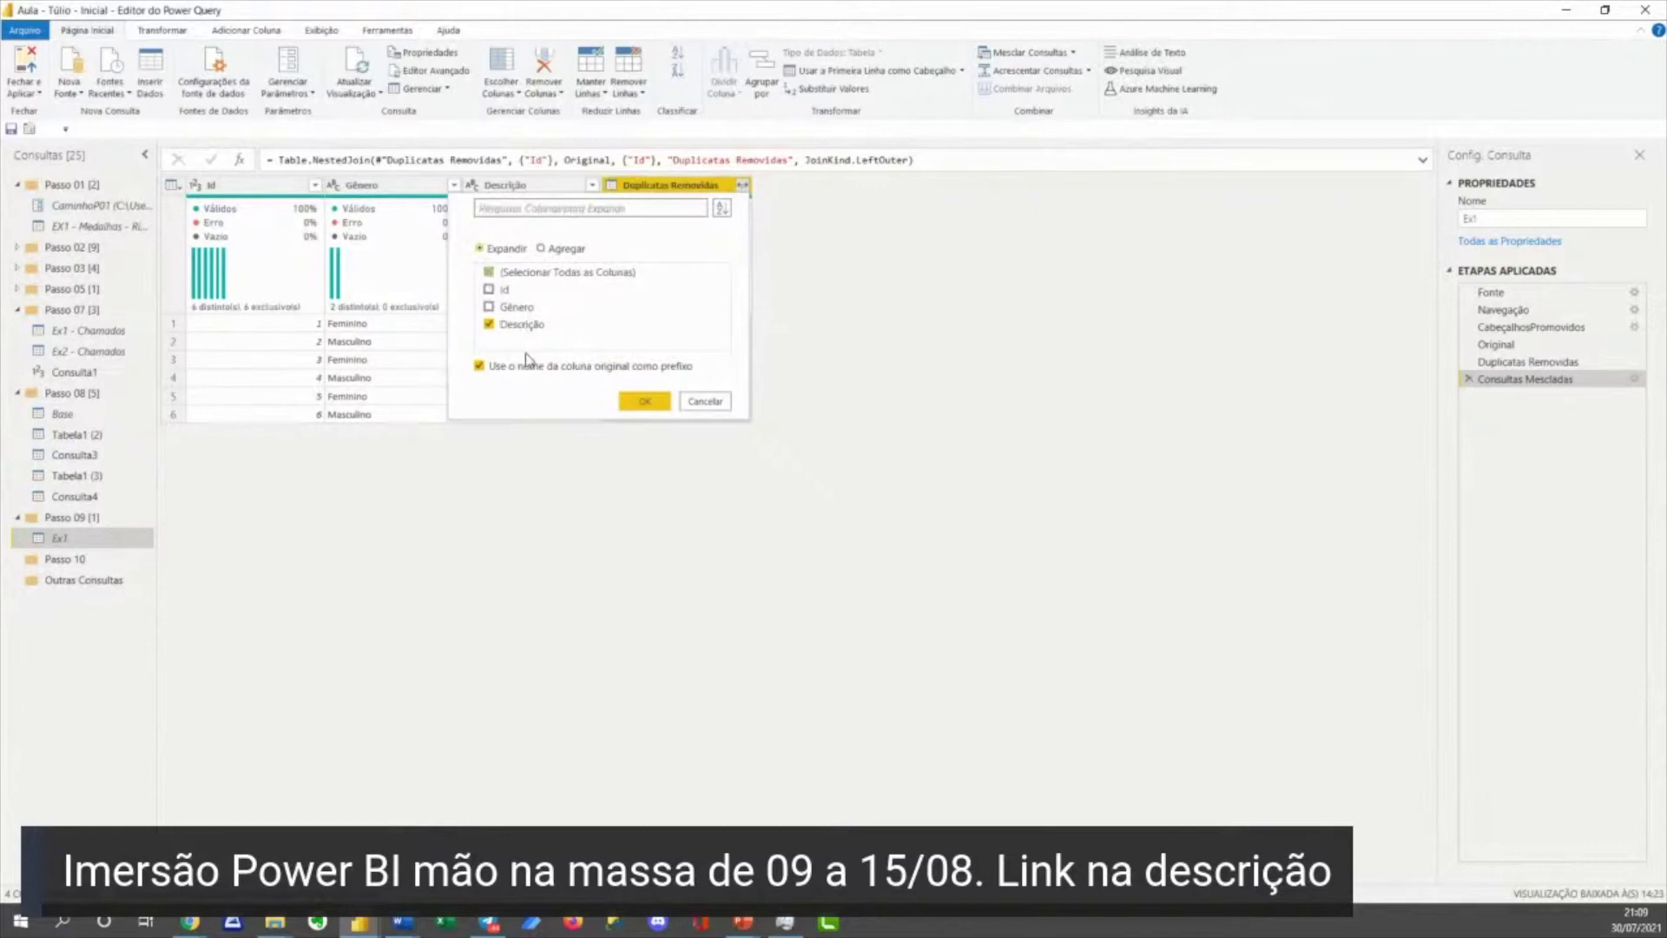
pyautogui.click(532, 365)
pyautogui.click(639, 405)
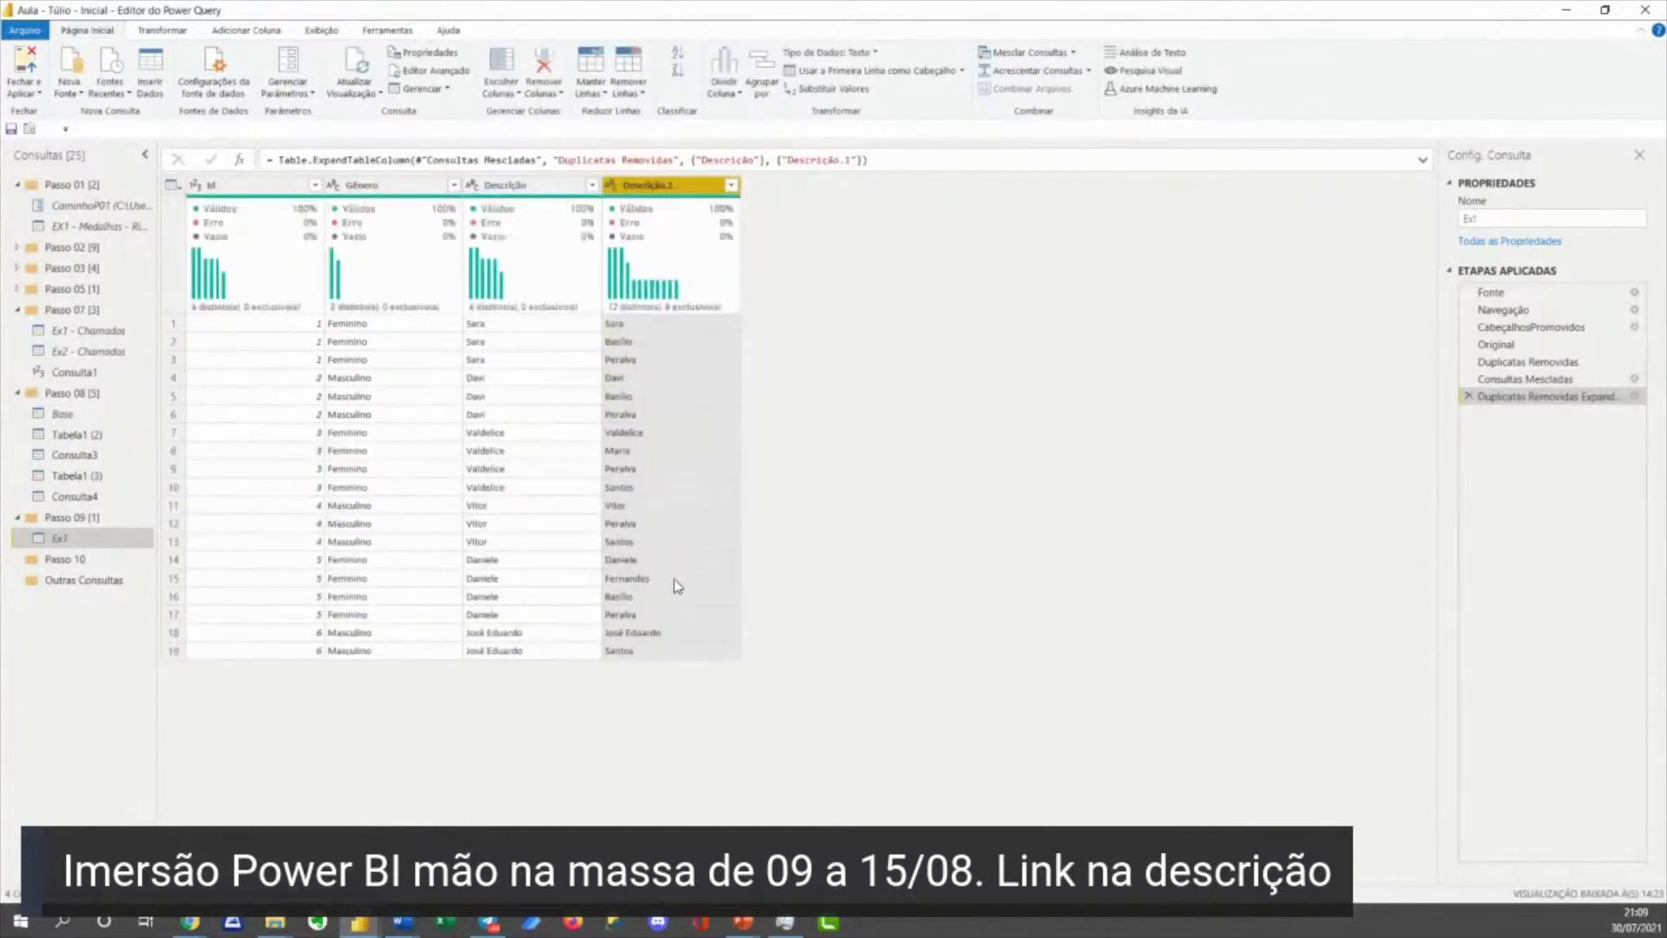
pyautogui.click(1465, 396)
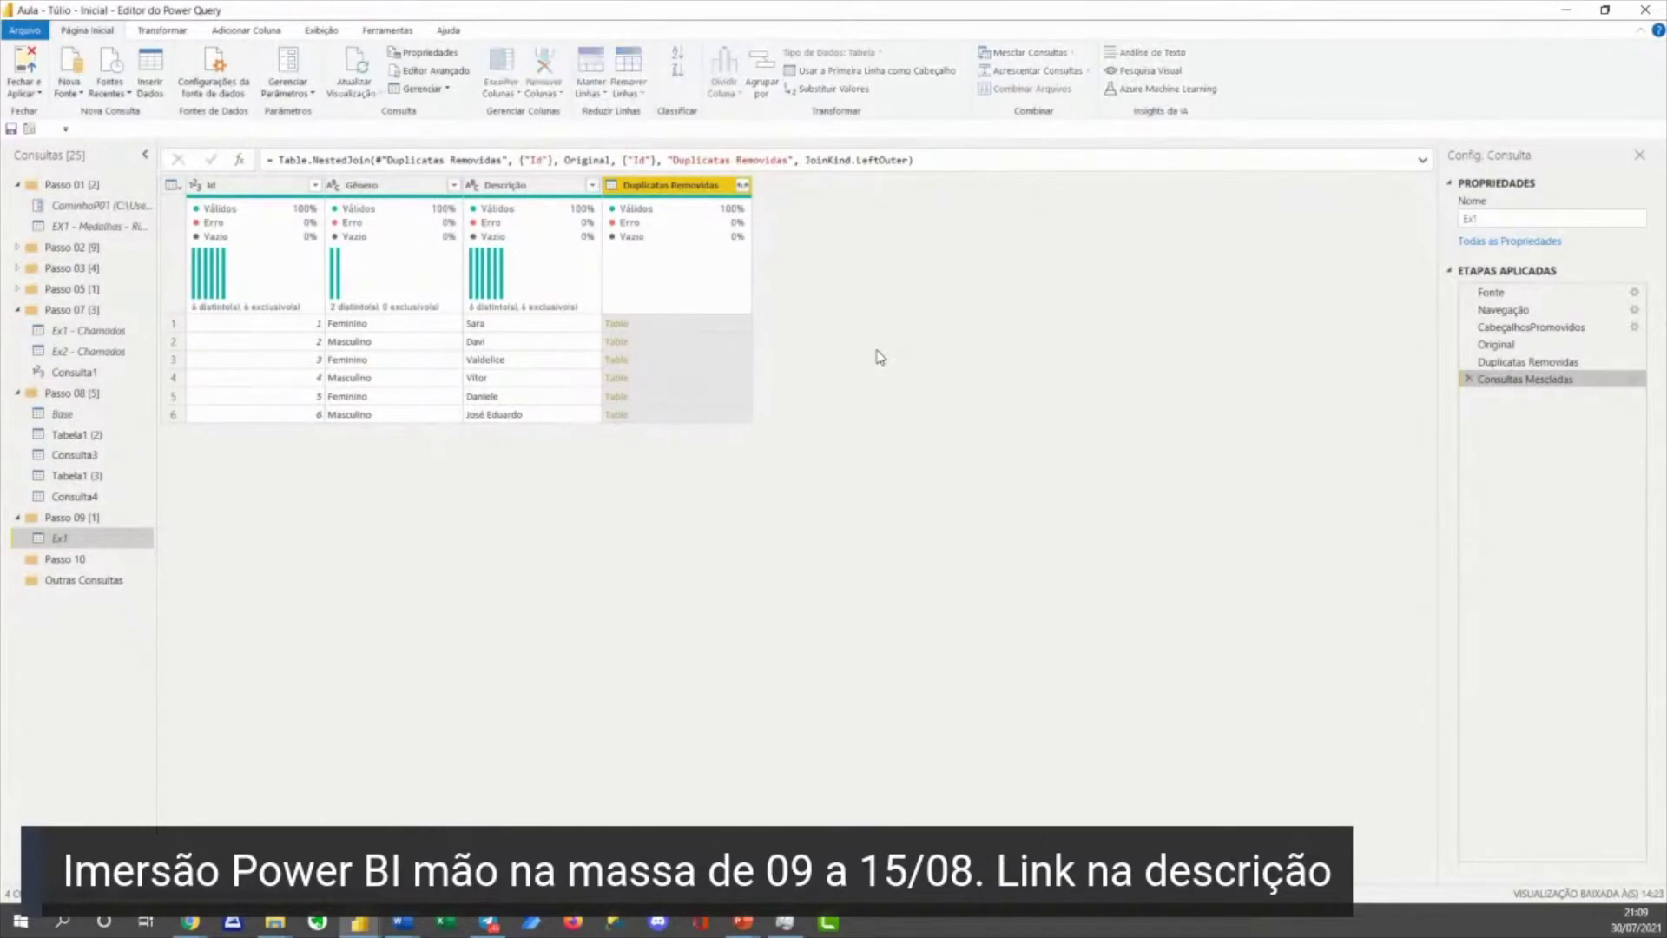
# Start a custom column named Personalizar with a formula that calls Table.SelectColumns.
pyautogui.hotkey('alt', '2')
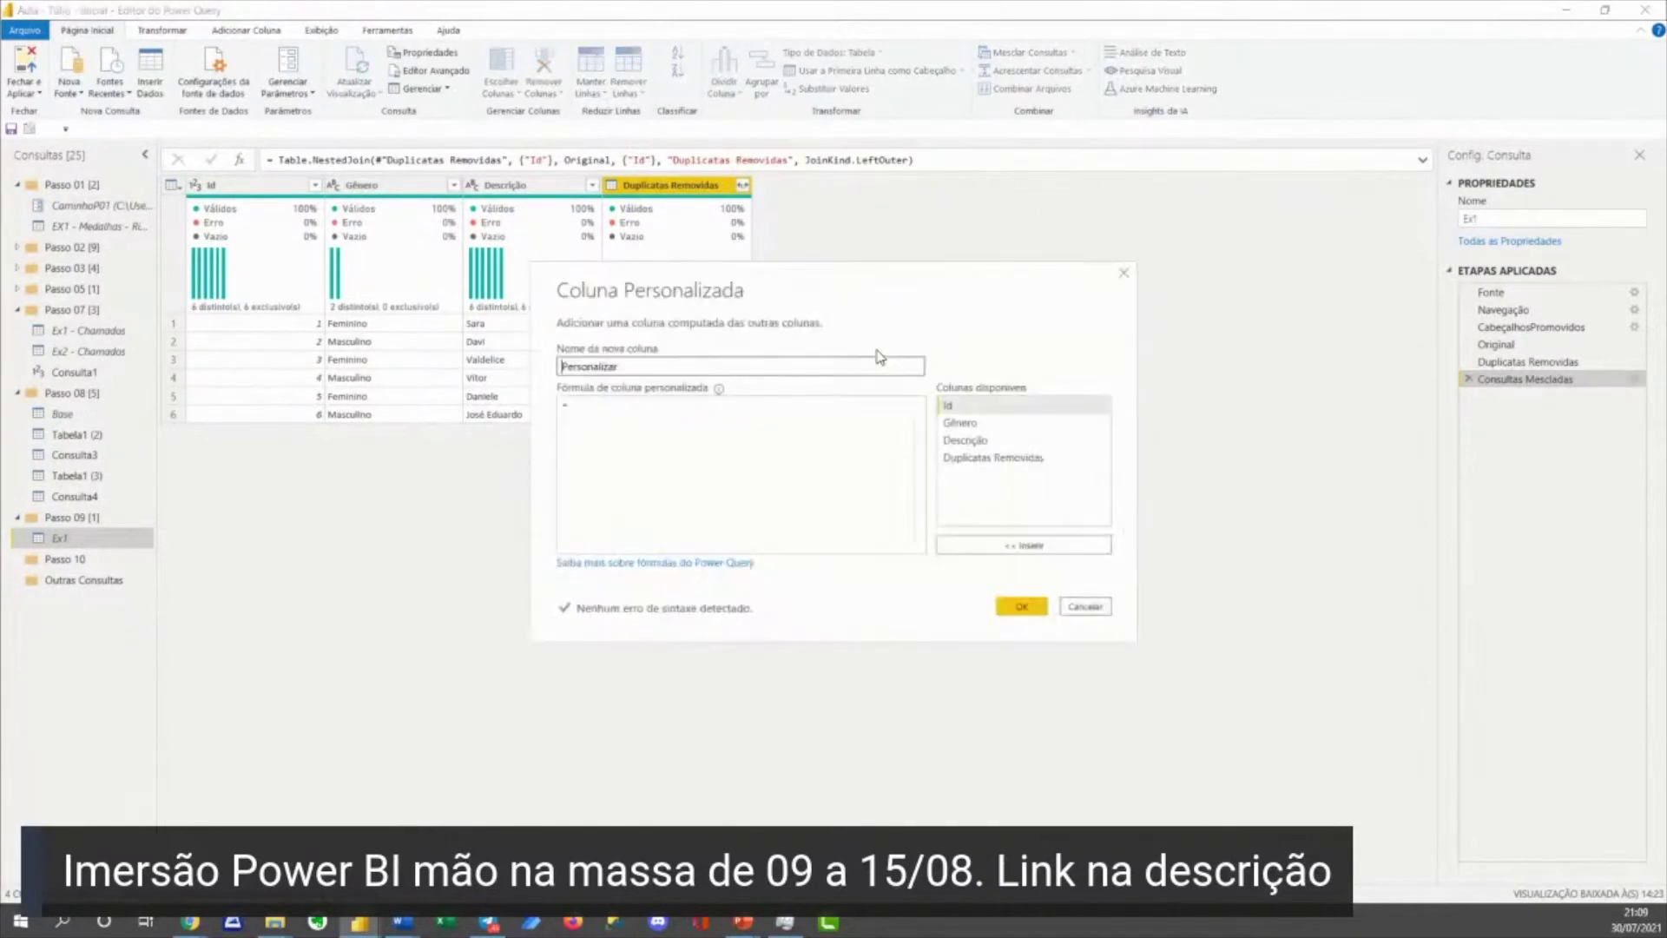
pyautogui.moveTo(849, 298); pyautogui.dragTo(1133, 224)
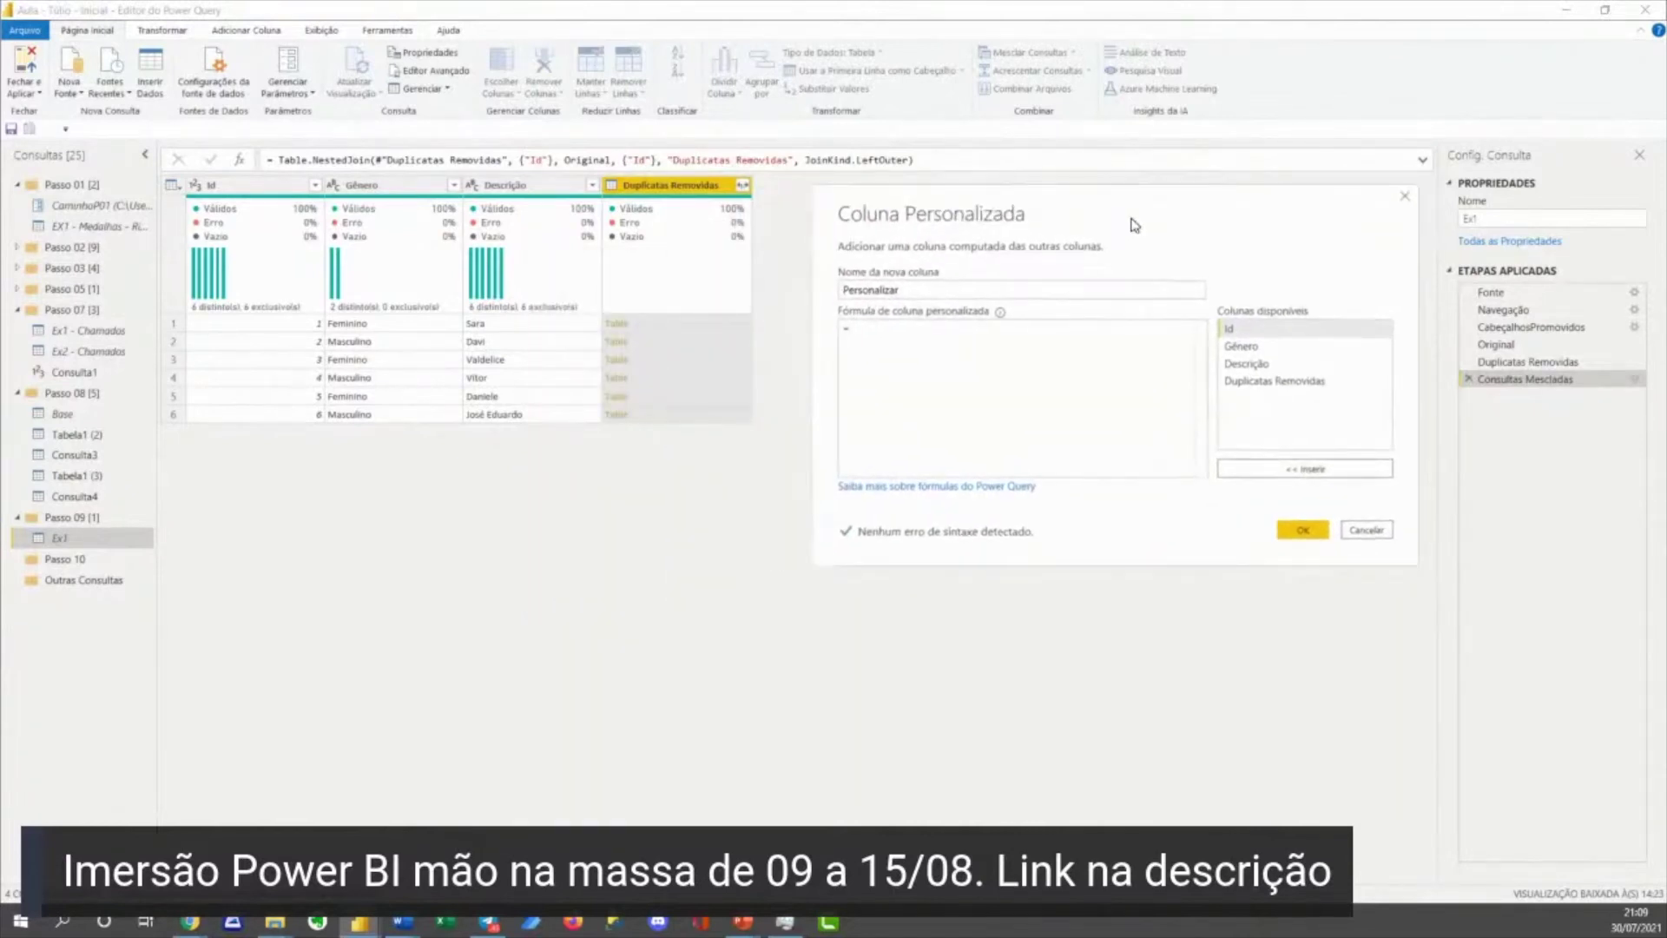
pyautogui.click(998, 398)
pyautogui.write('Table.Selec')
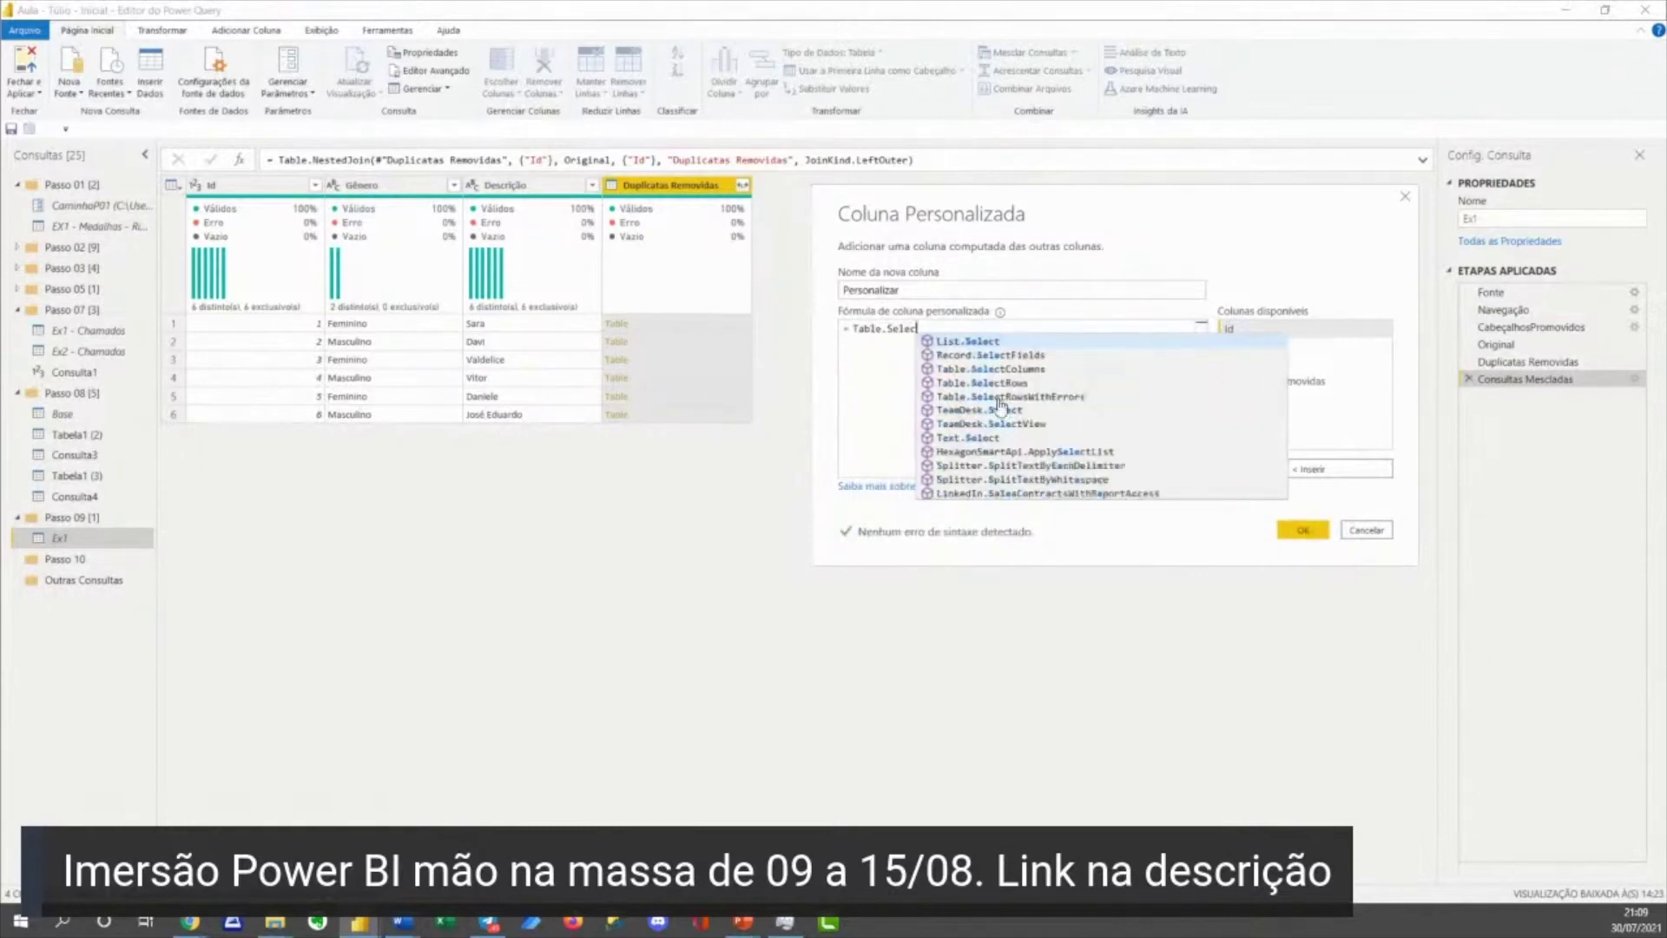
pyautogui.click(999, 369)
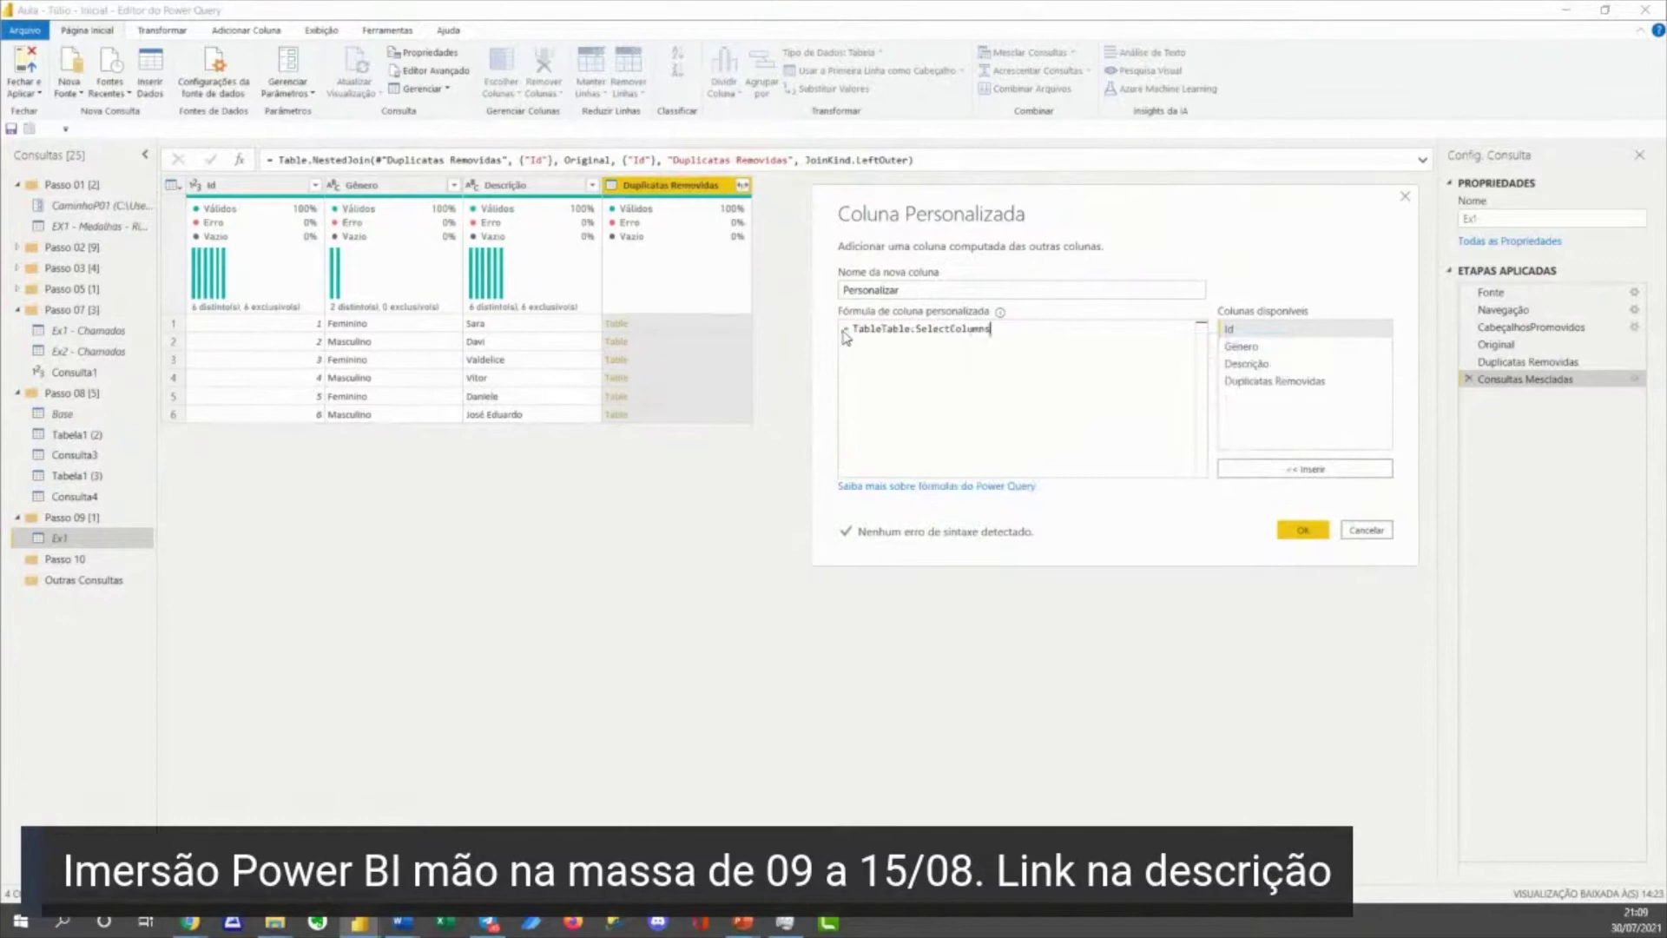
pyautogui.moveTo(853, 328); pyautogui.dragTo(883, 327)
pyautogui.press('BackSpace')
pyautogui.click(1120, 351)
pyautogui.write('(')
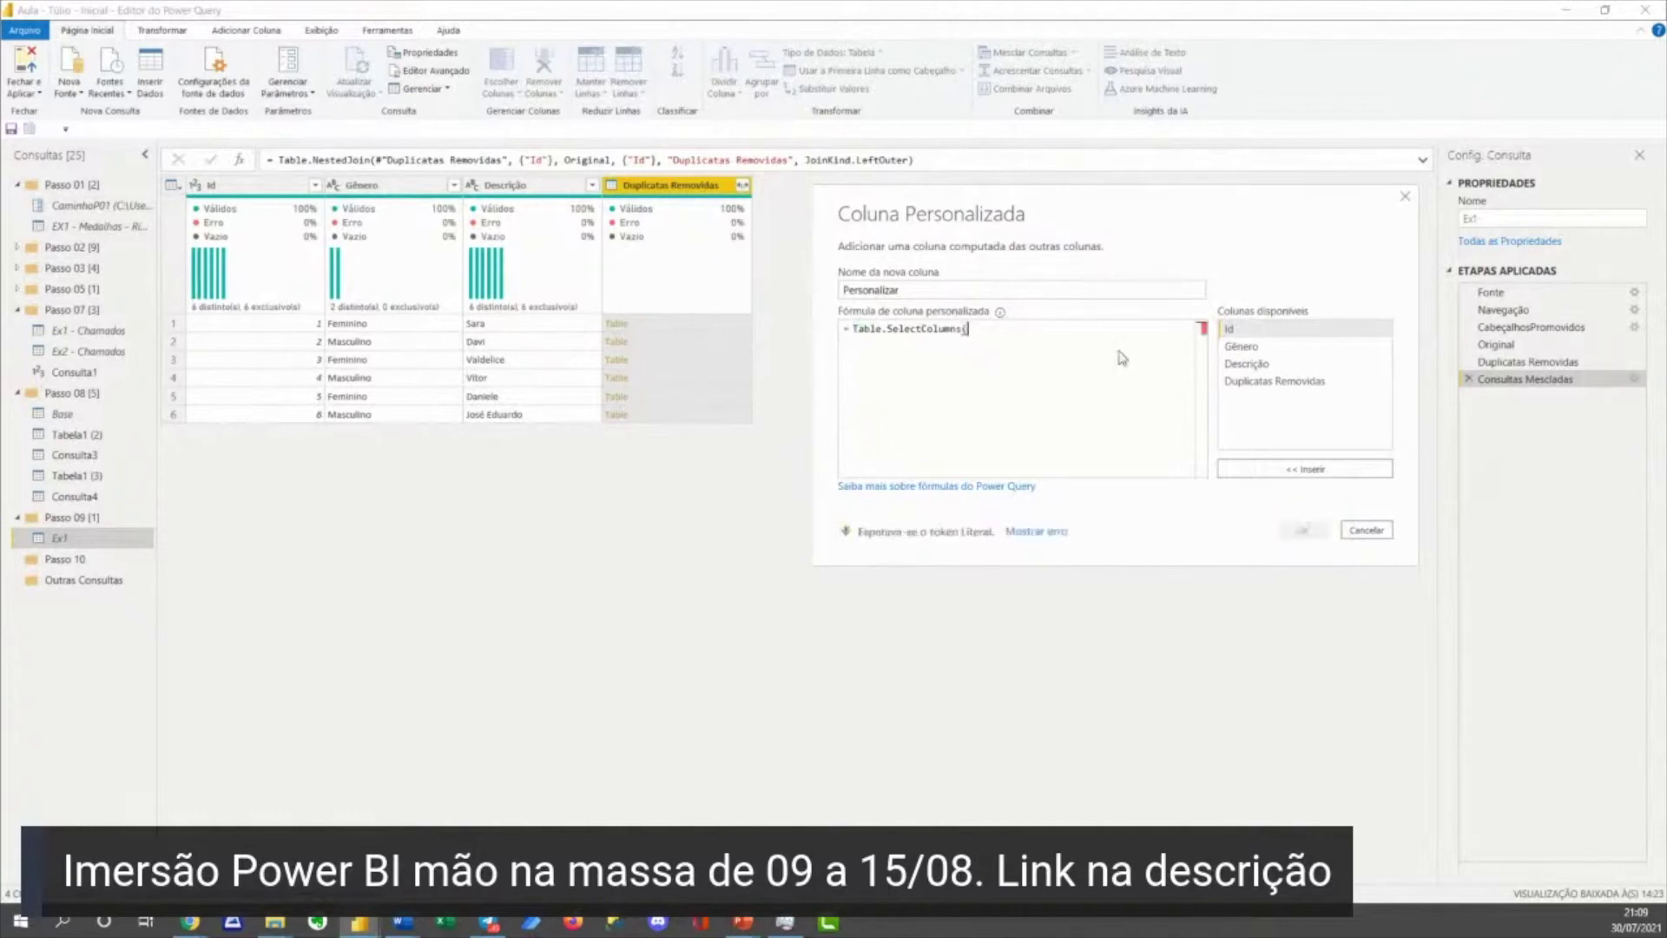
# Complete the Table.SelectColumns arguments with [Duplicatas Removidas] and "Descrição", add the column, and preview its first nested table.
pyautogui.click(1269, 387)
pyautogui.doubleClick(1269, 387)
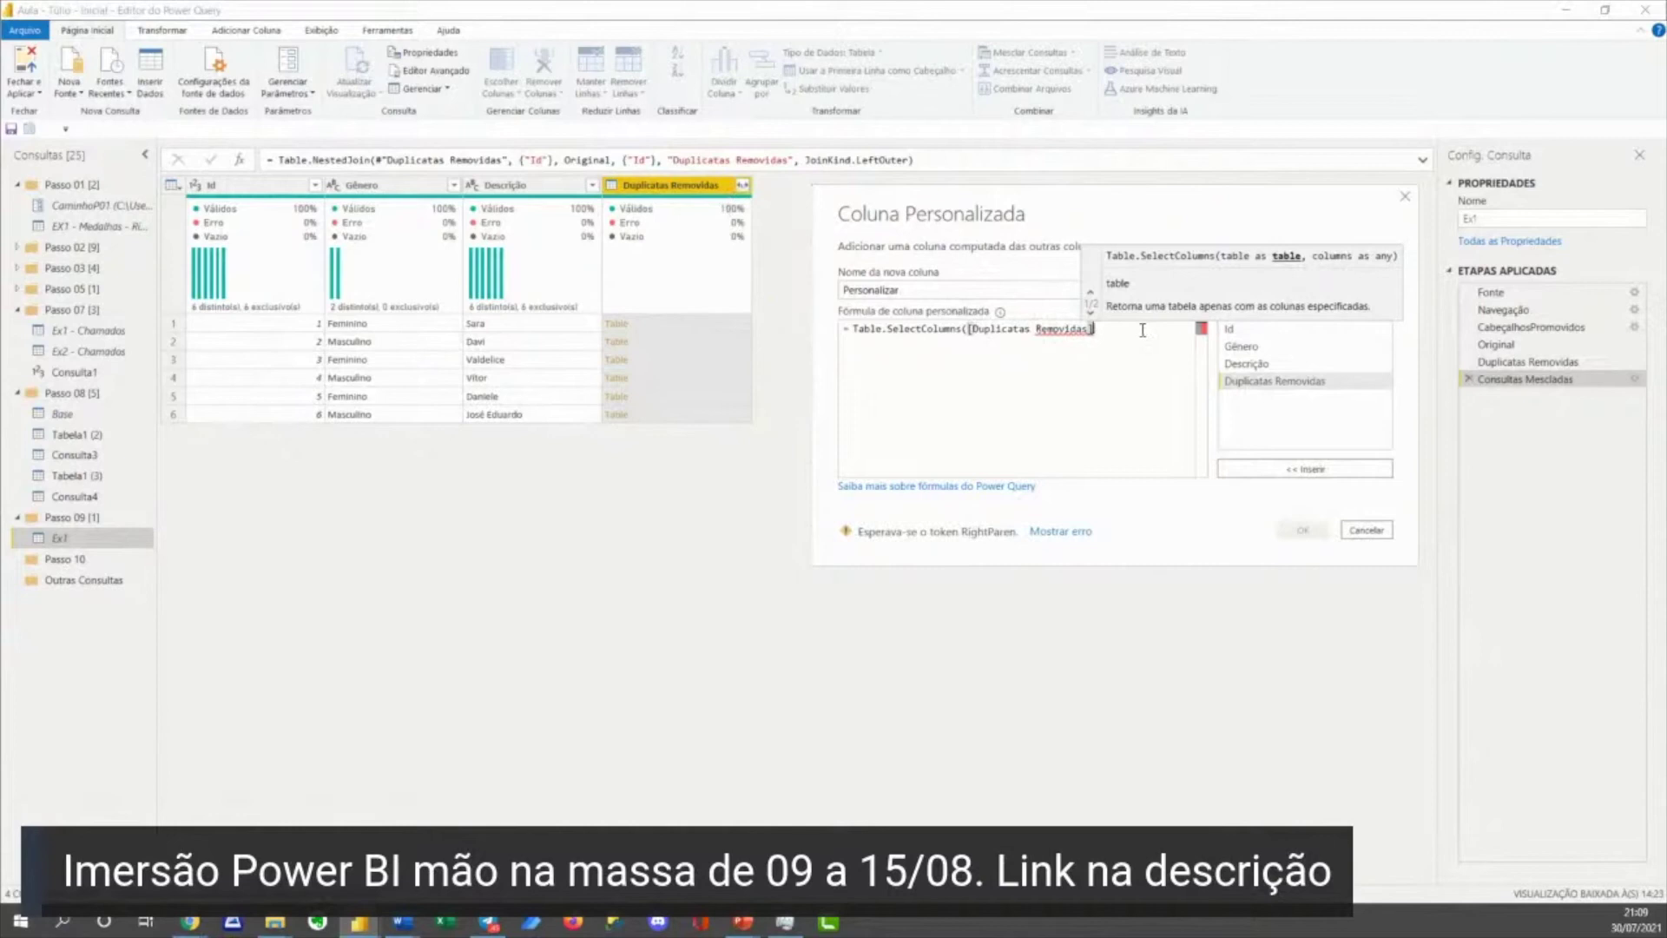
pyautogui.write(', "')
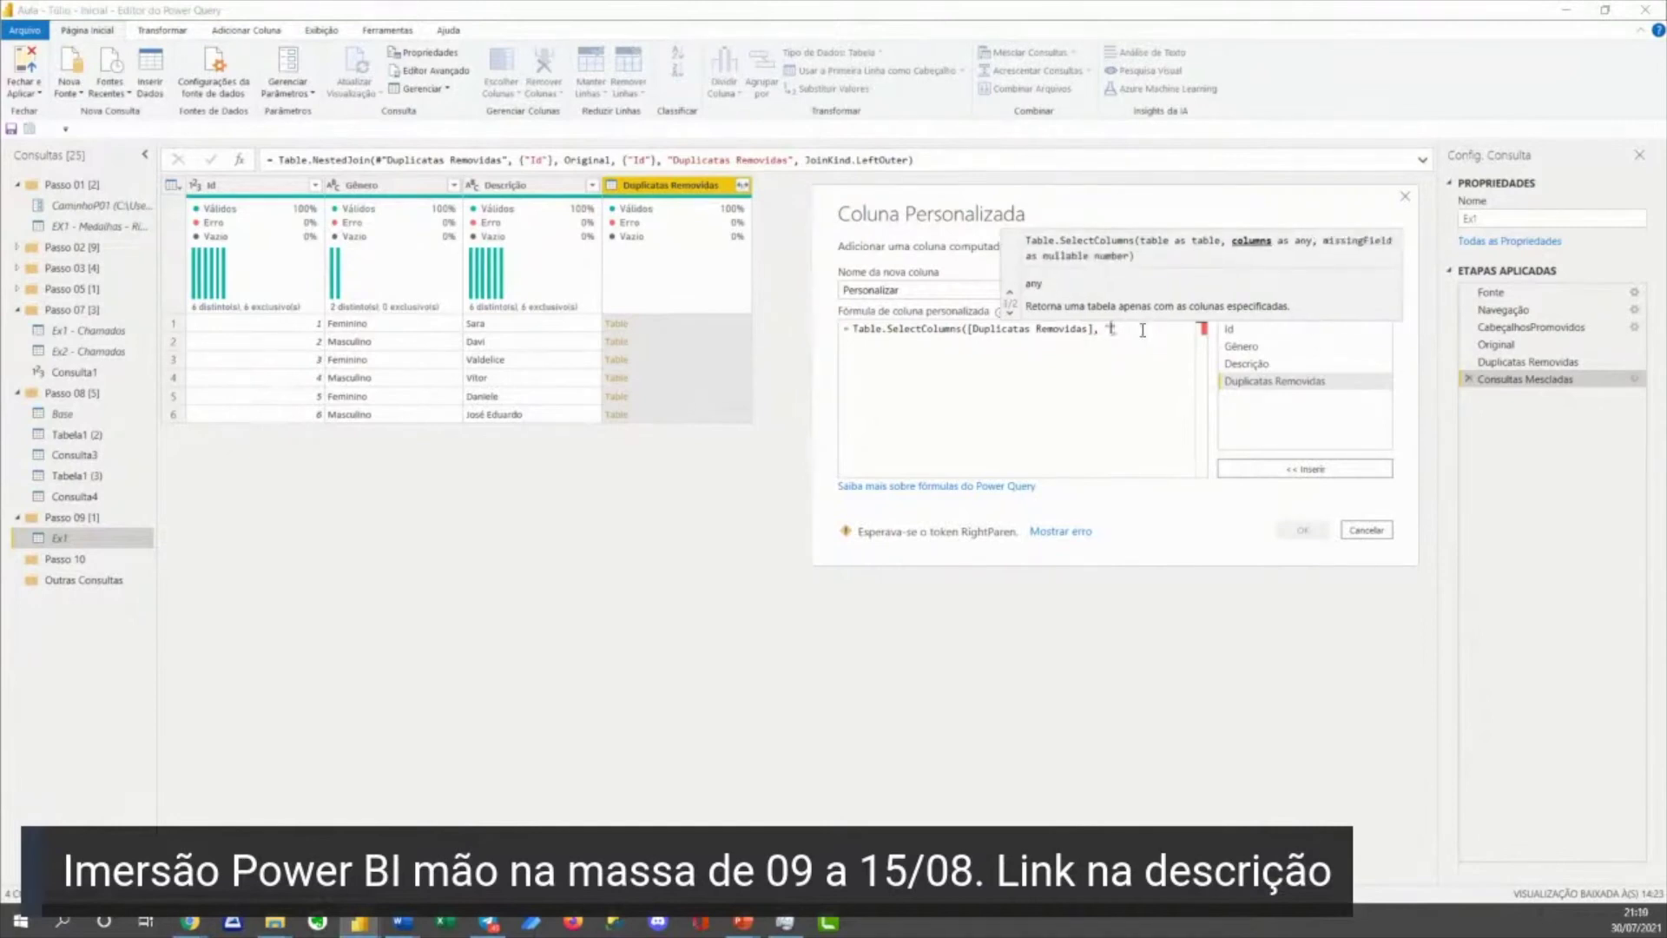
pyautogui.write('Descrição")')
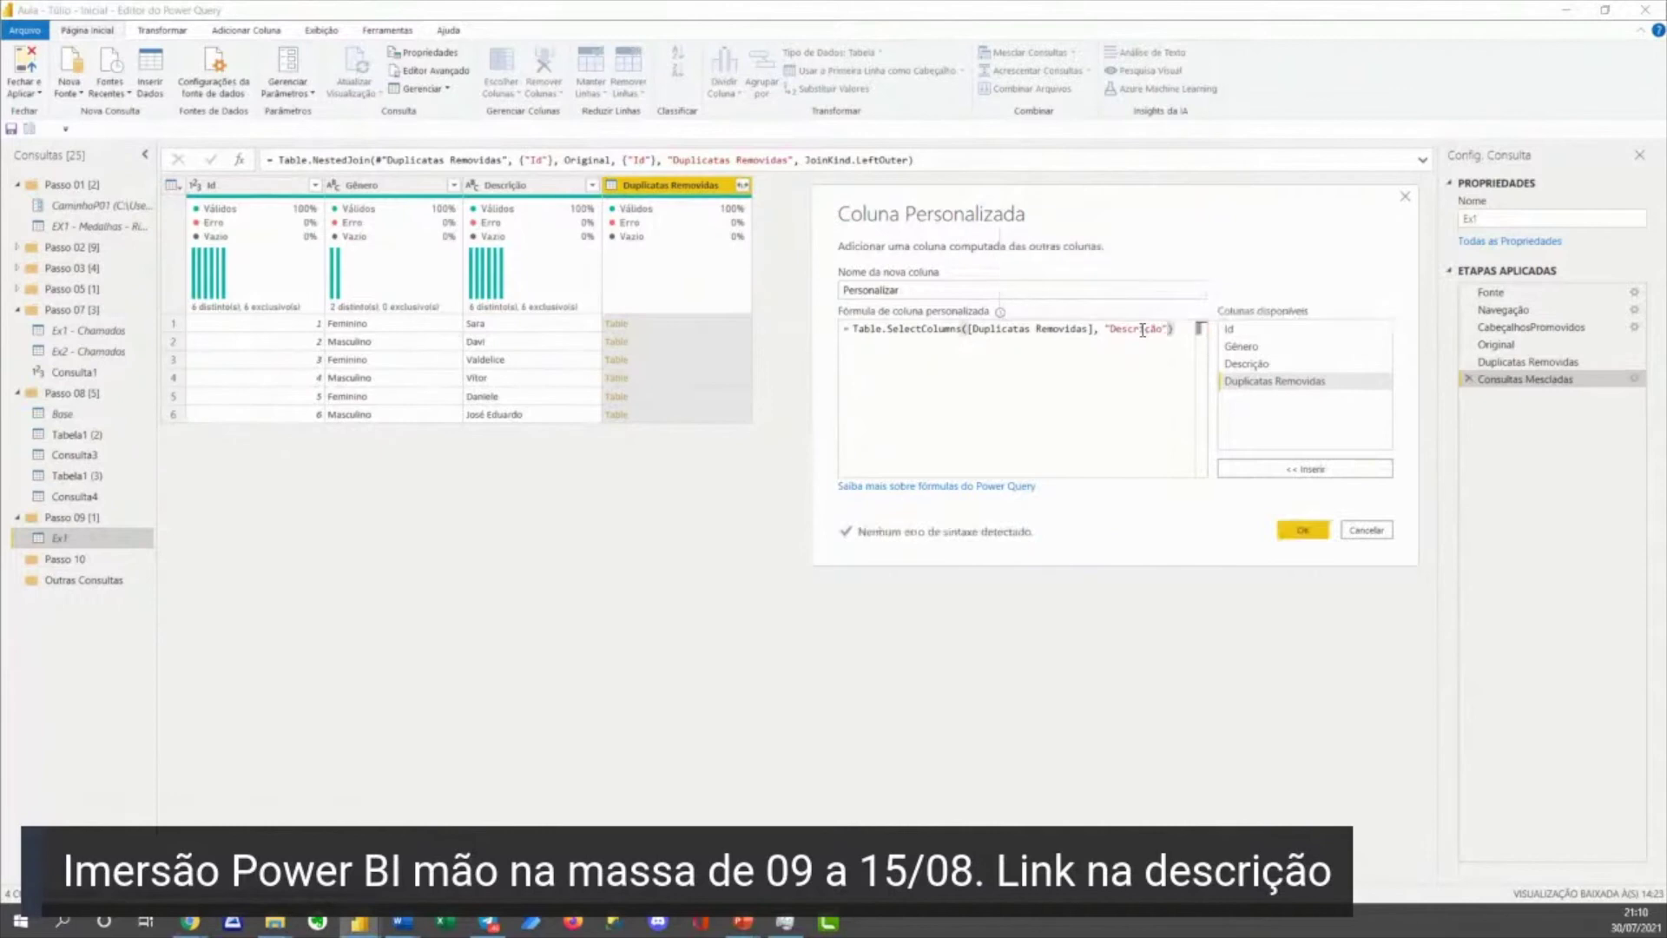
pyautogui.click(1303, 530)
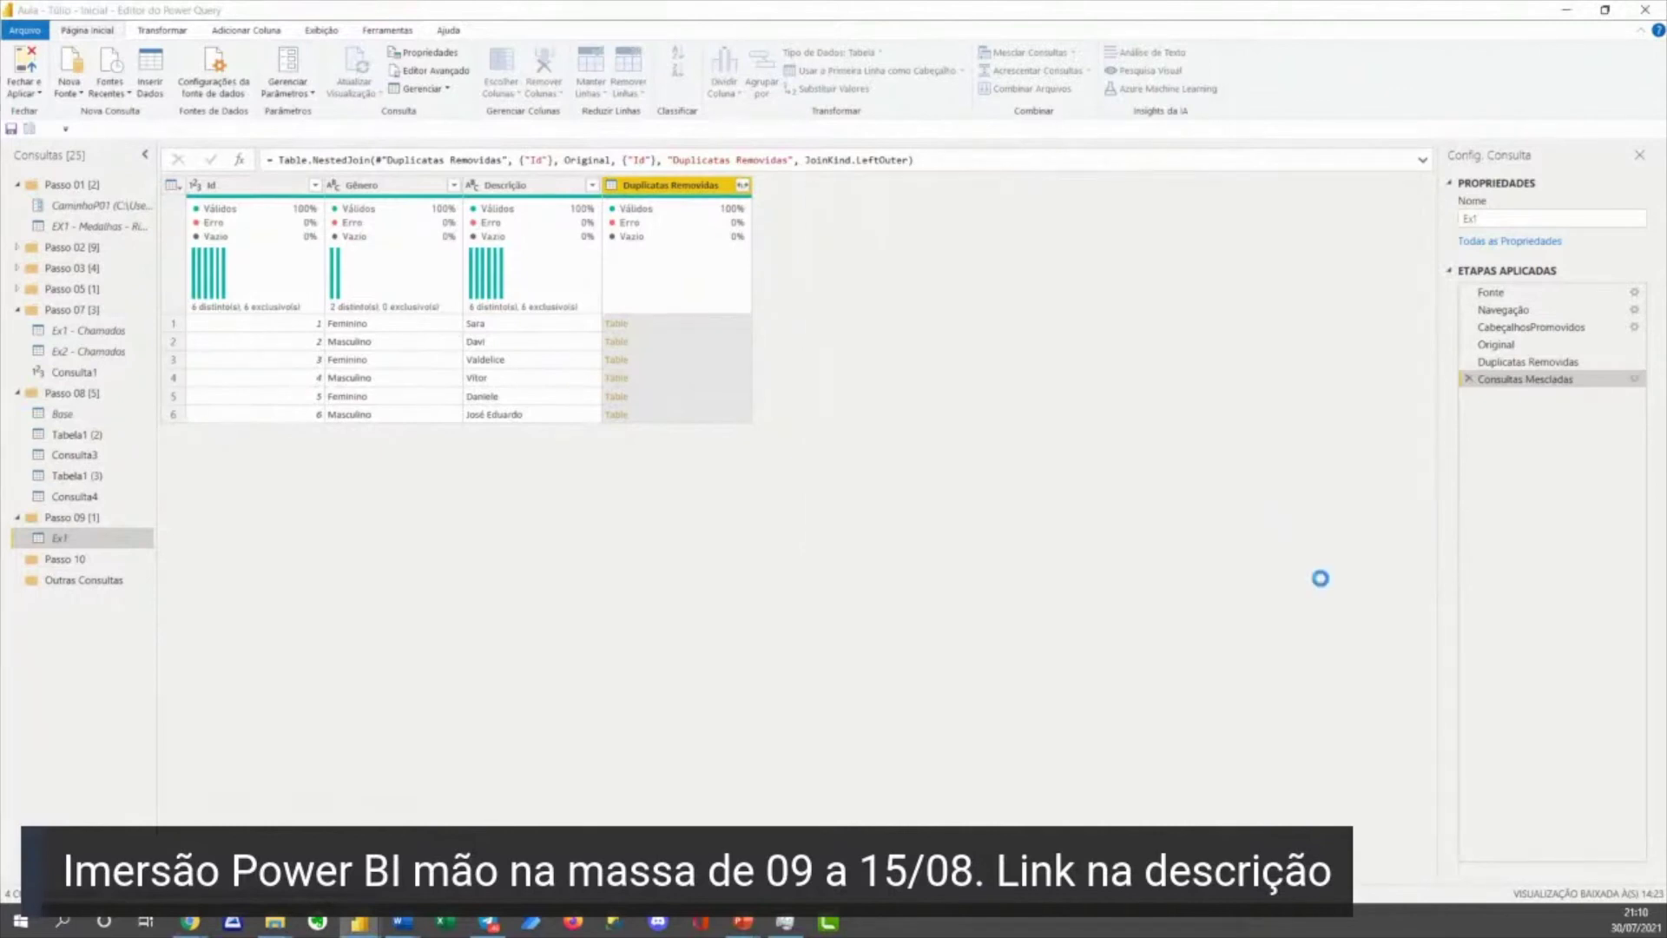
pyautogui.click(839, 328)
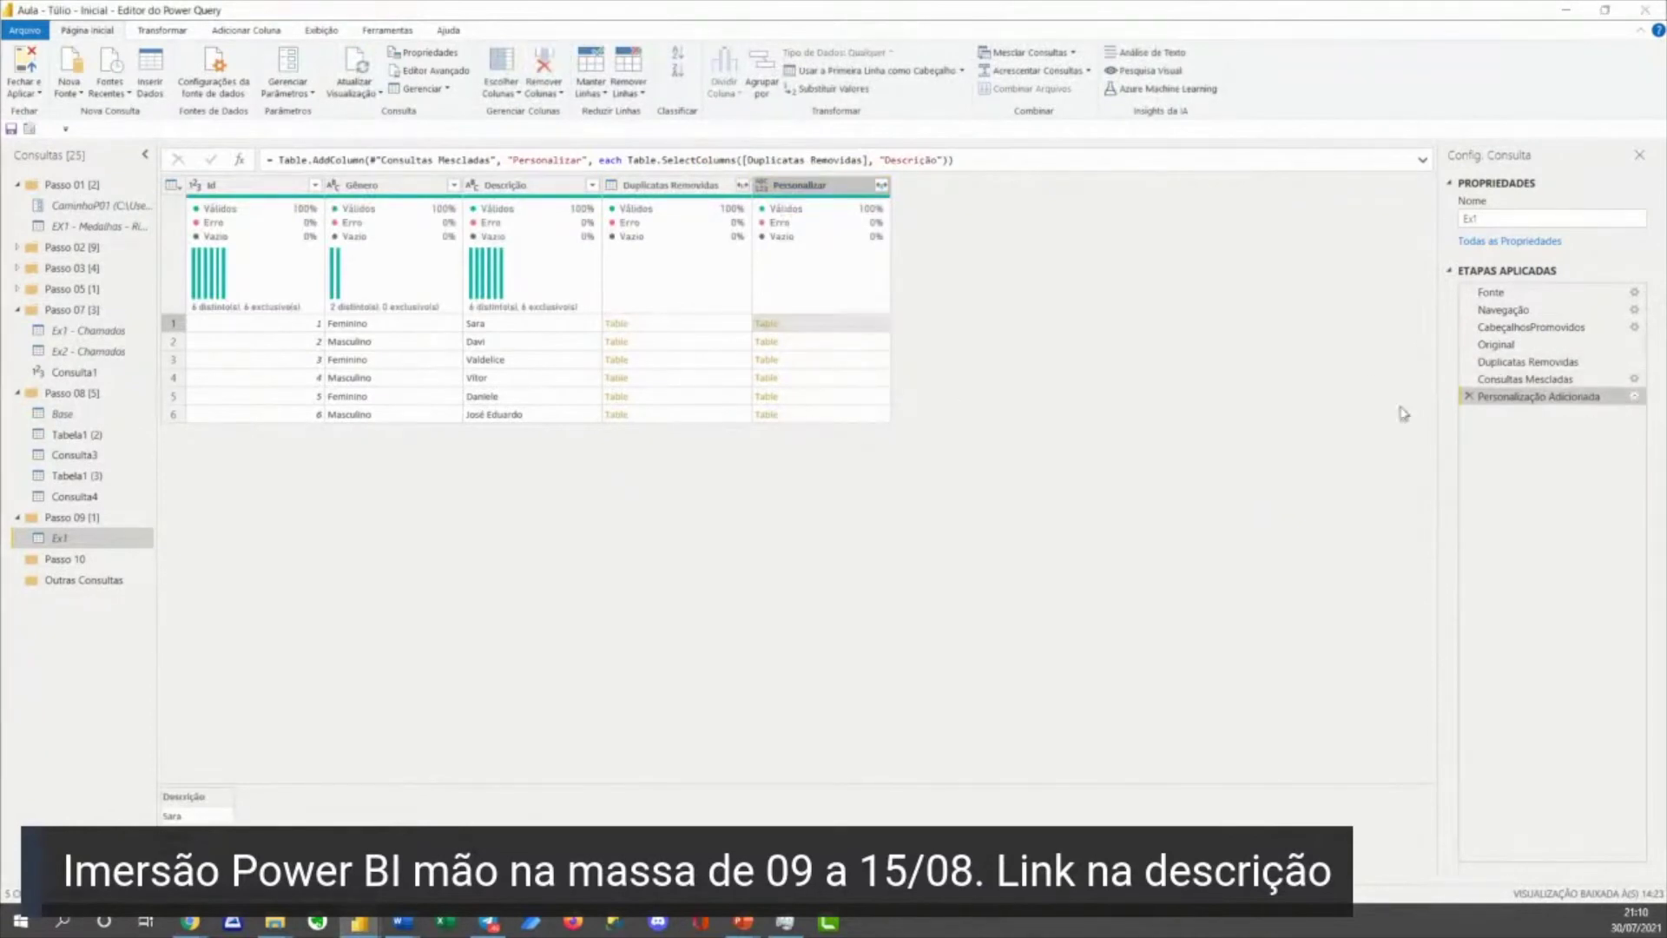
# Append [Descrição] to the Personalizar column's formula so it returns lists, and preview the first row's list.
pyautogui.click(908, 408)
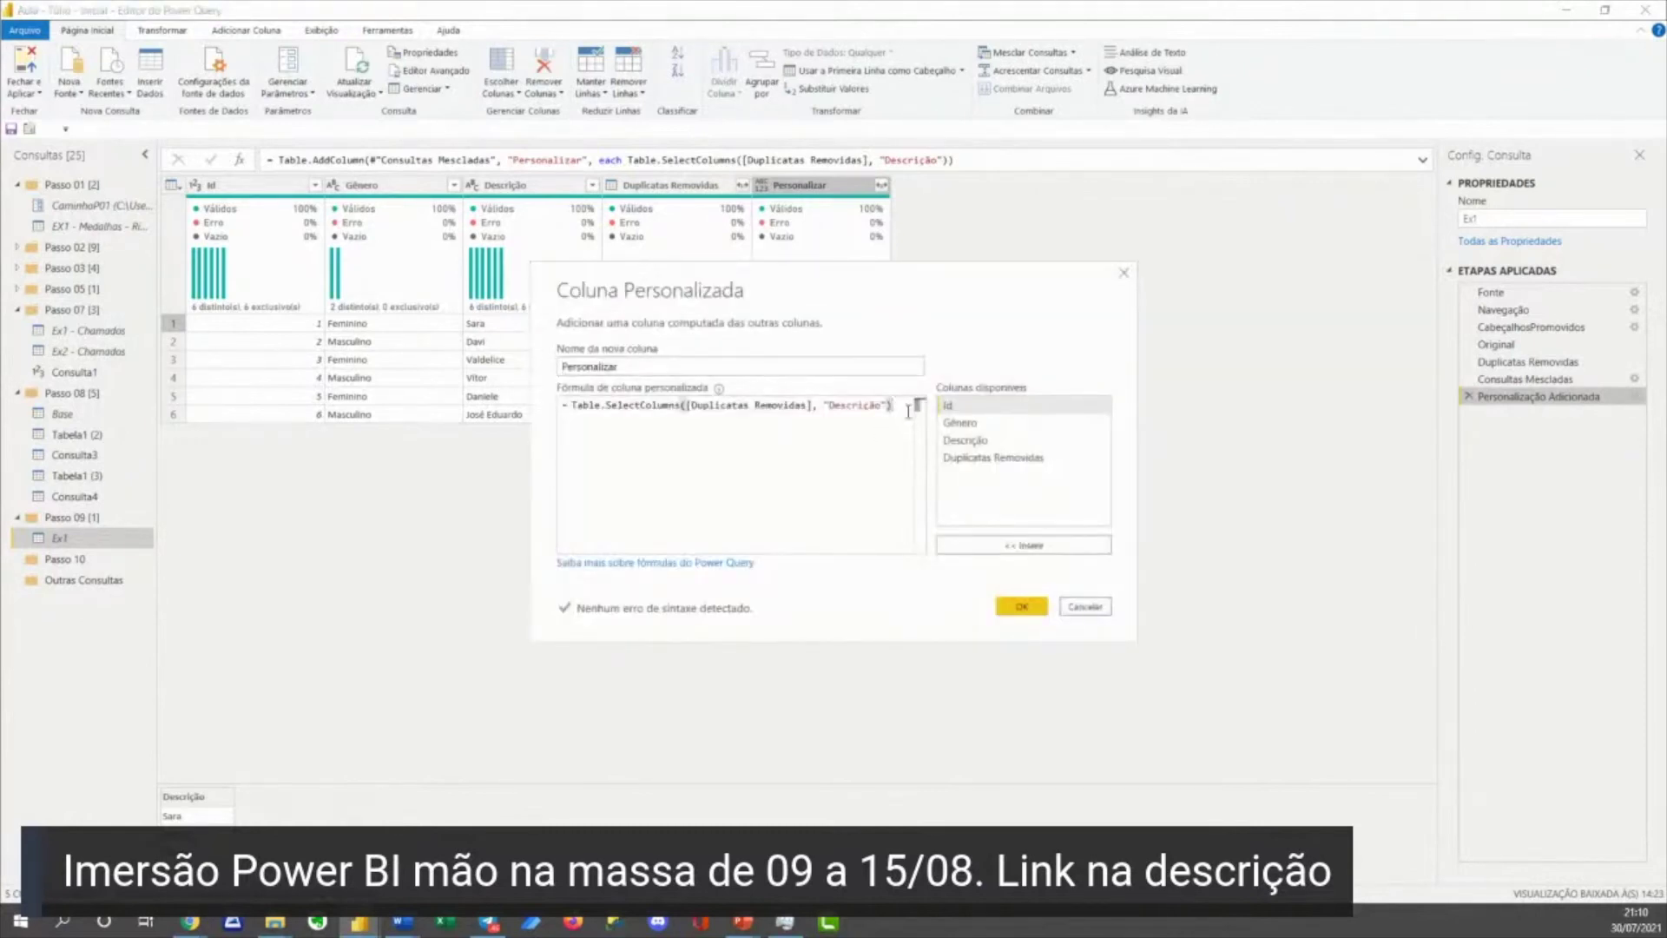
pyautogui.write('[')
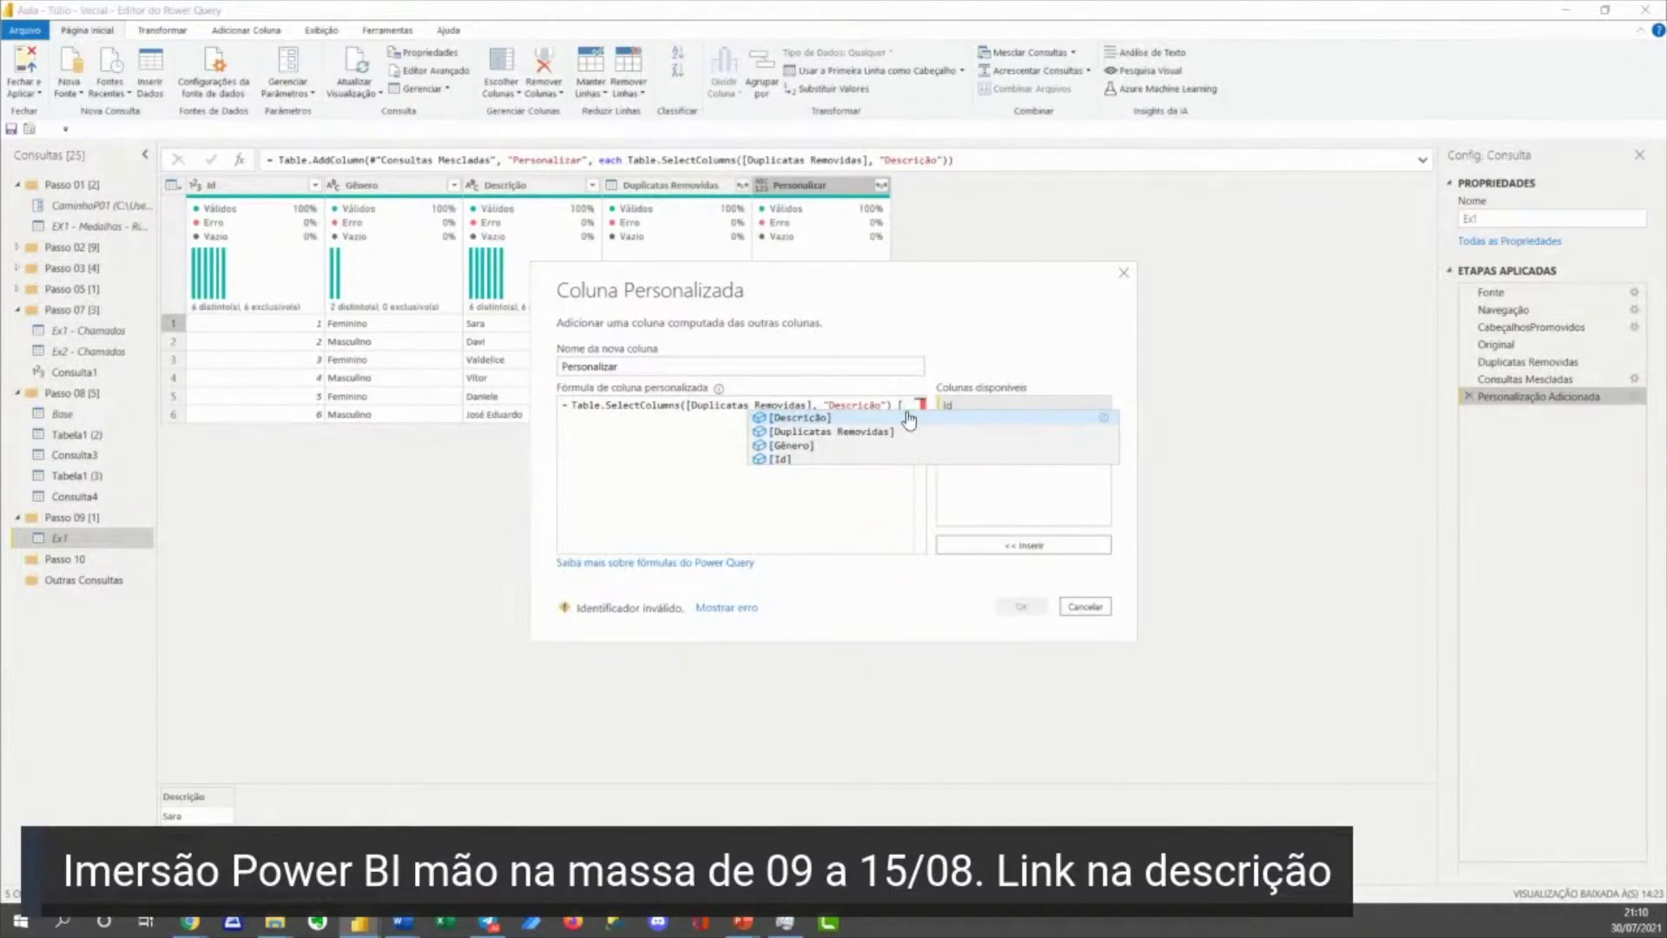
pyautogui.click(909, 421)
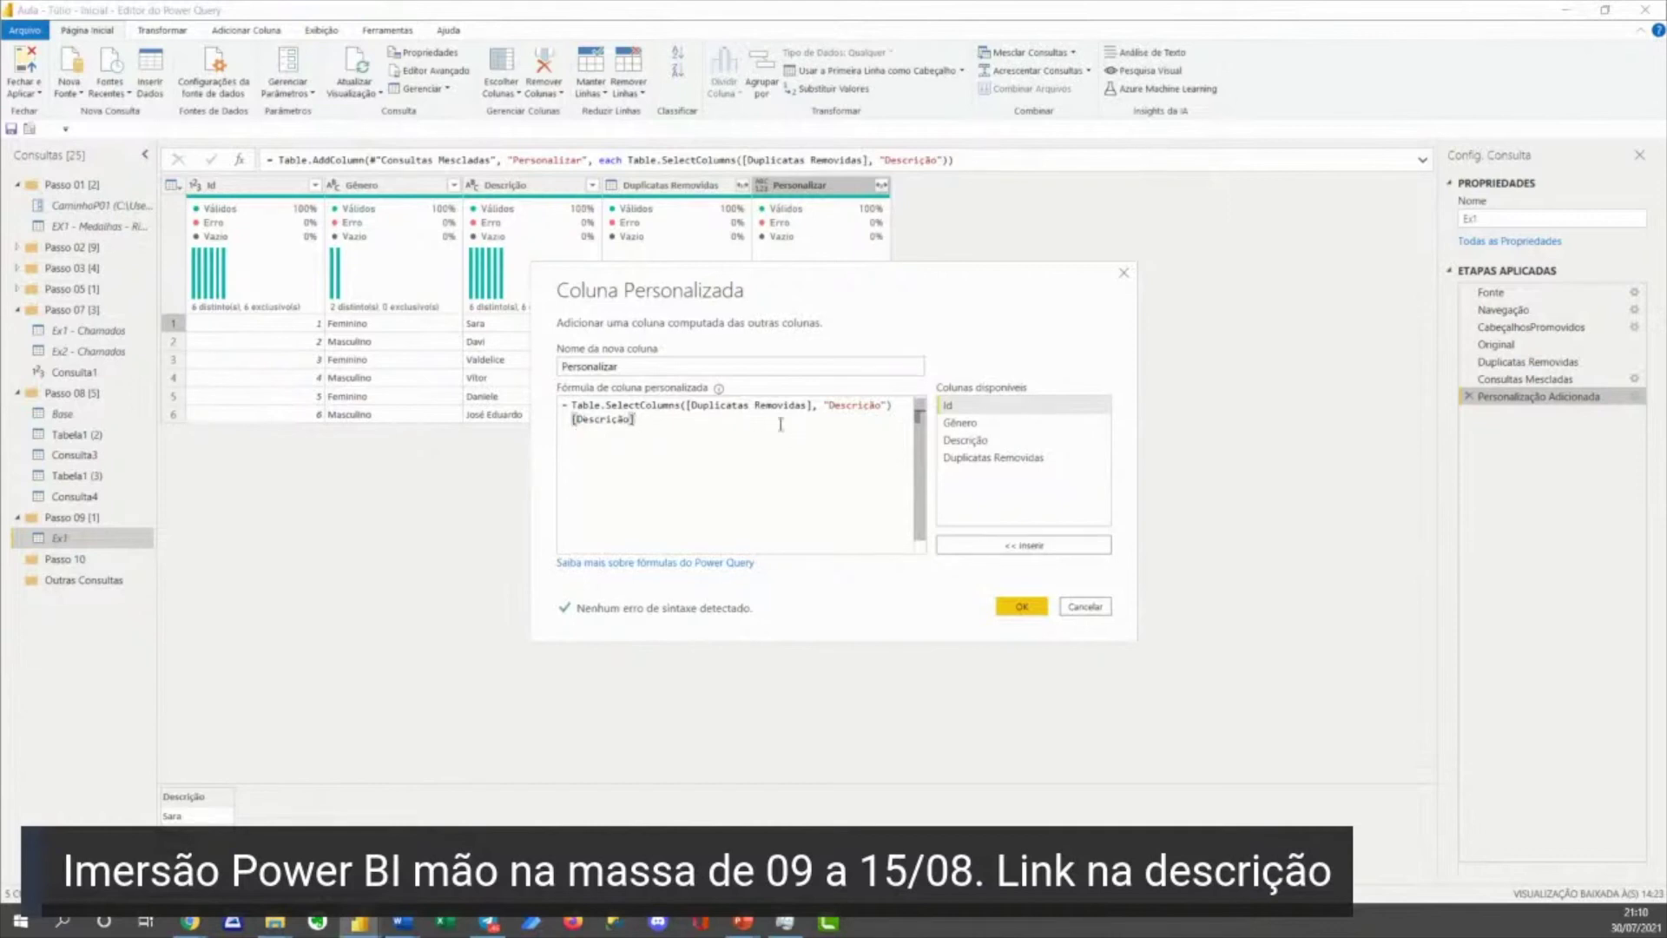
pyautogui.click(573, 404)
pyautogui.click(1021, 606)
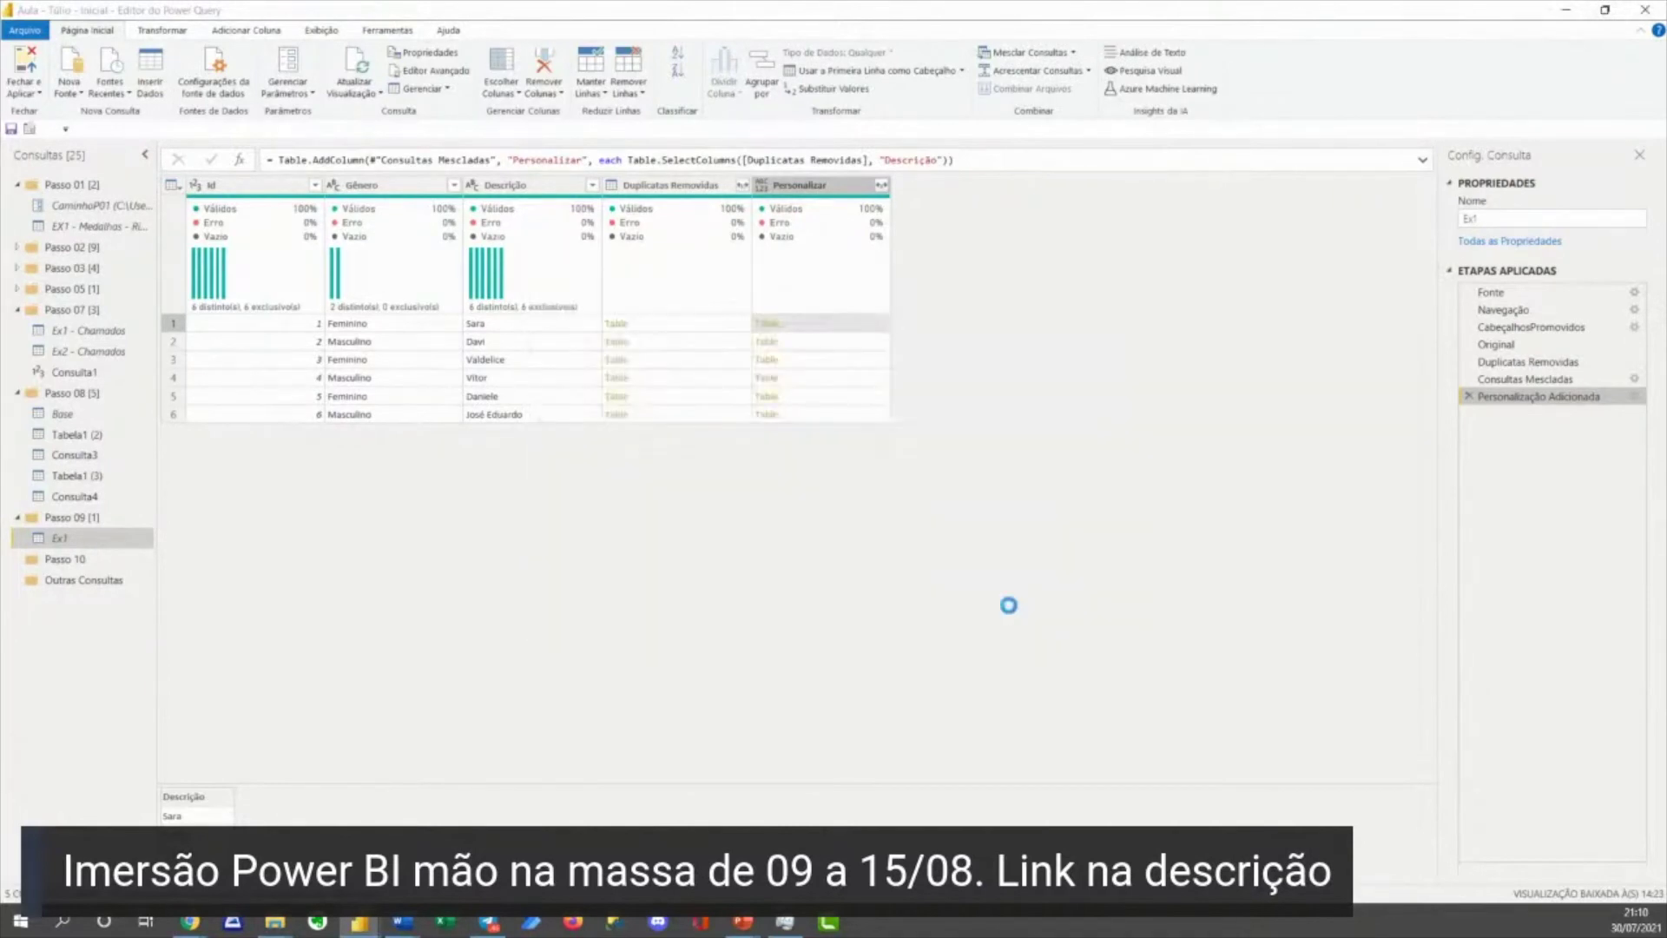
pyautogui.click(816, 330)
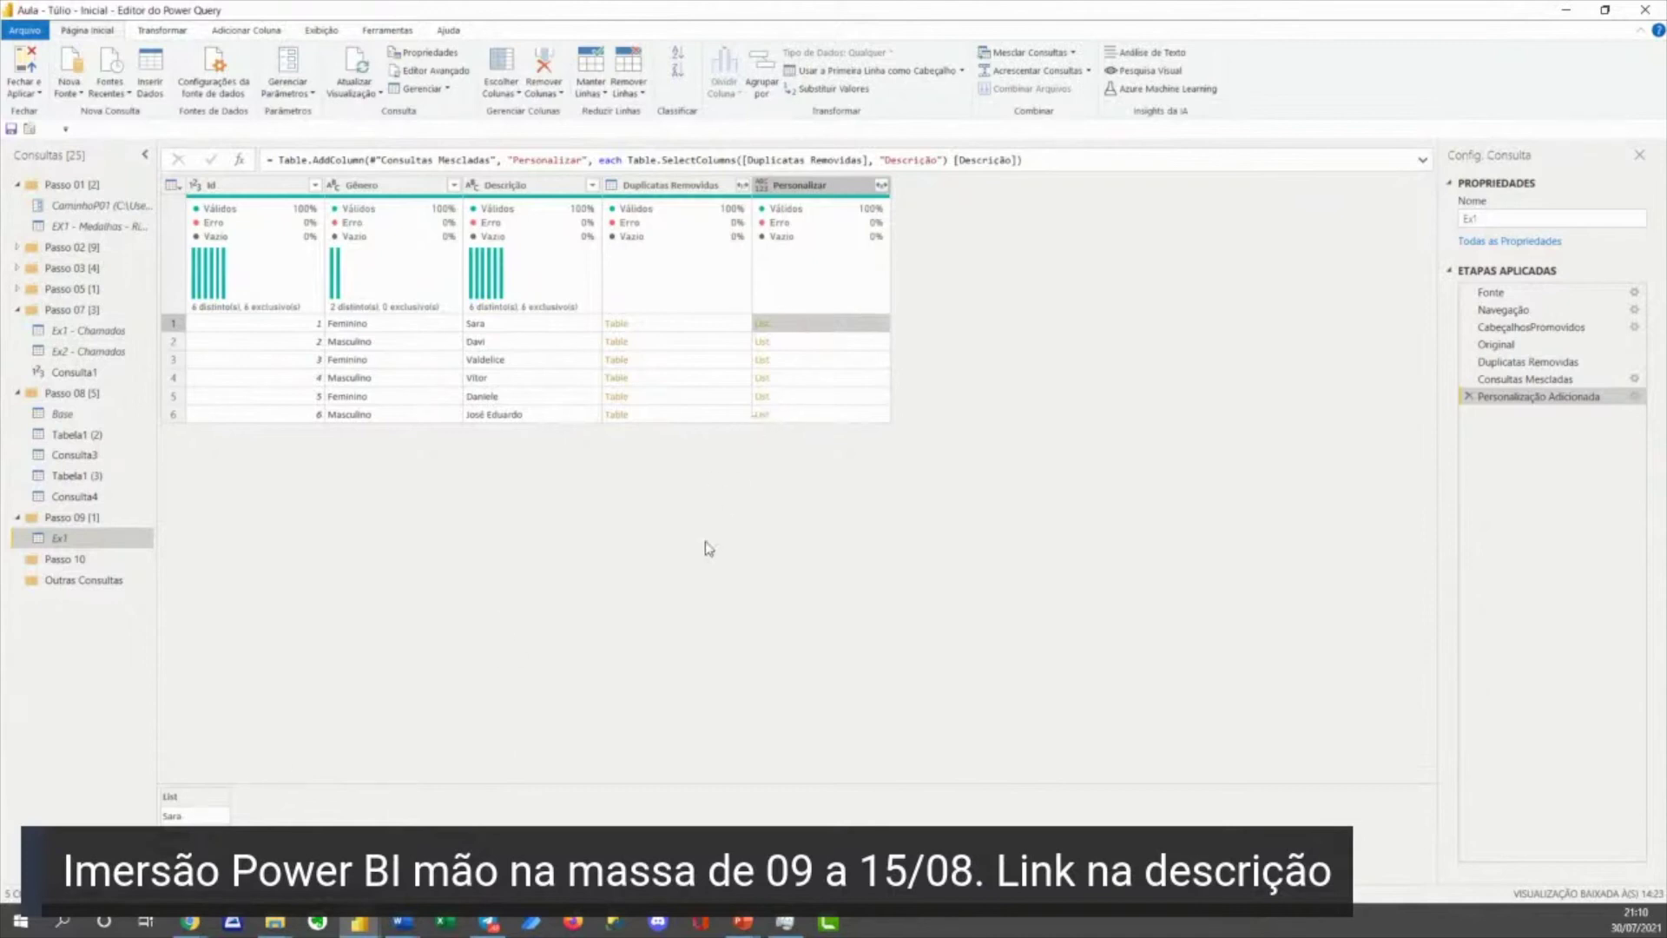
# Extract the list values of the Personalizar column as text with the delimiter set to Nenhum.
pyautogui.click(882, 186)
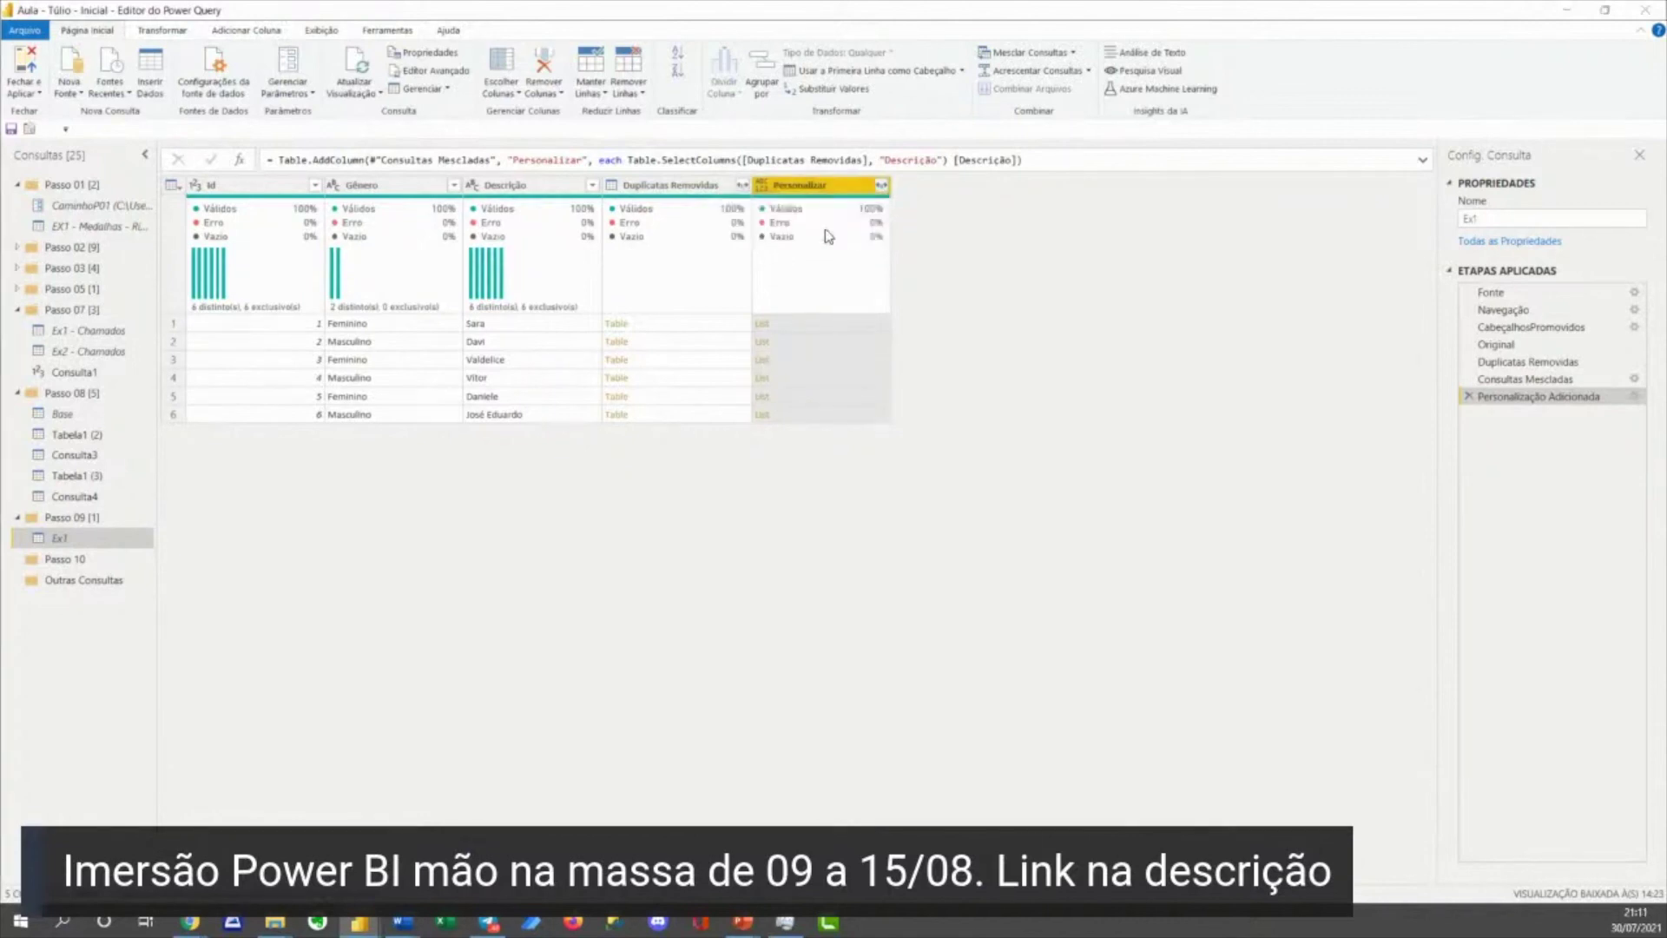
pyautogui.click(826, 228)
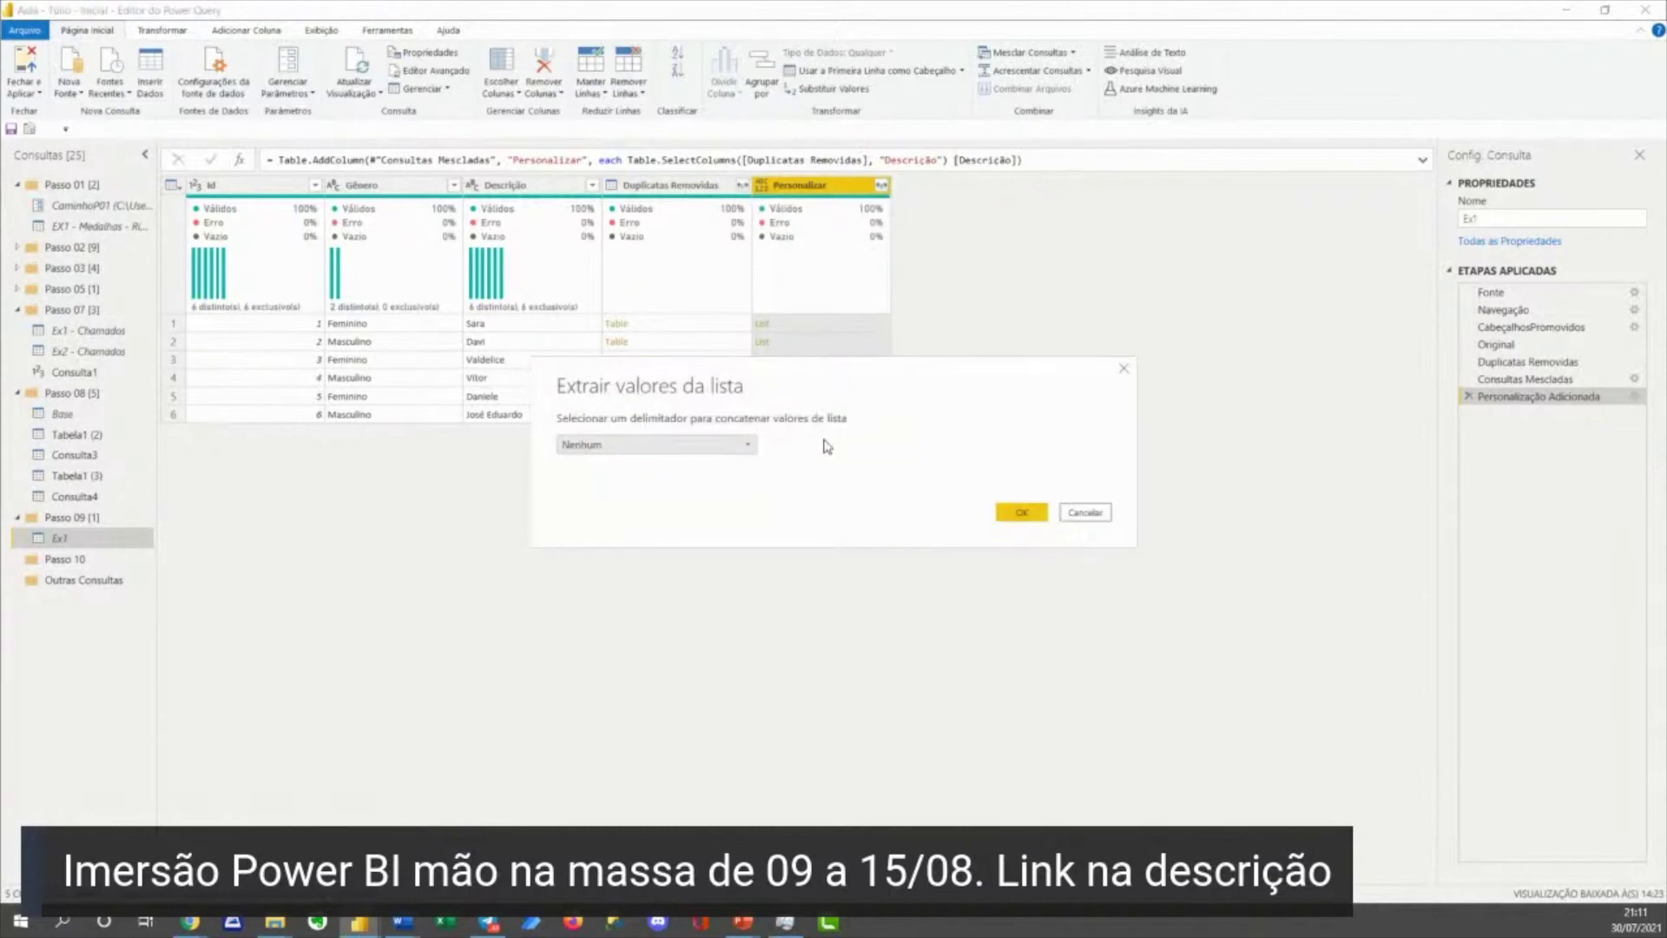
pyautogui.click(1008, 512)
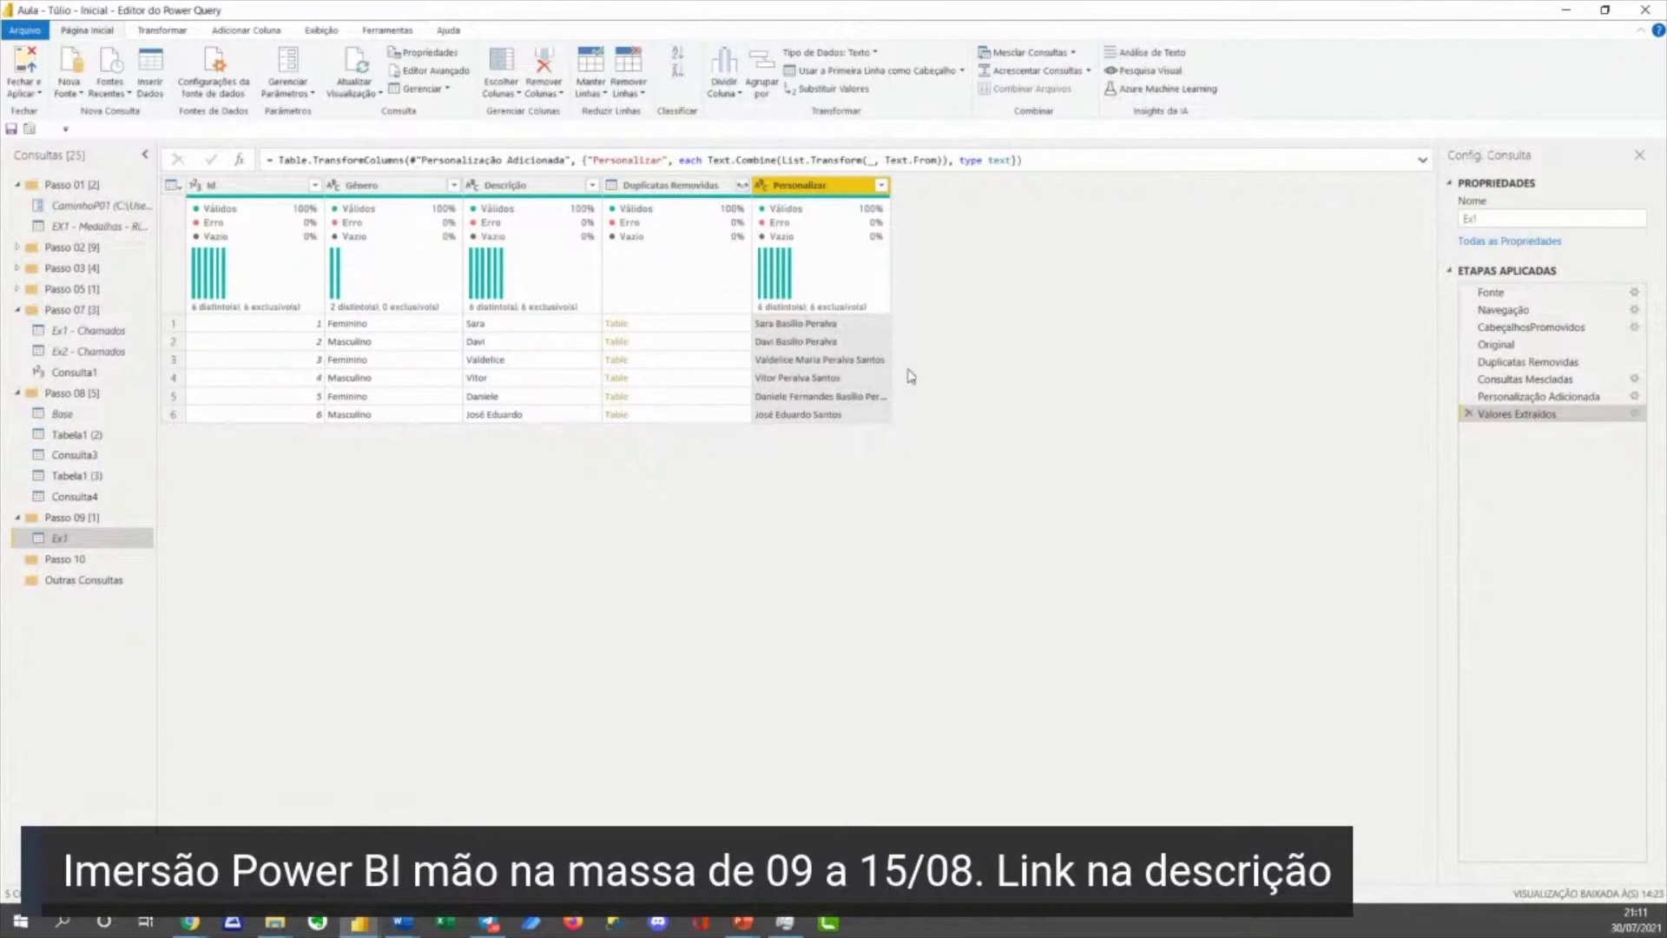
# Remove the Descrição and Duplicatas Removidas columns from the Ex1 query.
pyautogui.click(544, 189)
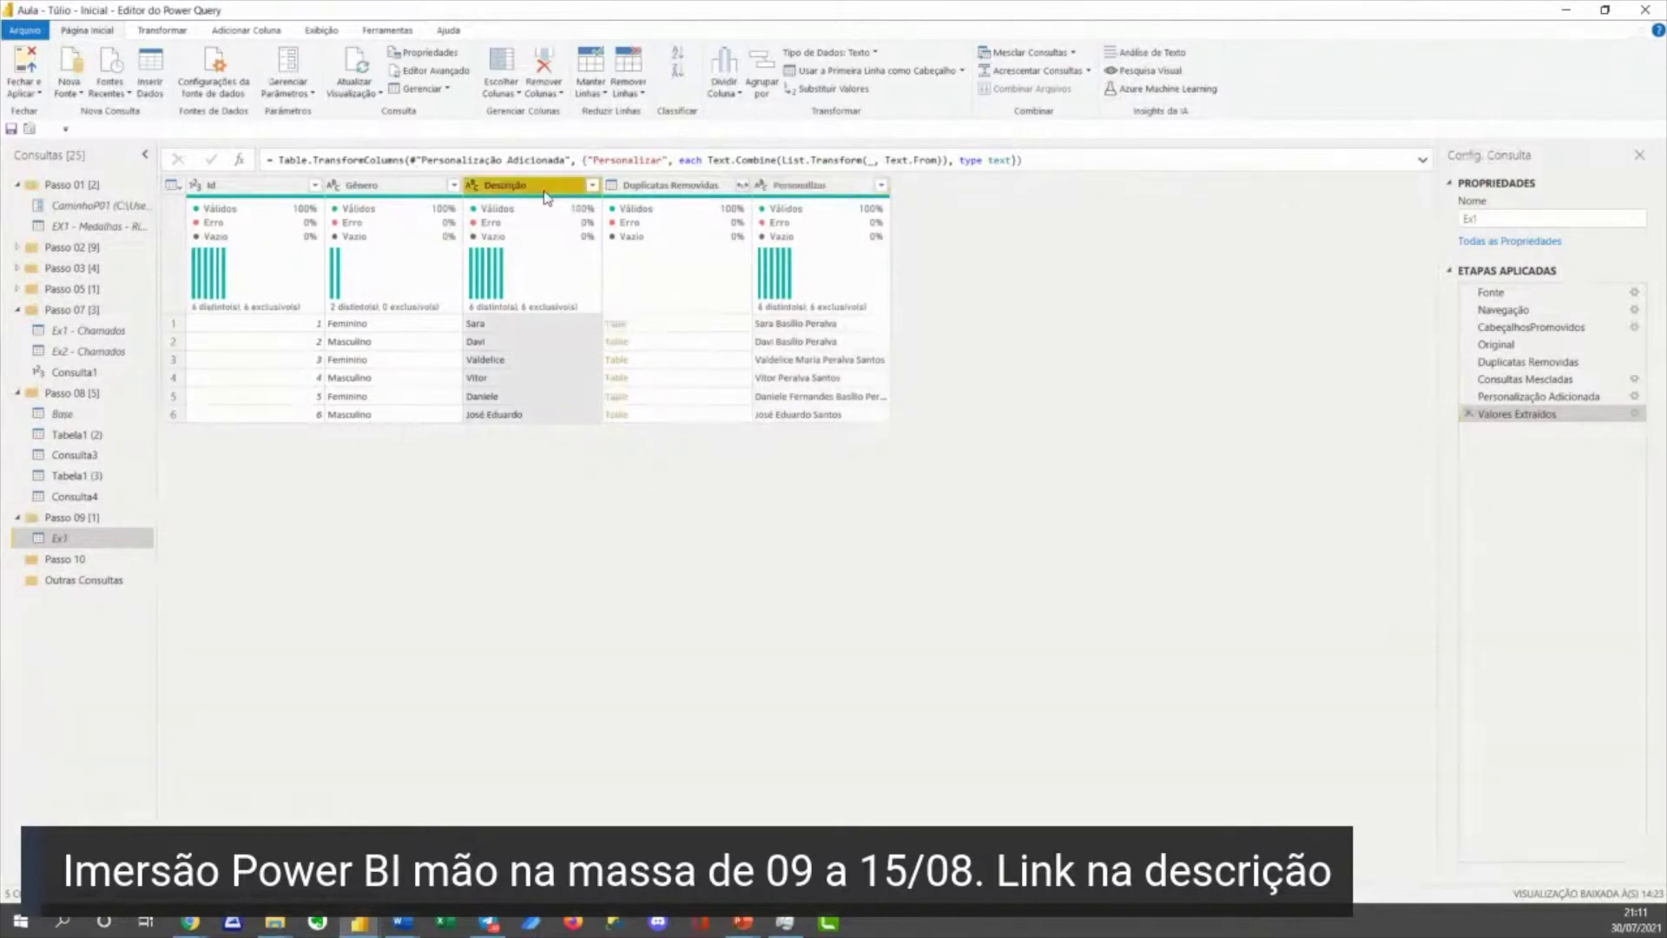
pyautogui.keyDown('ctrl'); pyautogui.click(638, 189); pyautogui.keyUp('ctrl')
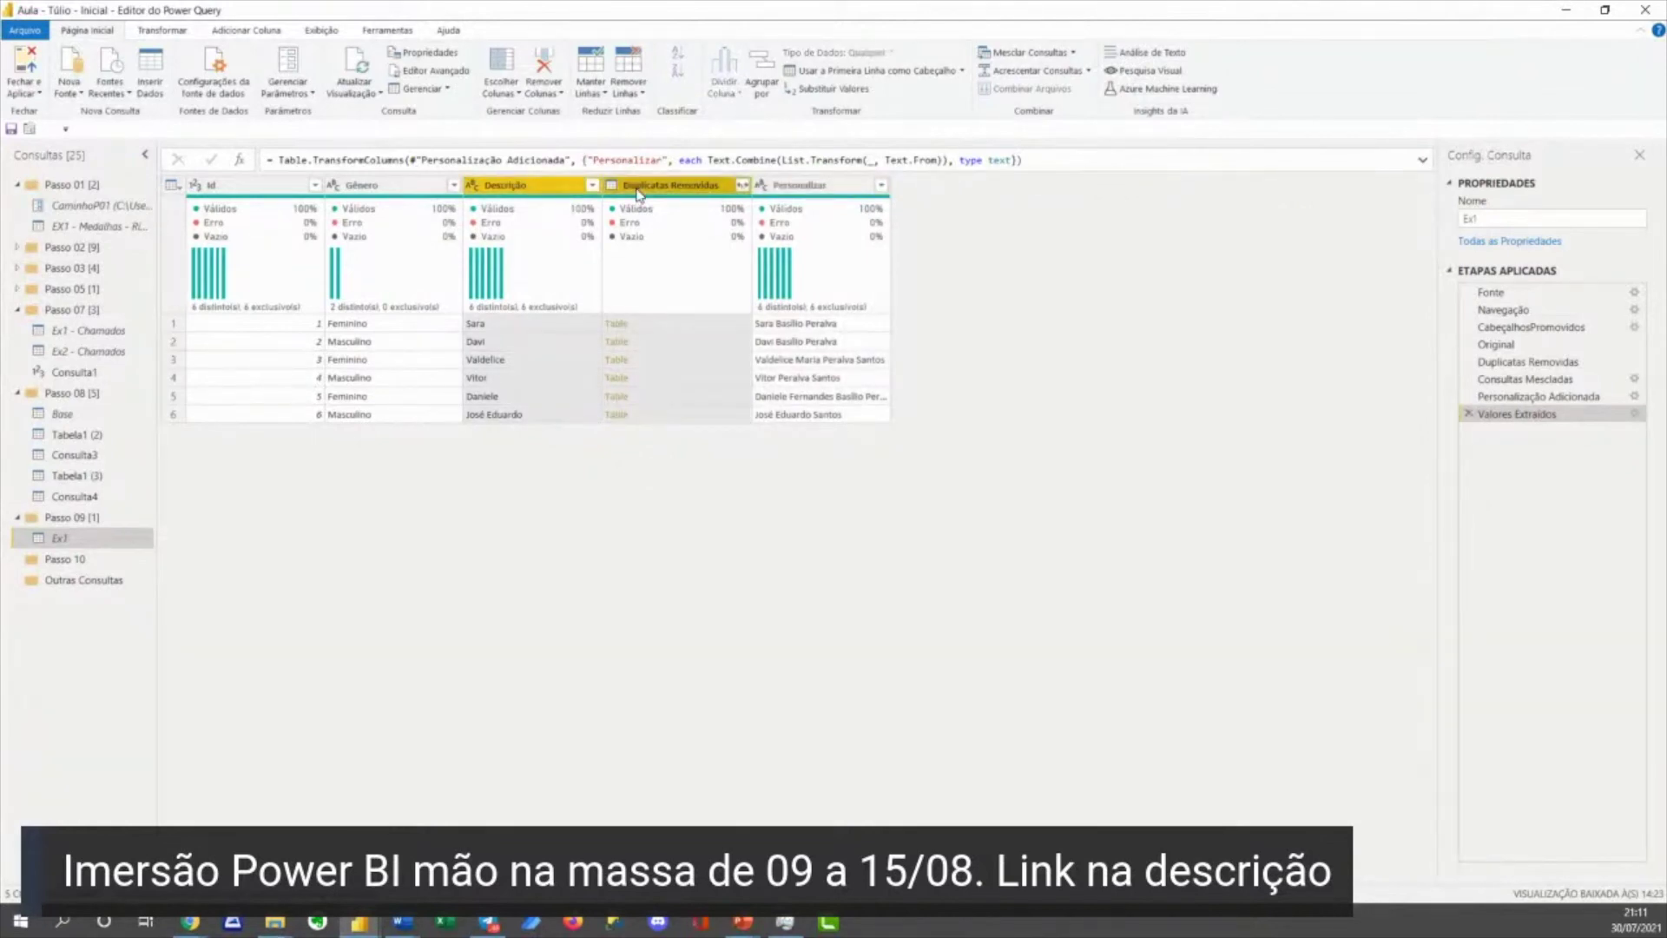
pyautogui.press('Delete')
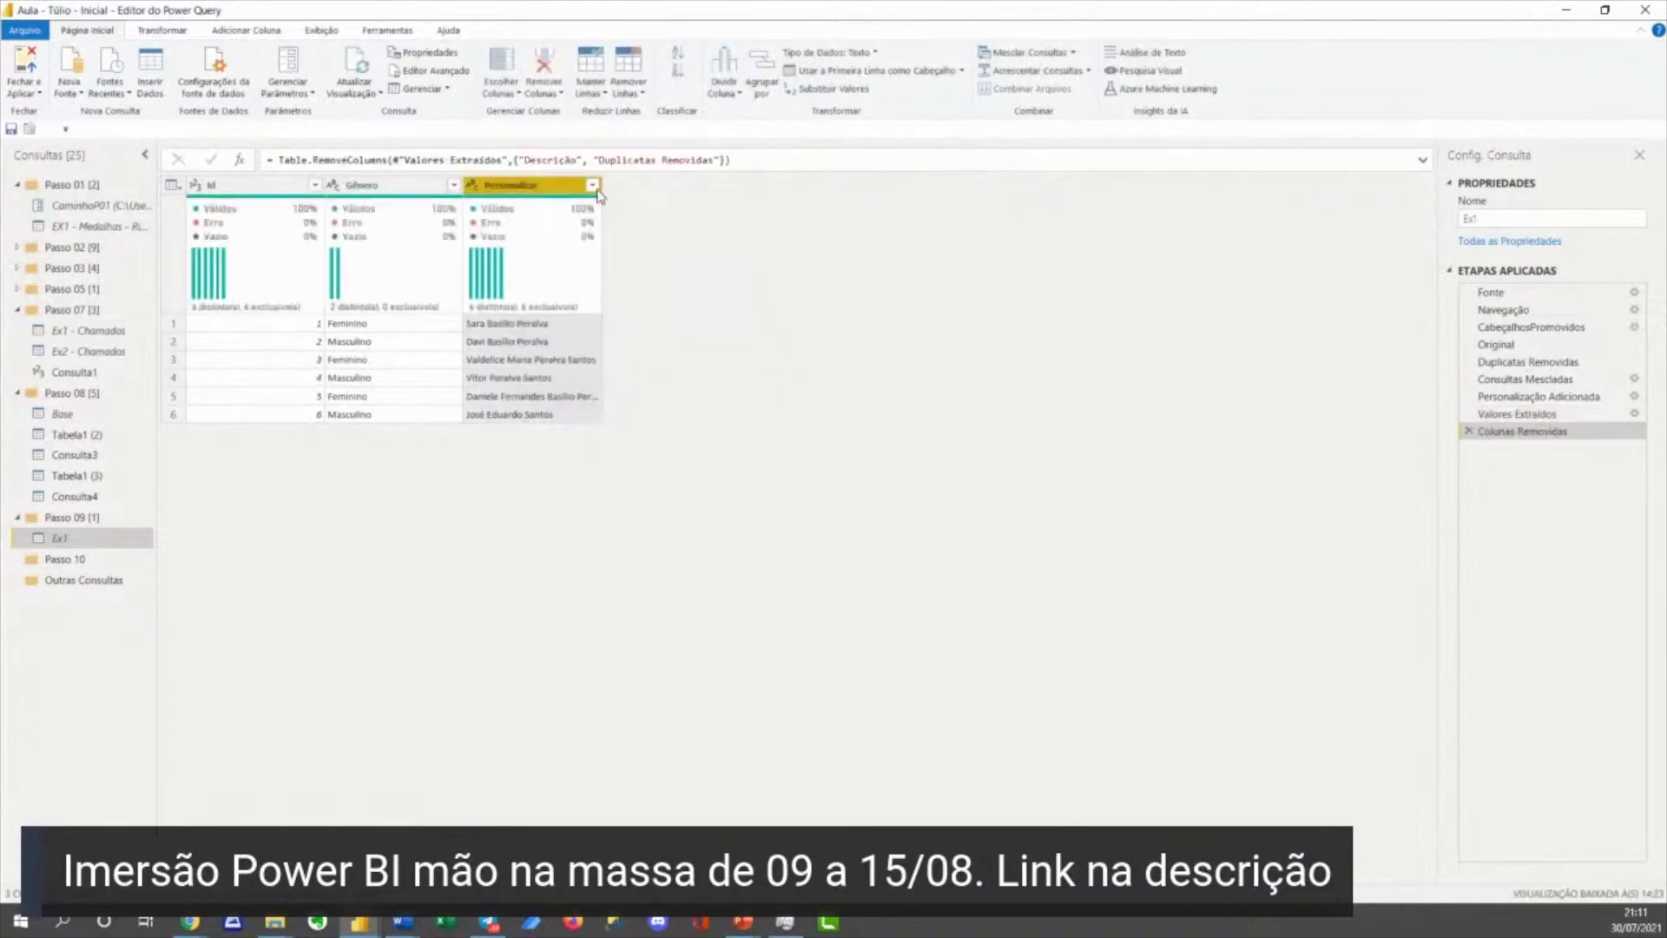
# Widen the Personalizar column and compare its text with the expected table on the PASSO 09 presentation slide.
pyautogui.moveTo(599, 186); pyautogui.dragTo(653, 185)
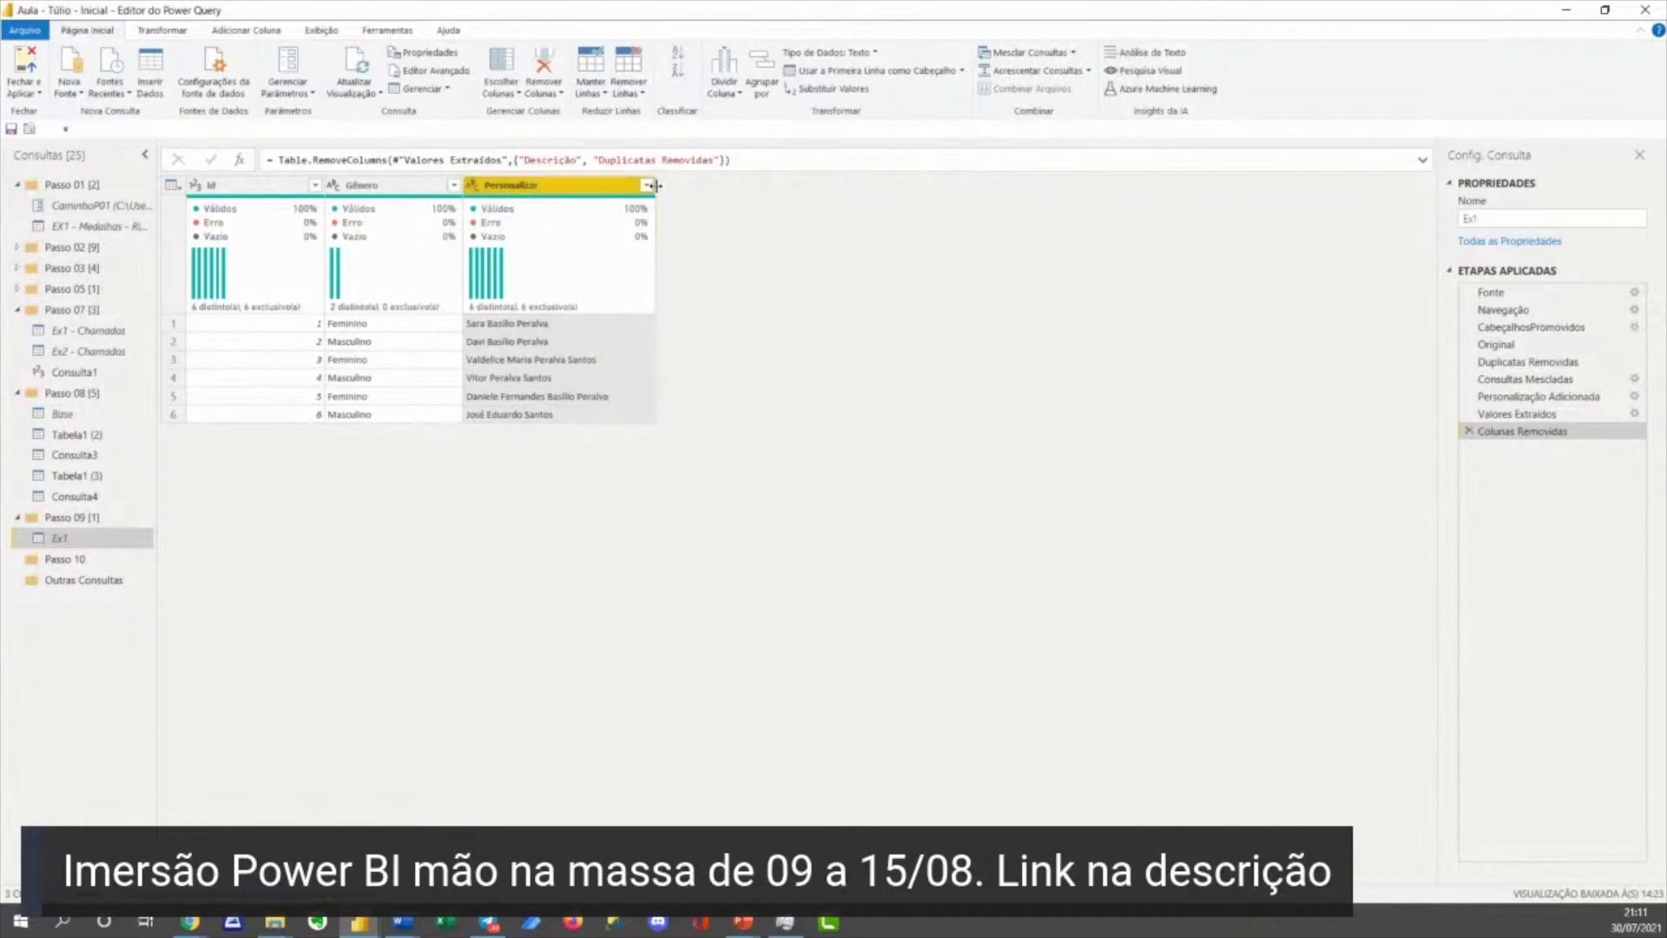
pyautogui.hotkey('alt', 'Tab')
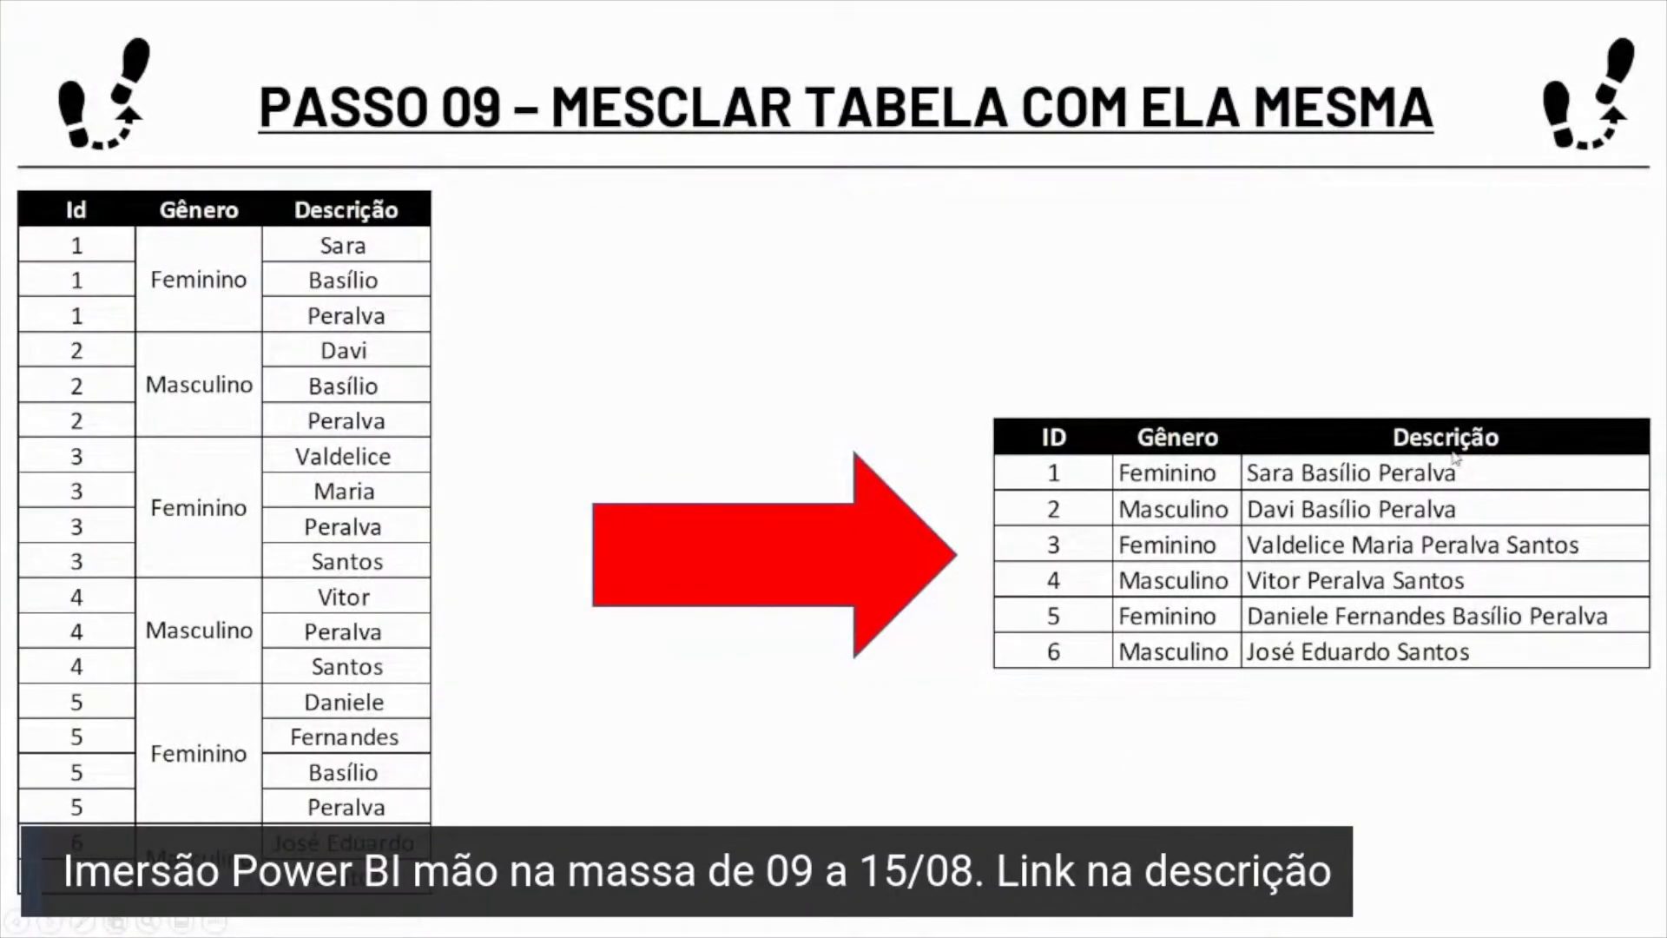
pyautogui.hotkey('alt', 'Tab')
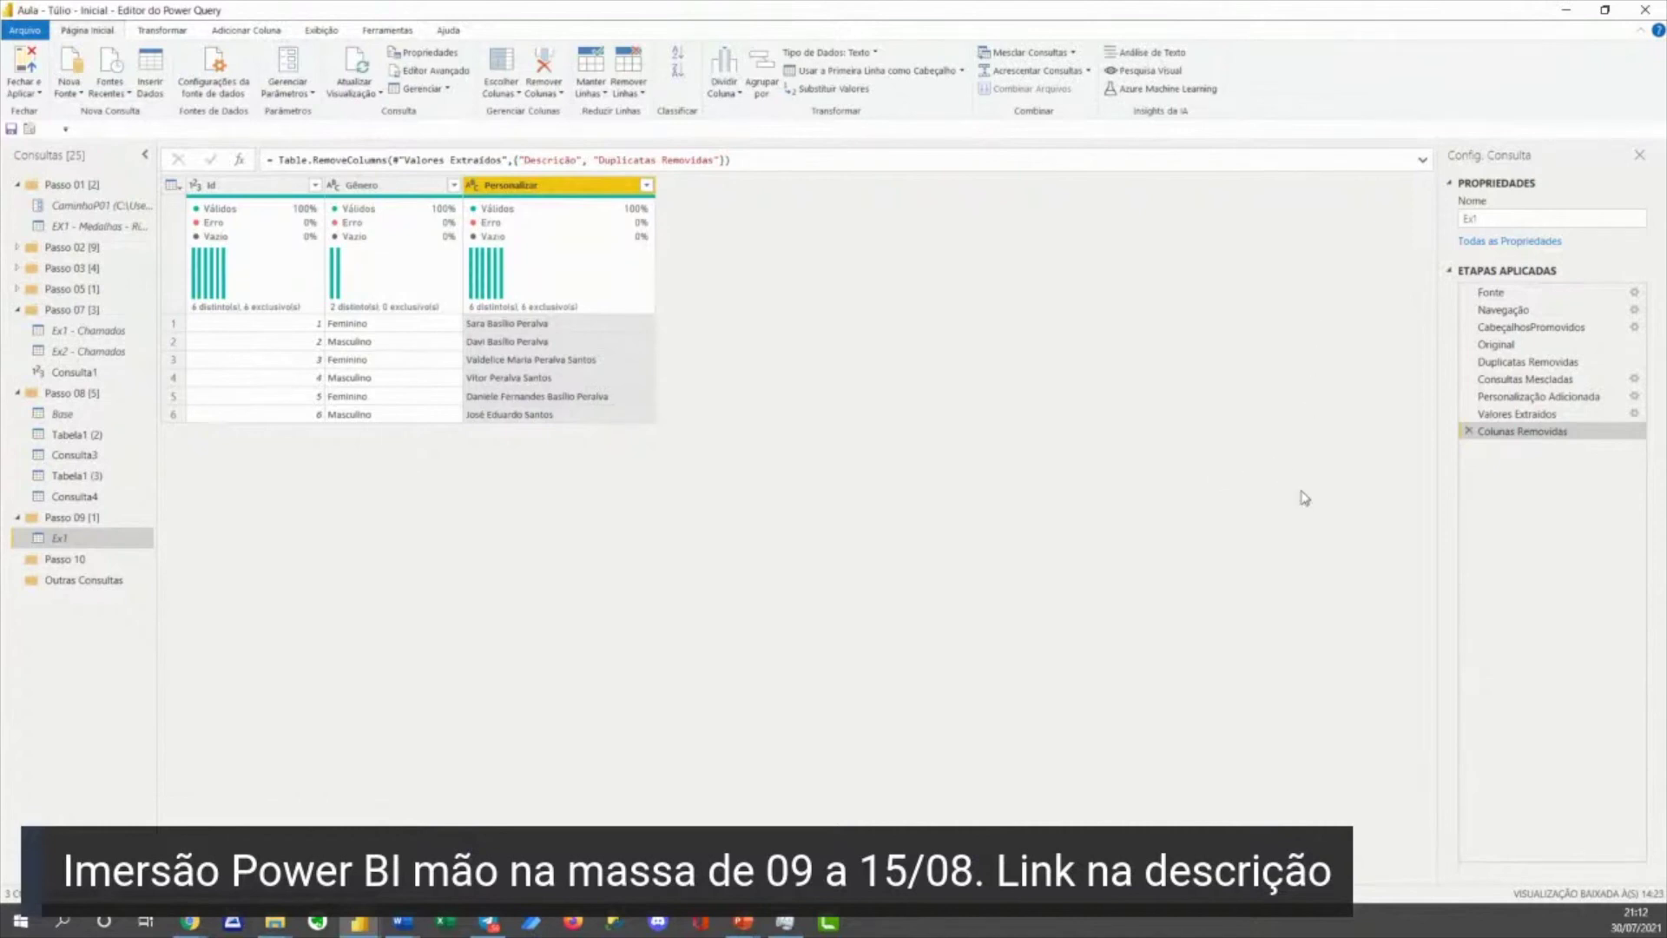
# Add a temporary custom step that references Original to view the source rows, and delete that step.
pyautogui.click(239, 160)
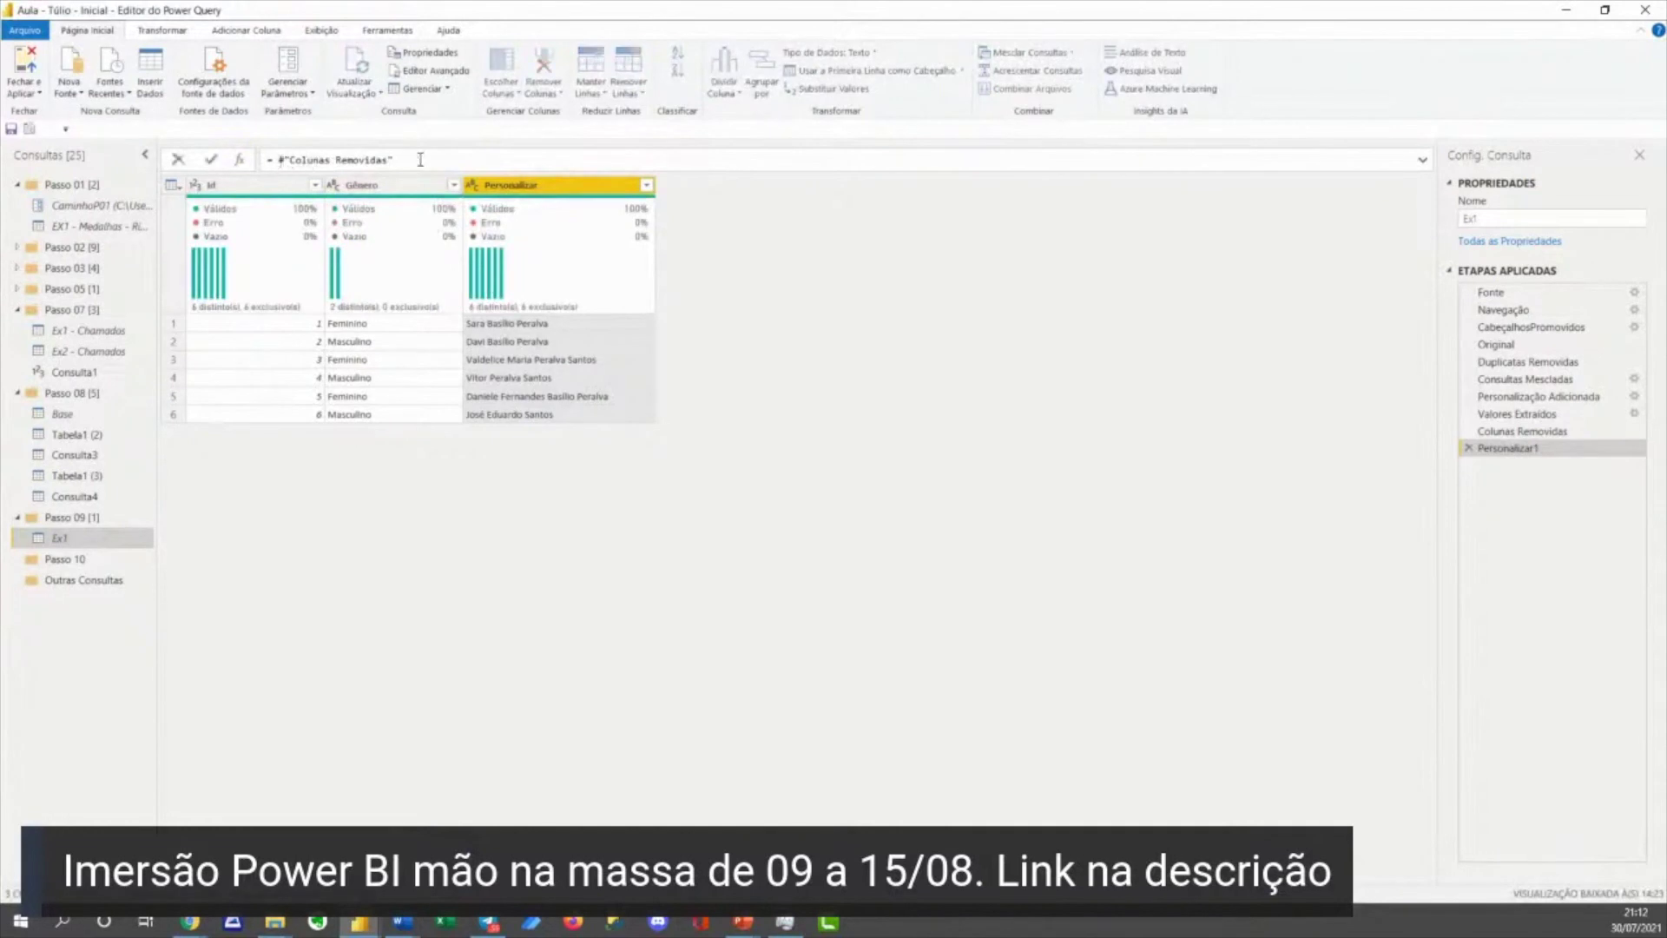
pyautogui.moveTo(279, 160); pyautogui.dragTo(442, 160)
pyautogui.write('Original')
pyautogui.press('Return')
pyautogui.press('Return')
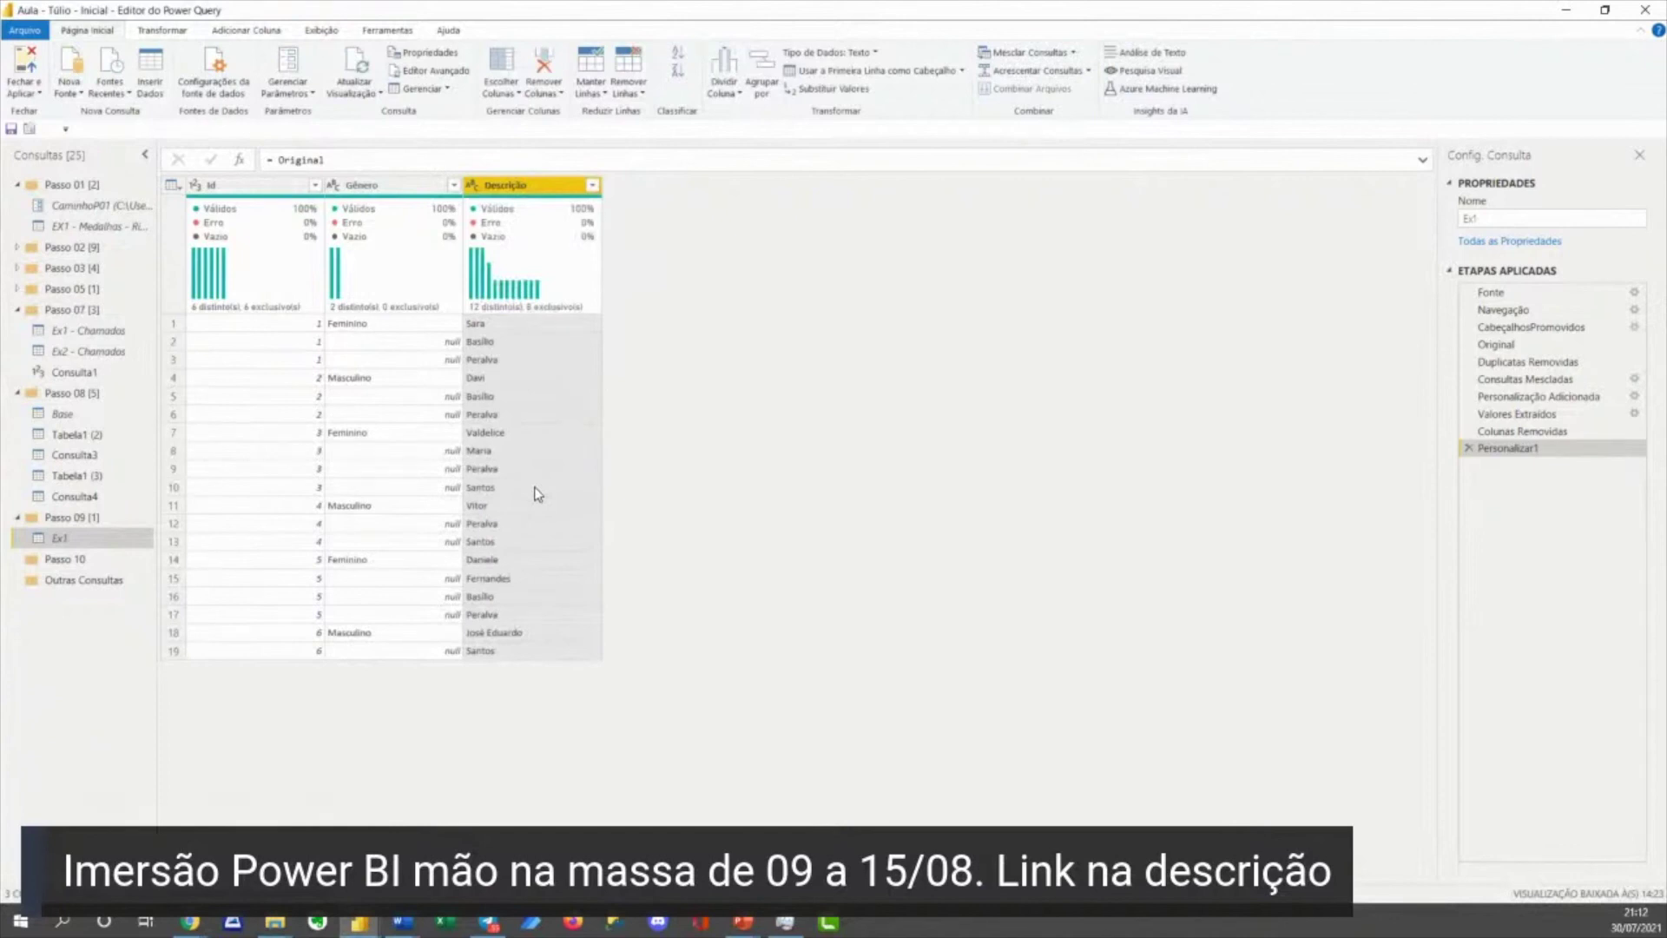
pyautogui.click(1469, 448)
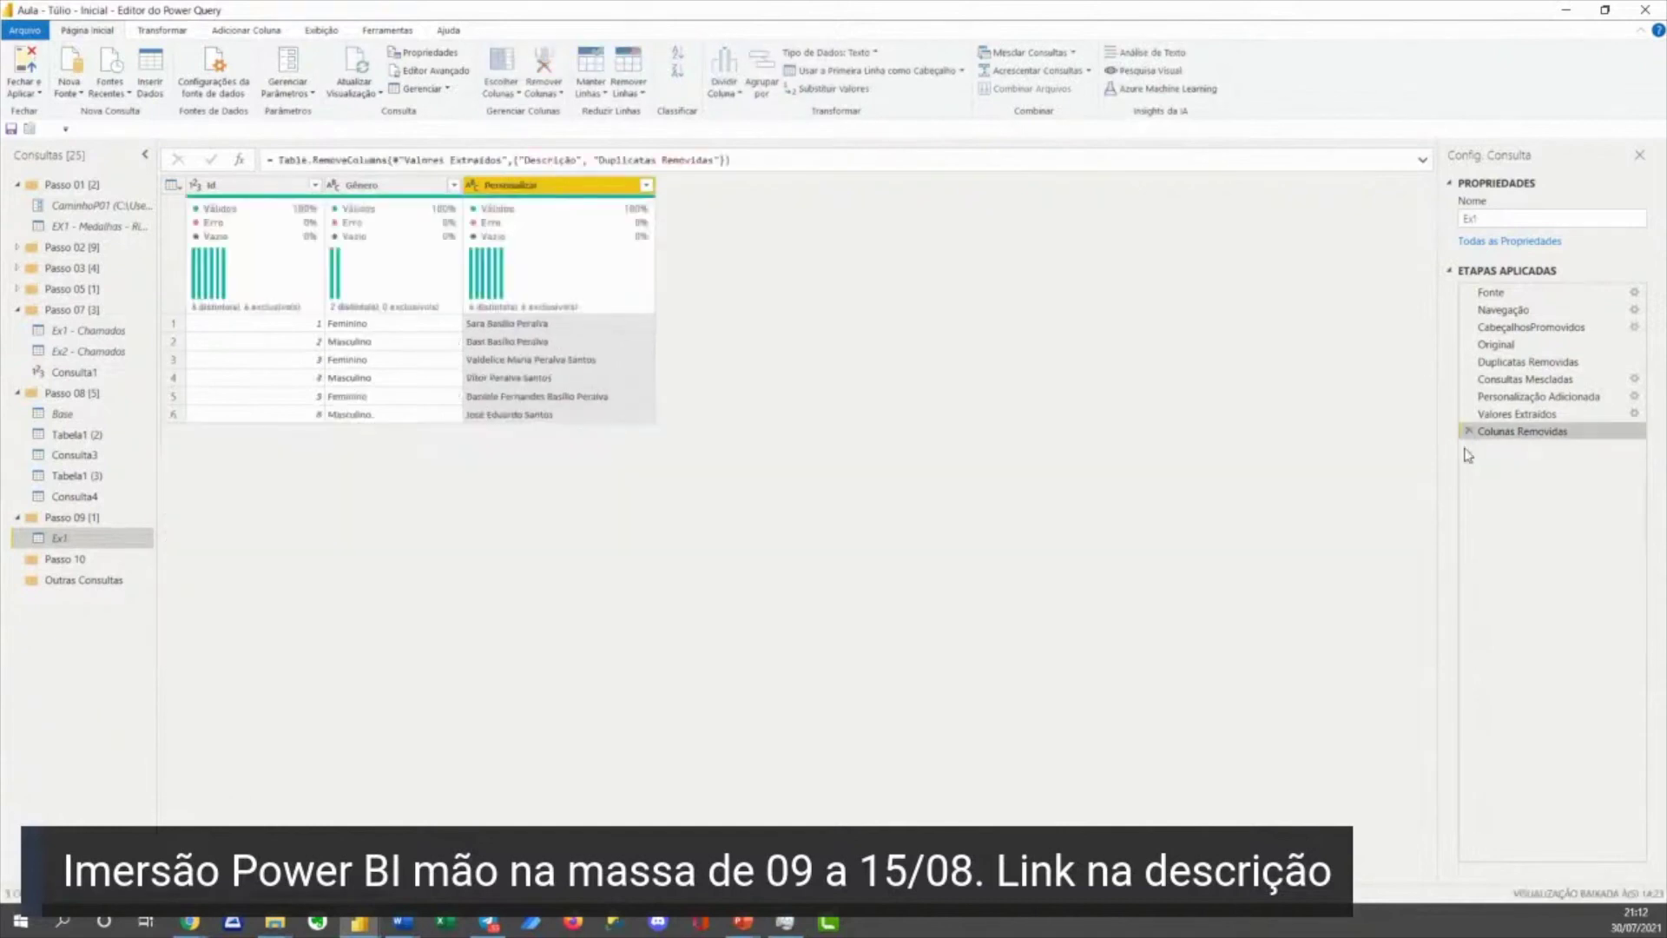